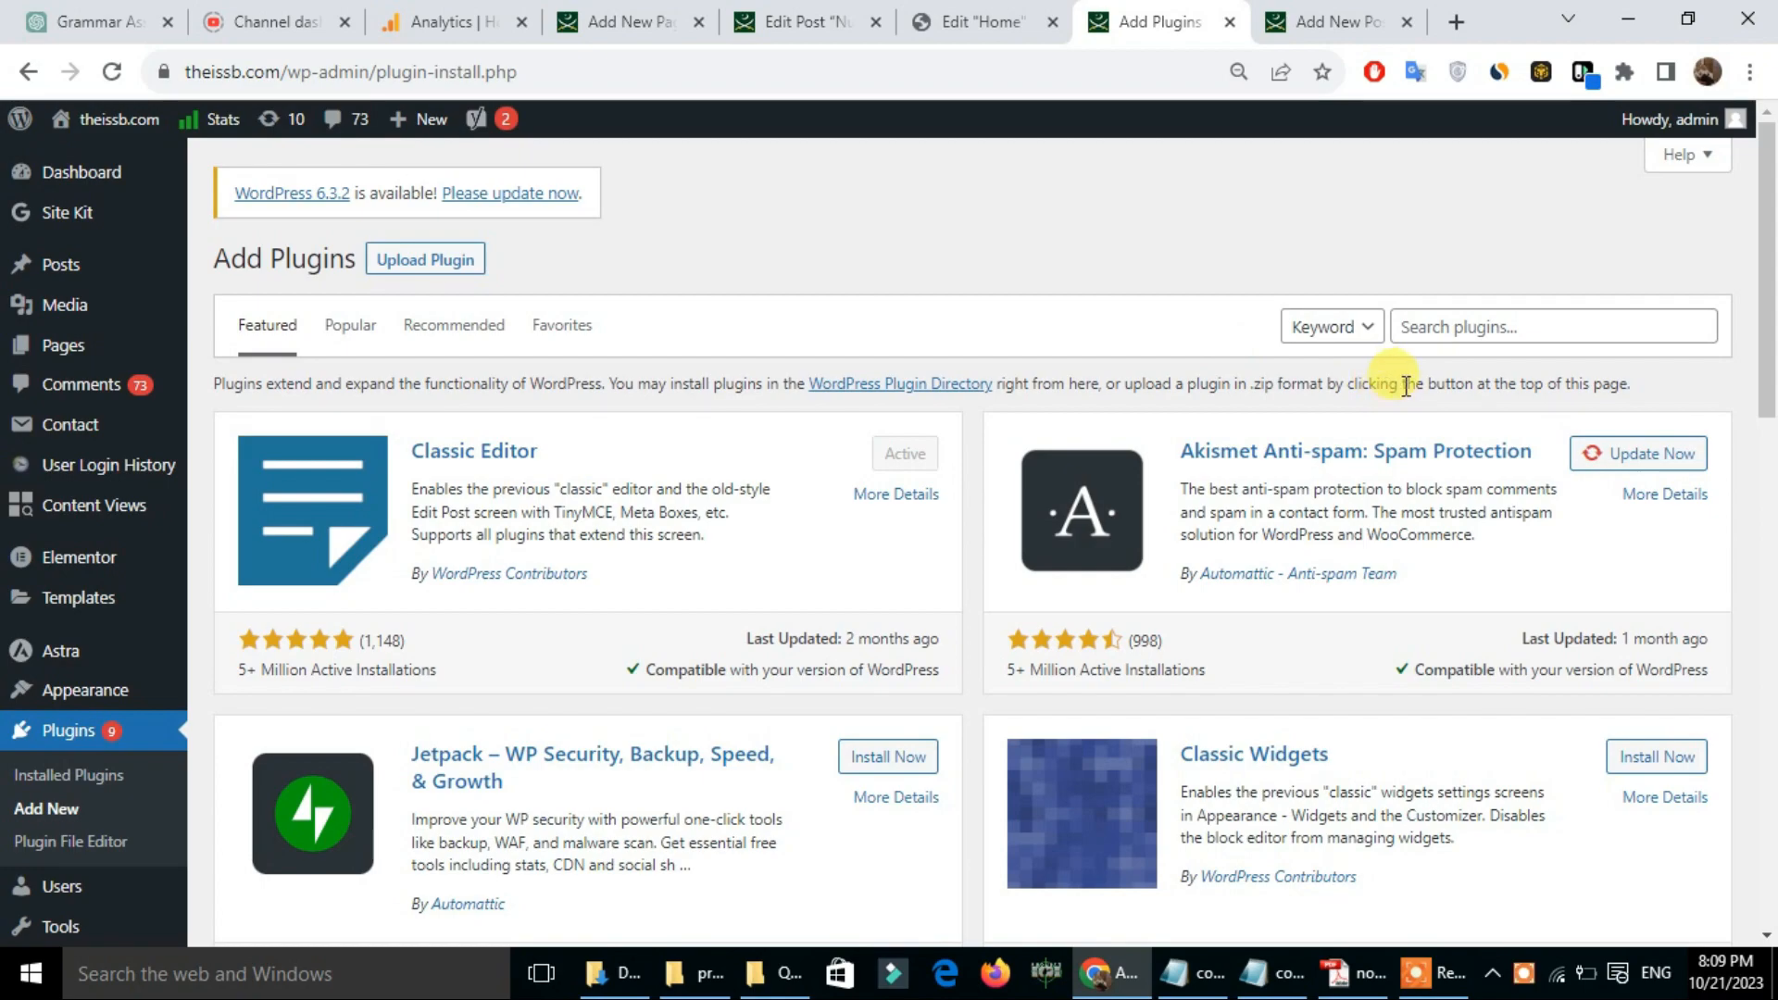
Step: Search the plugin directory for "quiz cat" and look through the matching plugins
left_click(1462, 334)
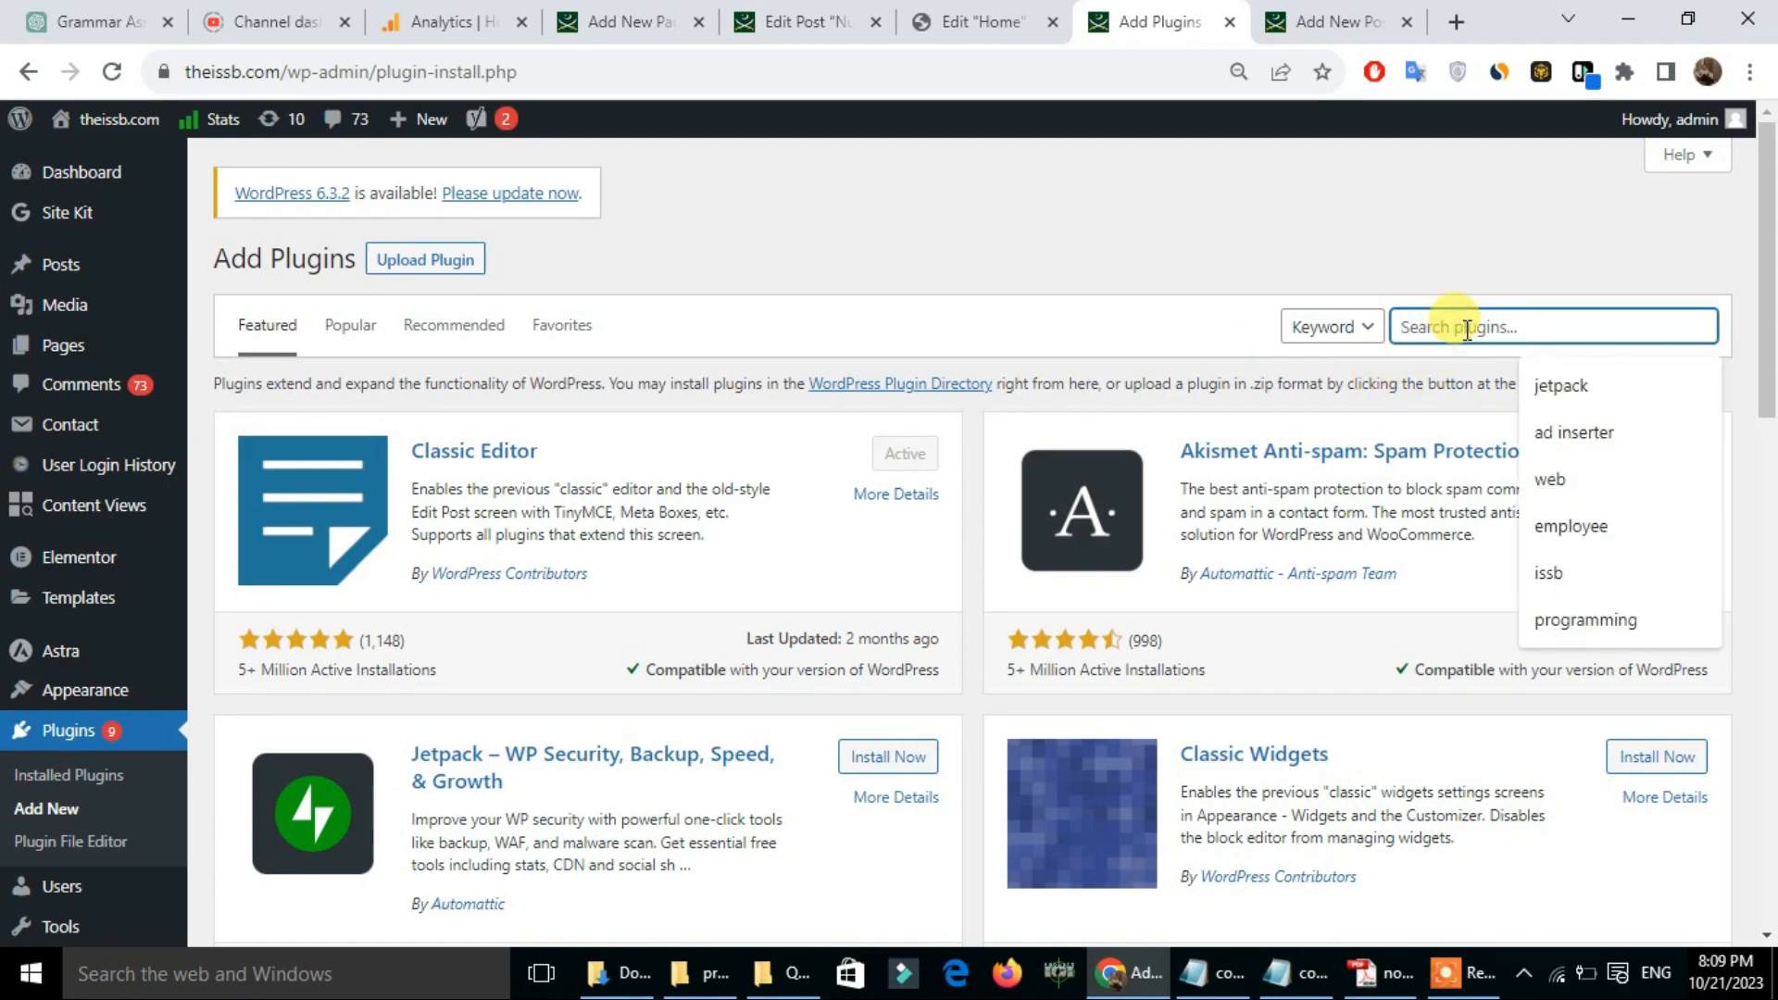
type("qi")
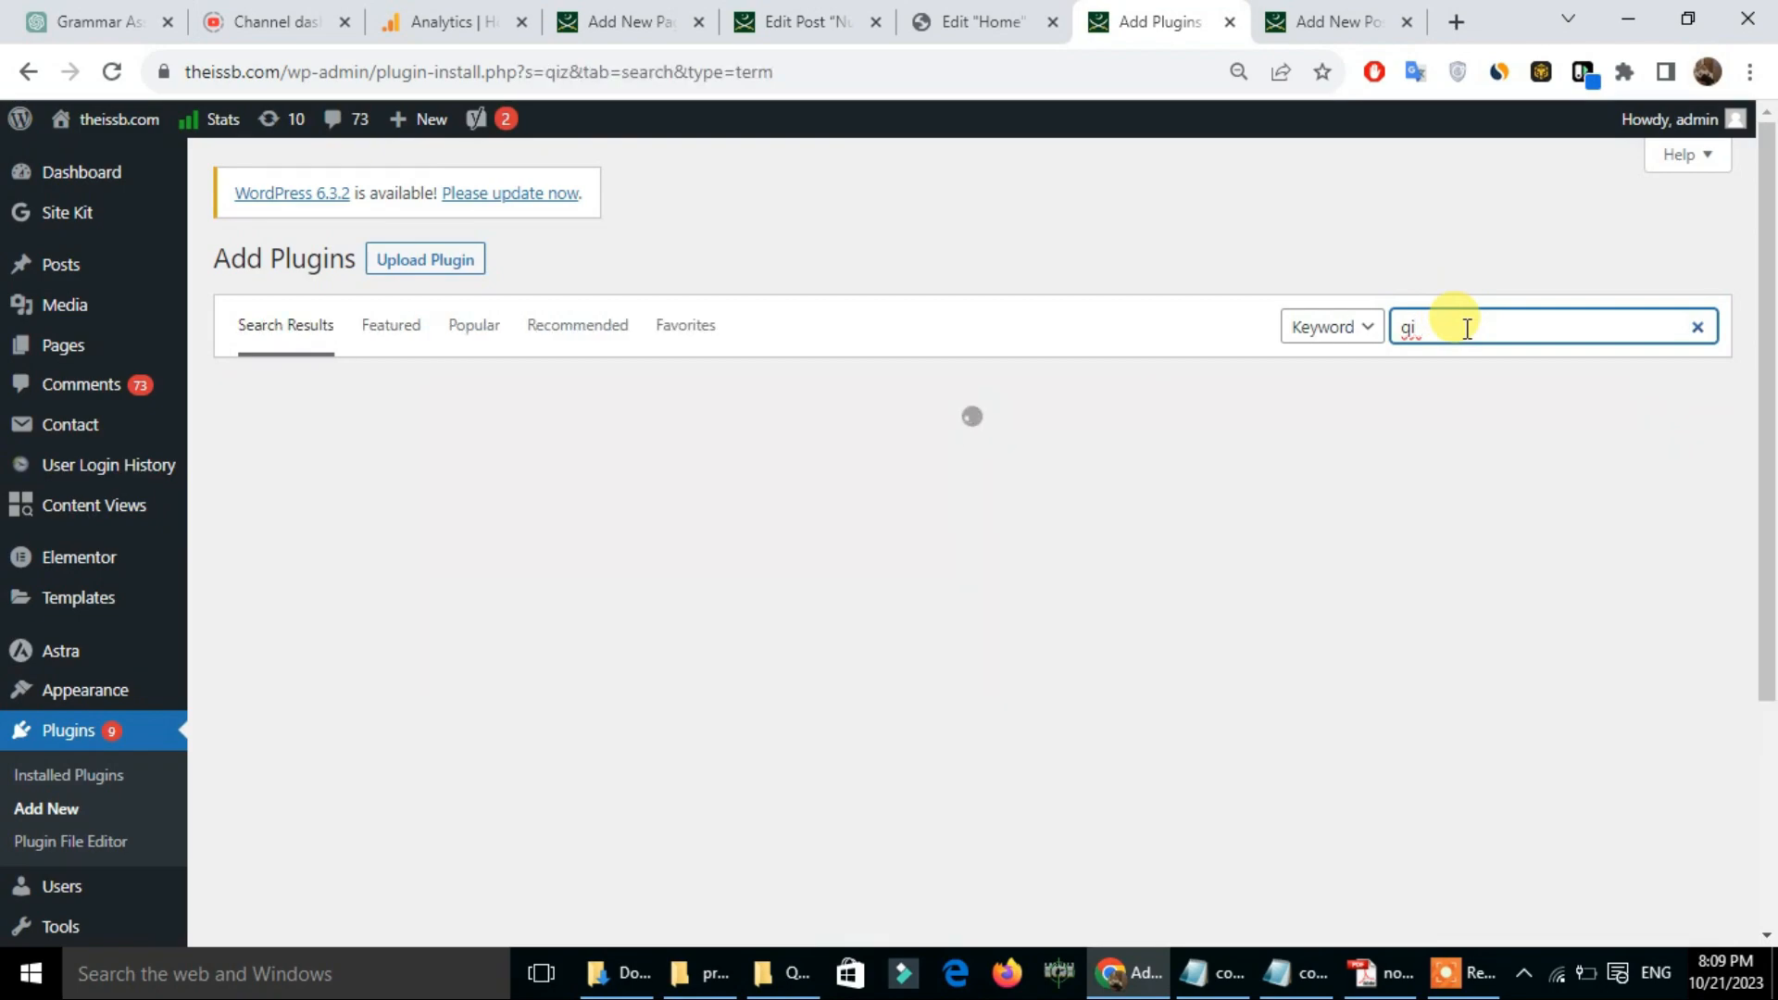
key("BackSpace")
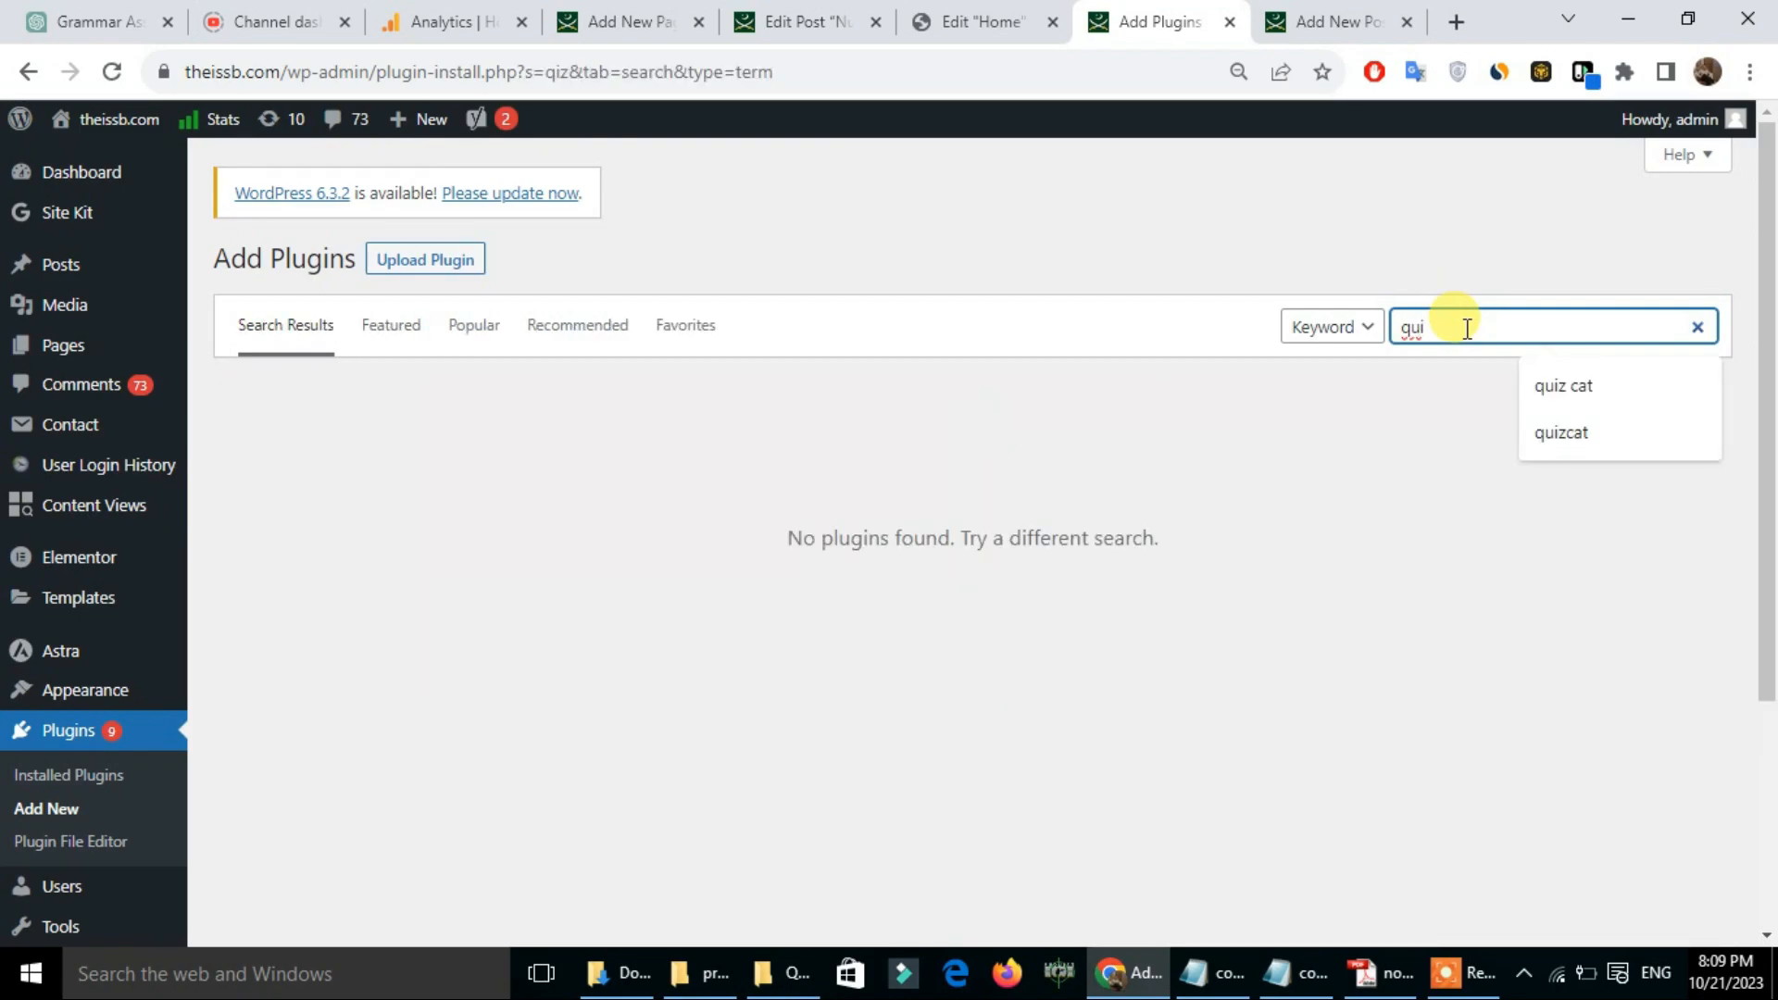
left_click(1479, 332)
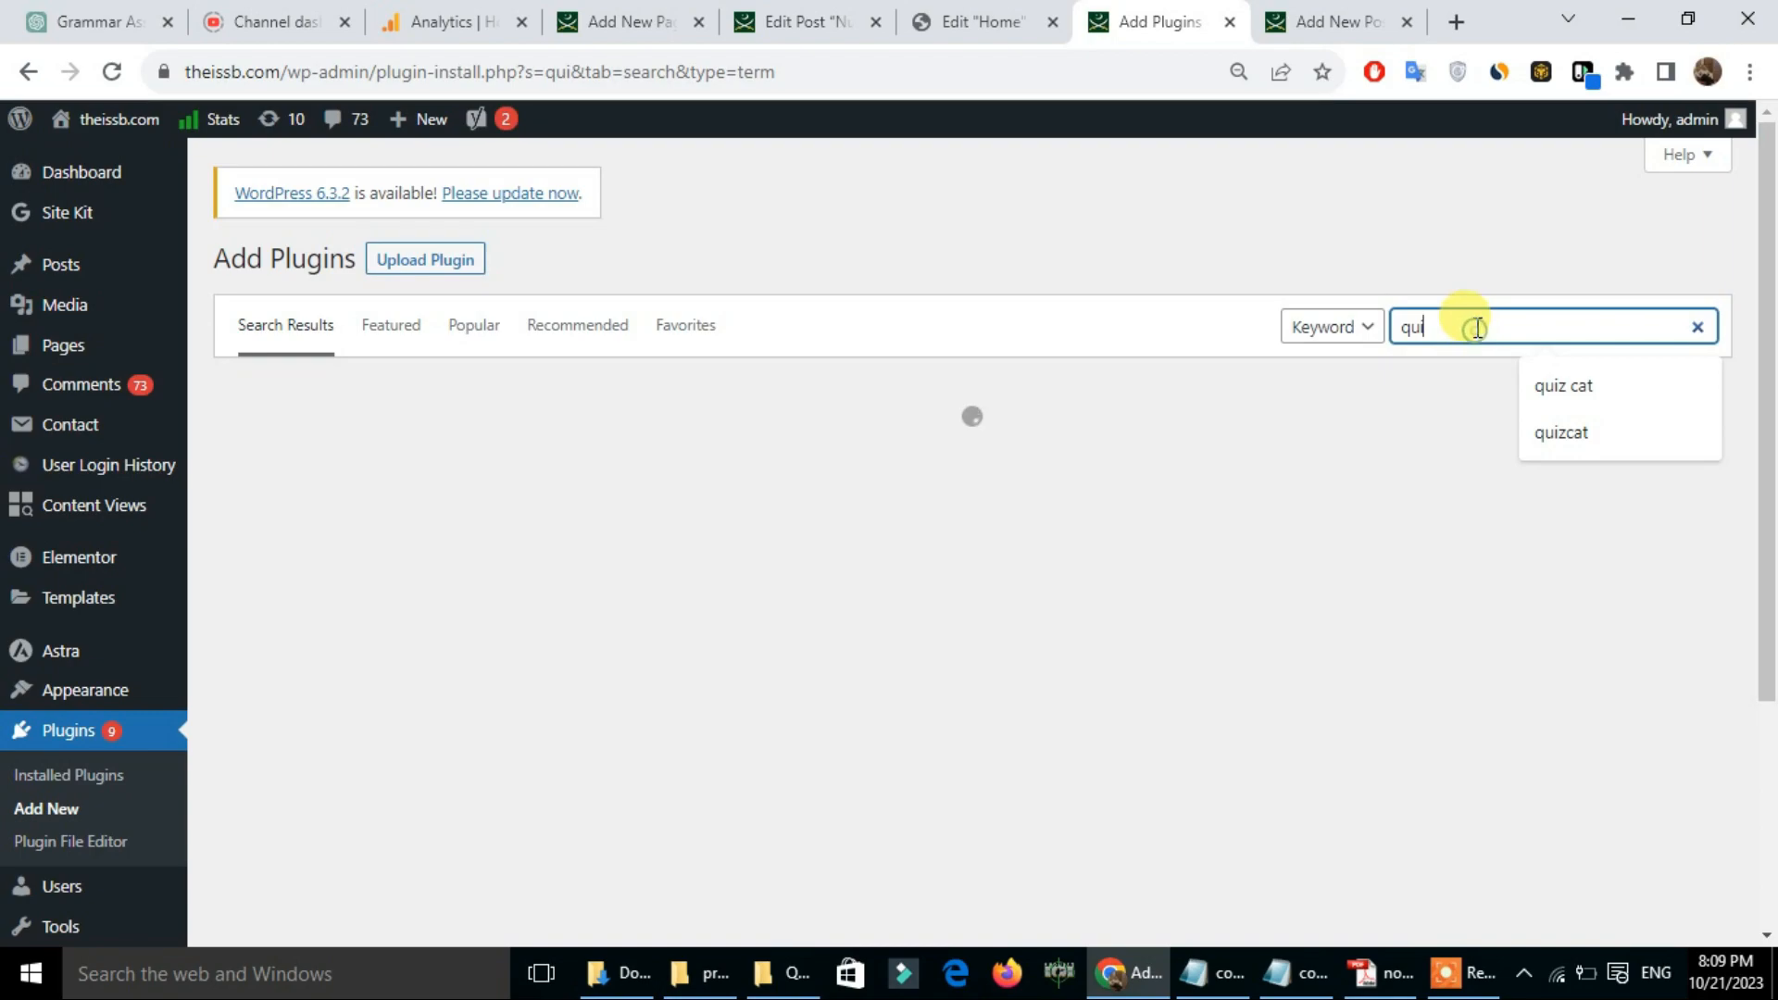
left_click(1556, 387)
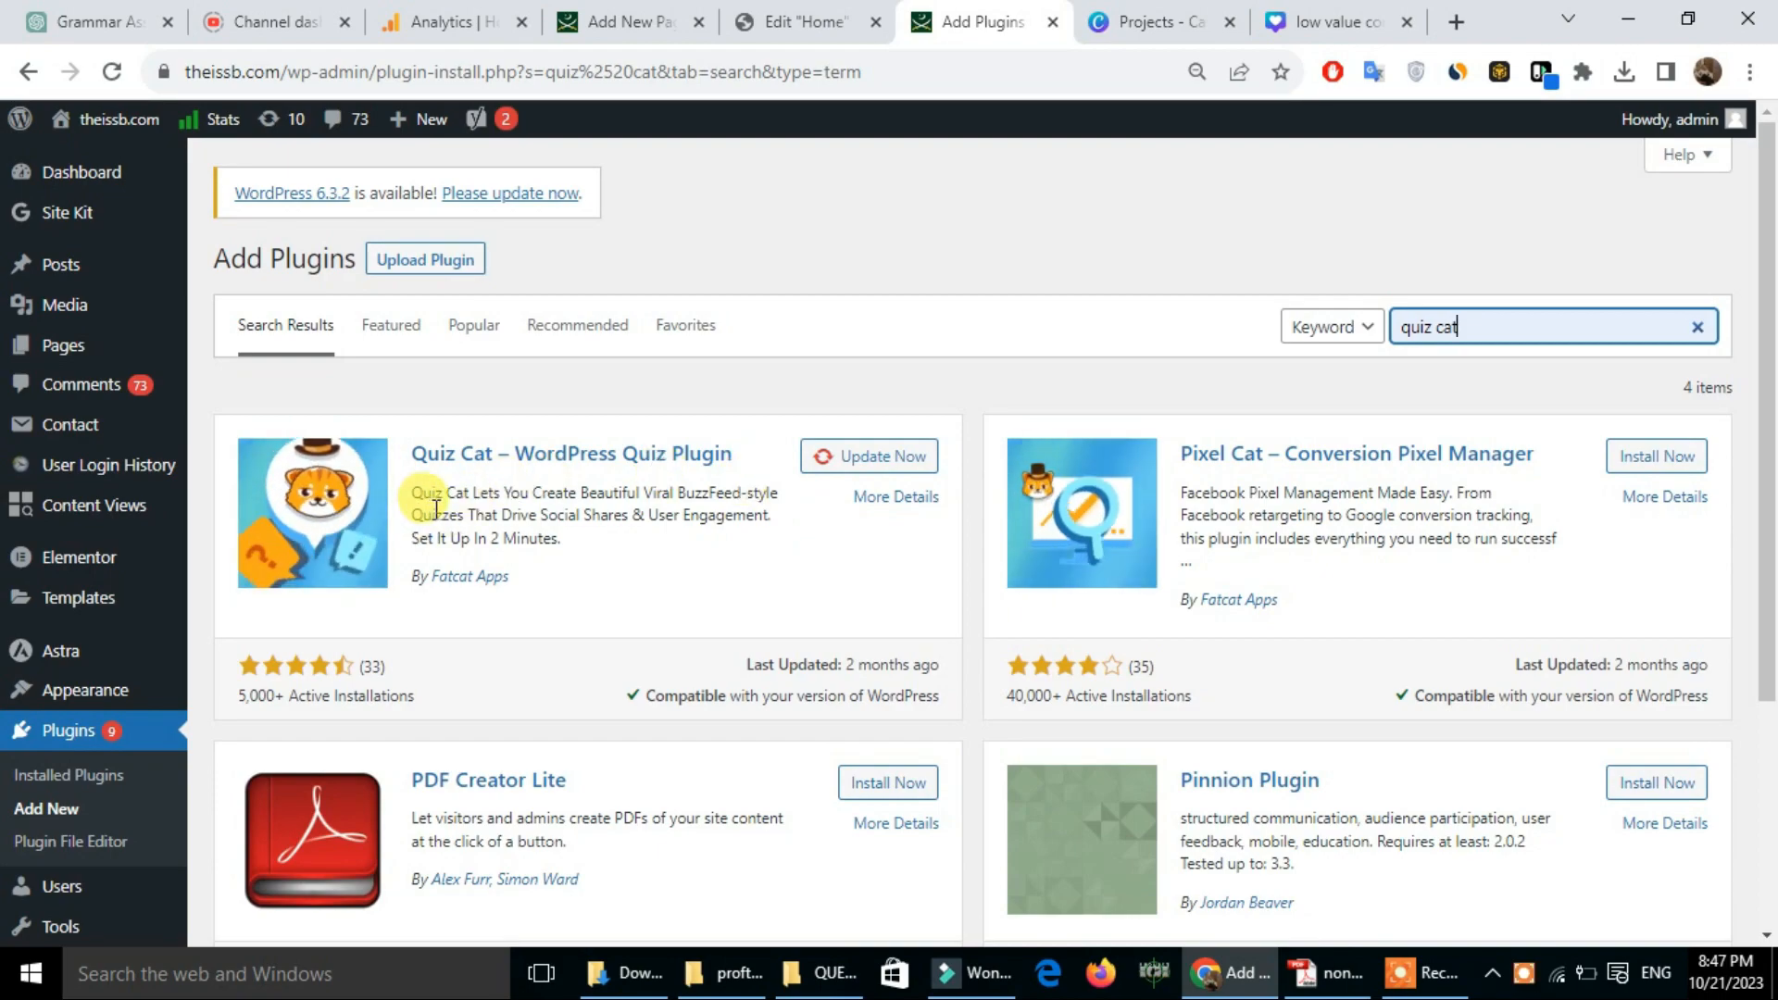
left_click_drag(1765, 389, 1759, 544)
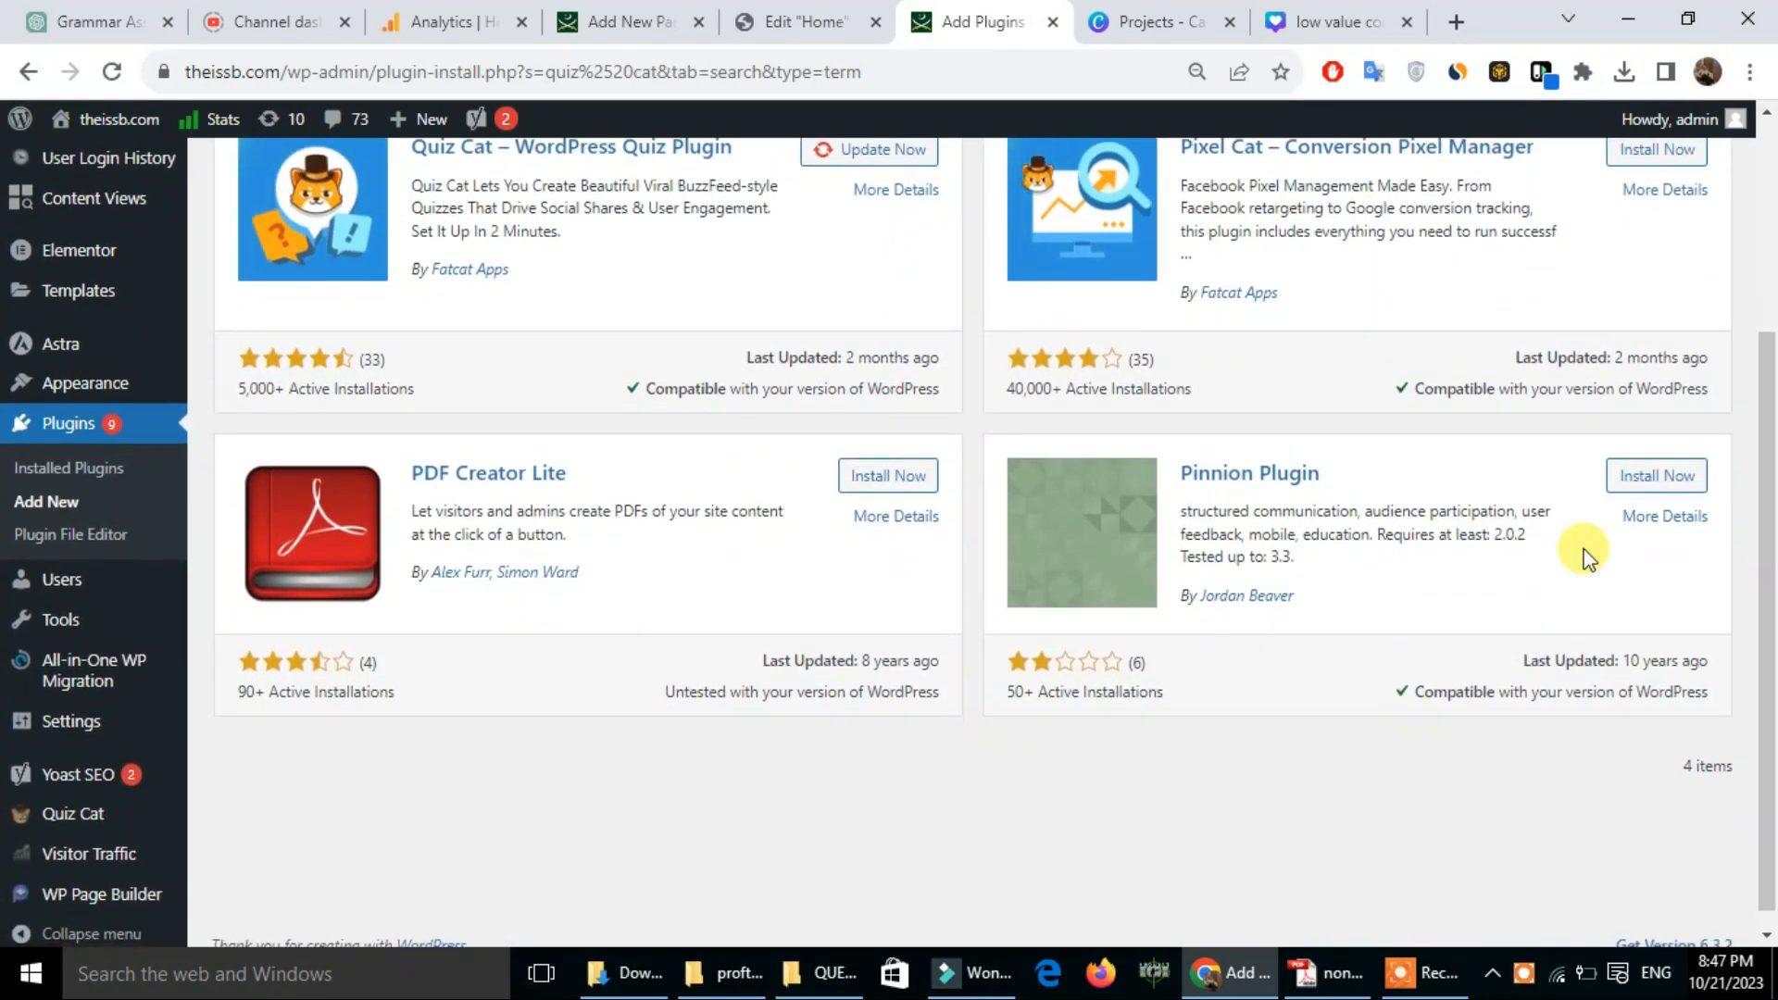
Step: Open Quiz Cat's list of all quizzes and review the quiz names and their shortcodes
left_click(47, 827)
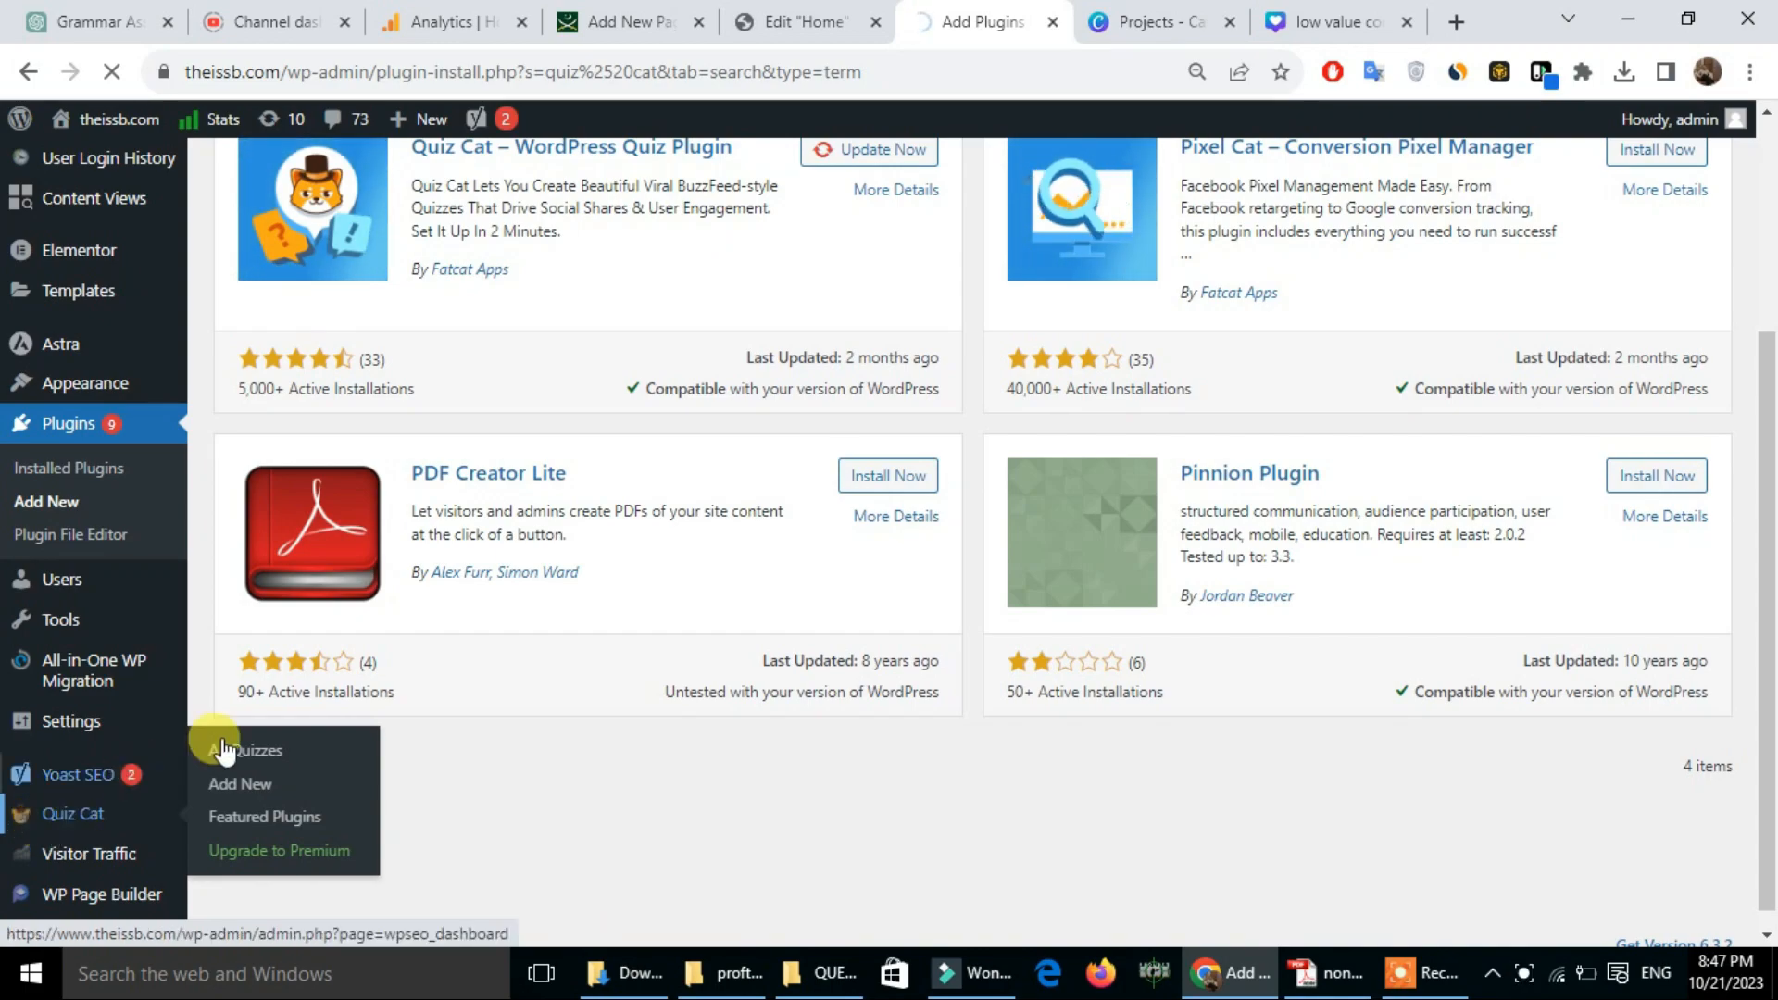
left_click(278, 749)
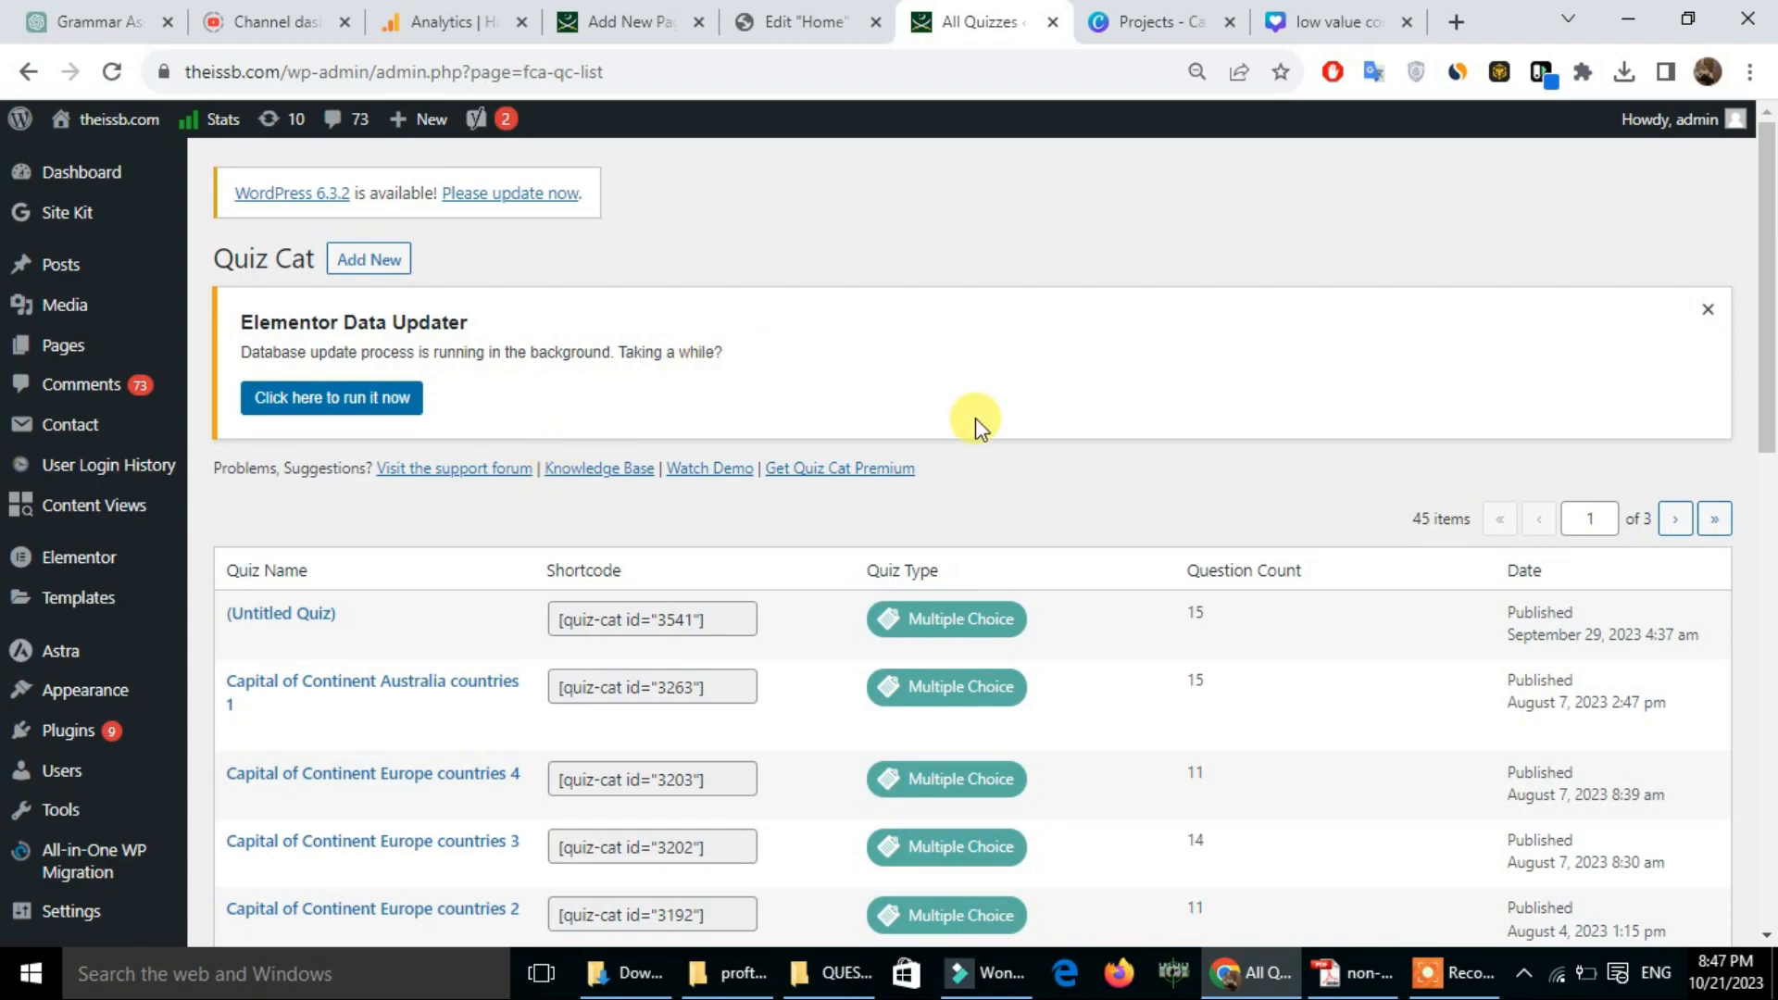
left_click_drag(1766, 298, 1769, 315)
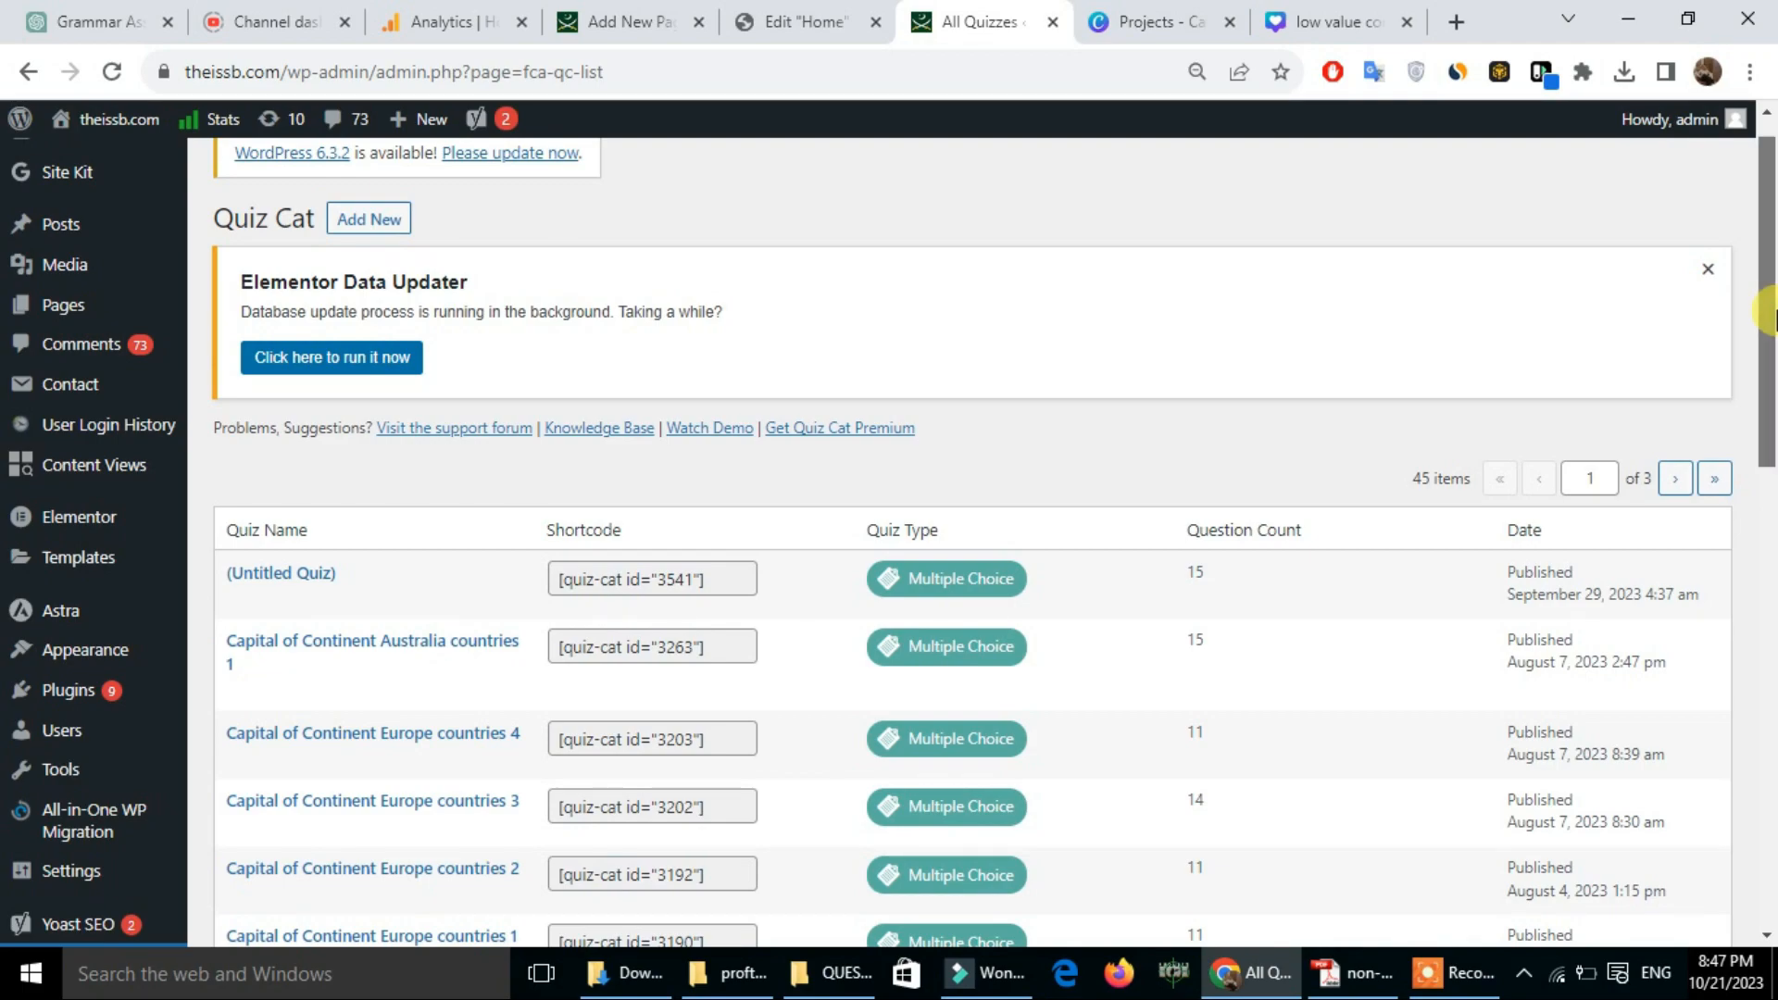
scroll(1714, 386, "down", 1)
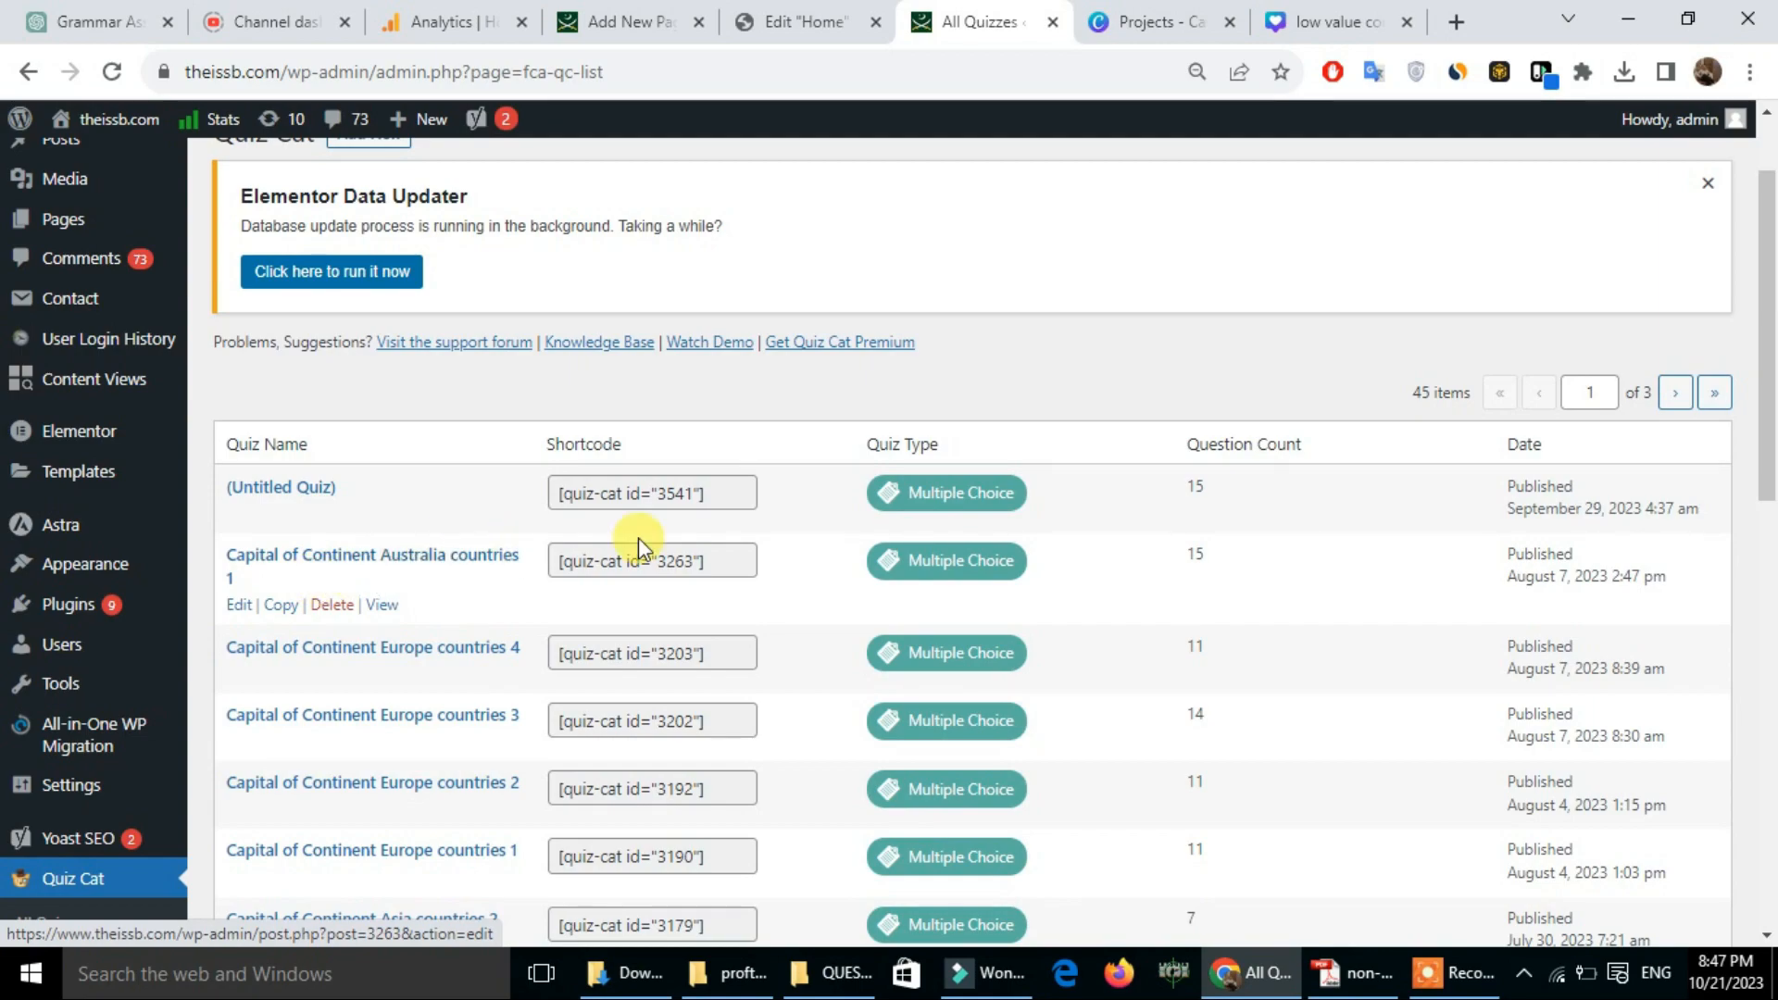
left_click_drag(1769, 390, 1770, 360)
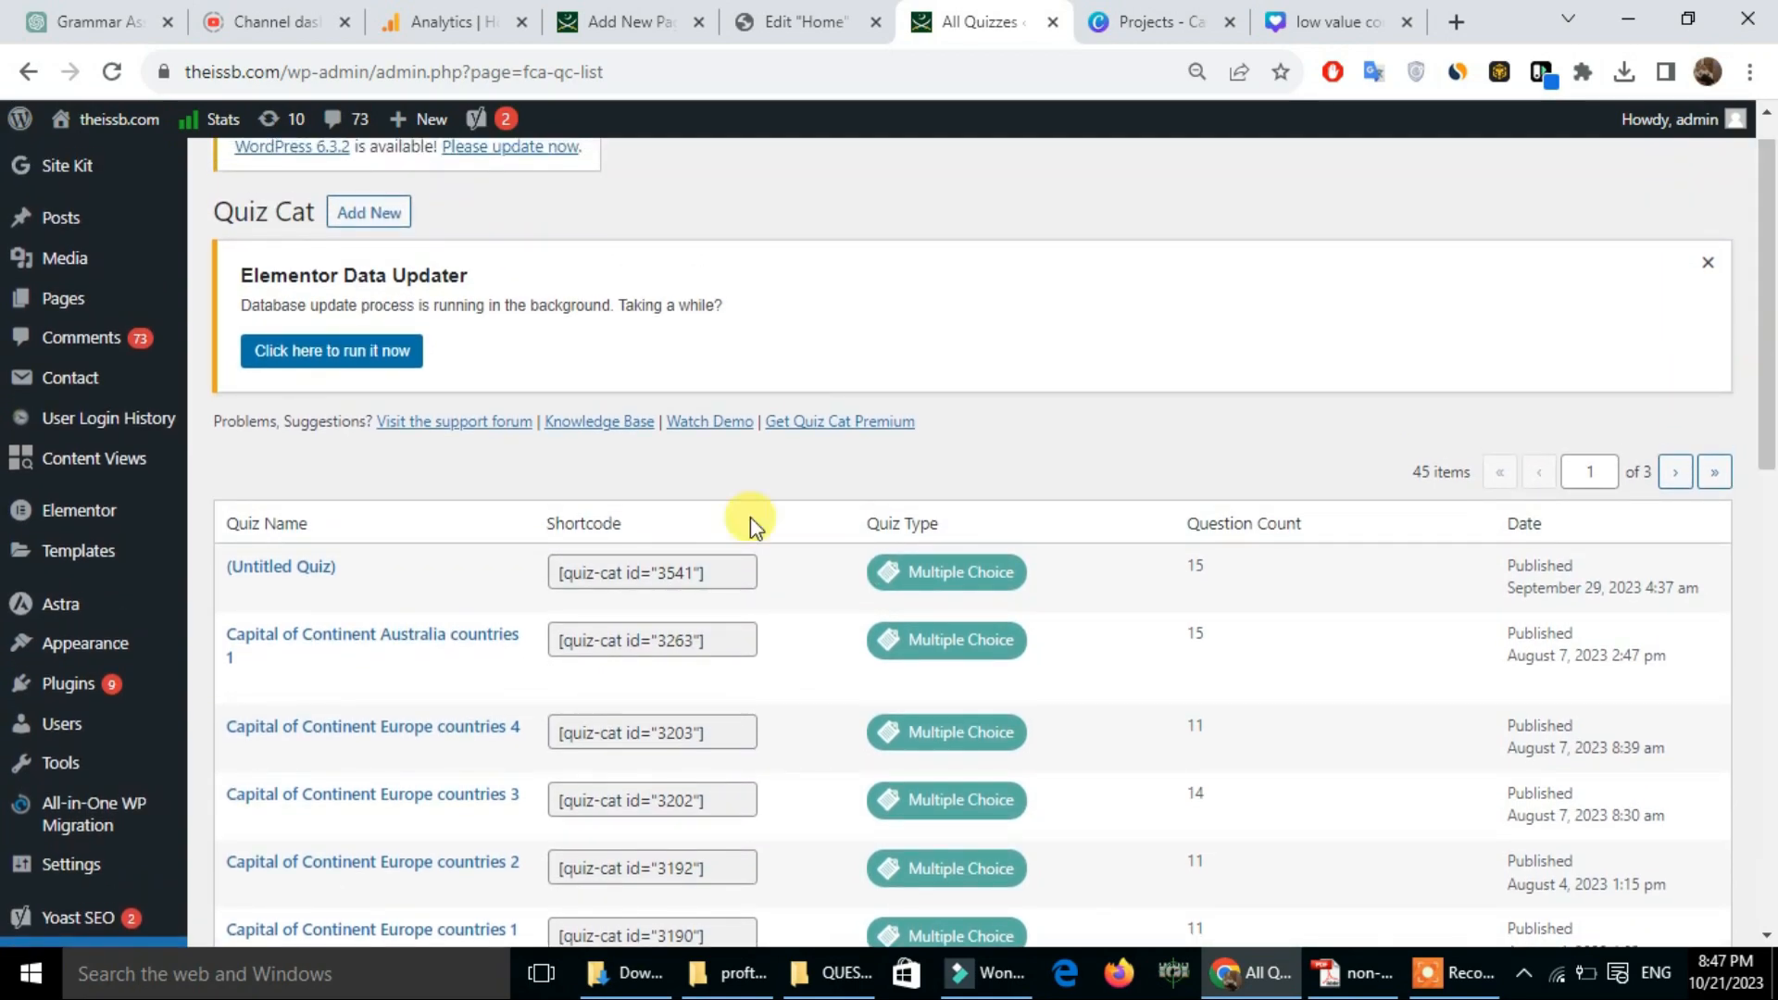
Step: Open the quiz "Capital of Continent Australia countries 1" for editing in a separate tab and review its setup
middle_click(238, 677)
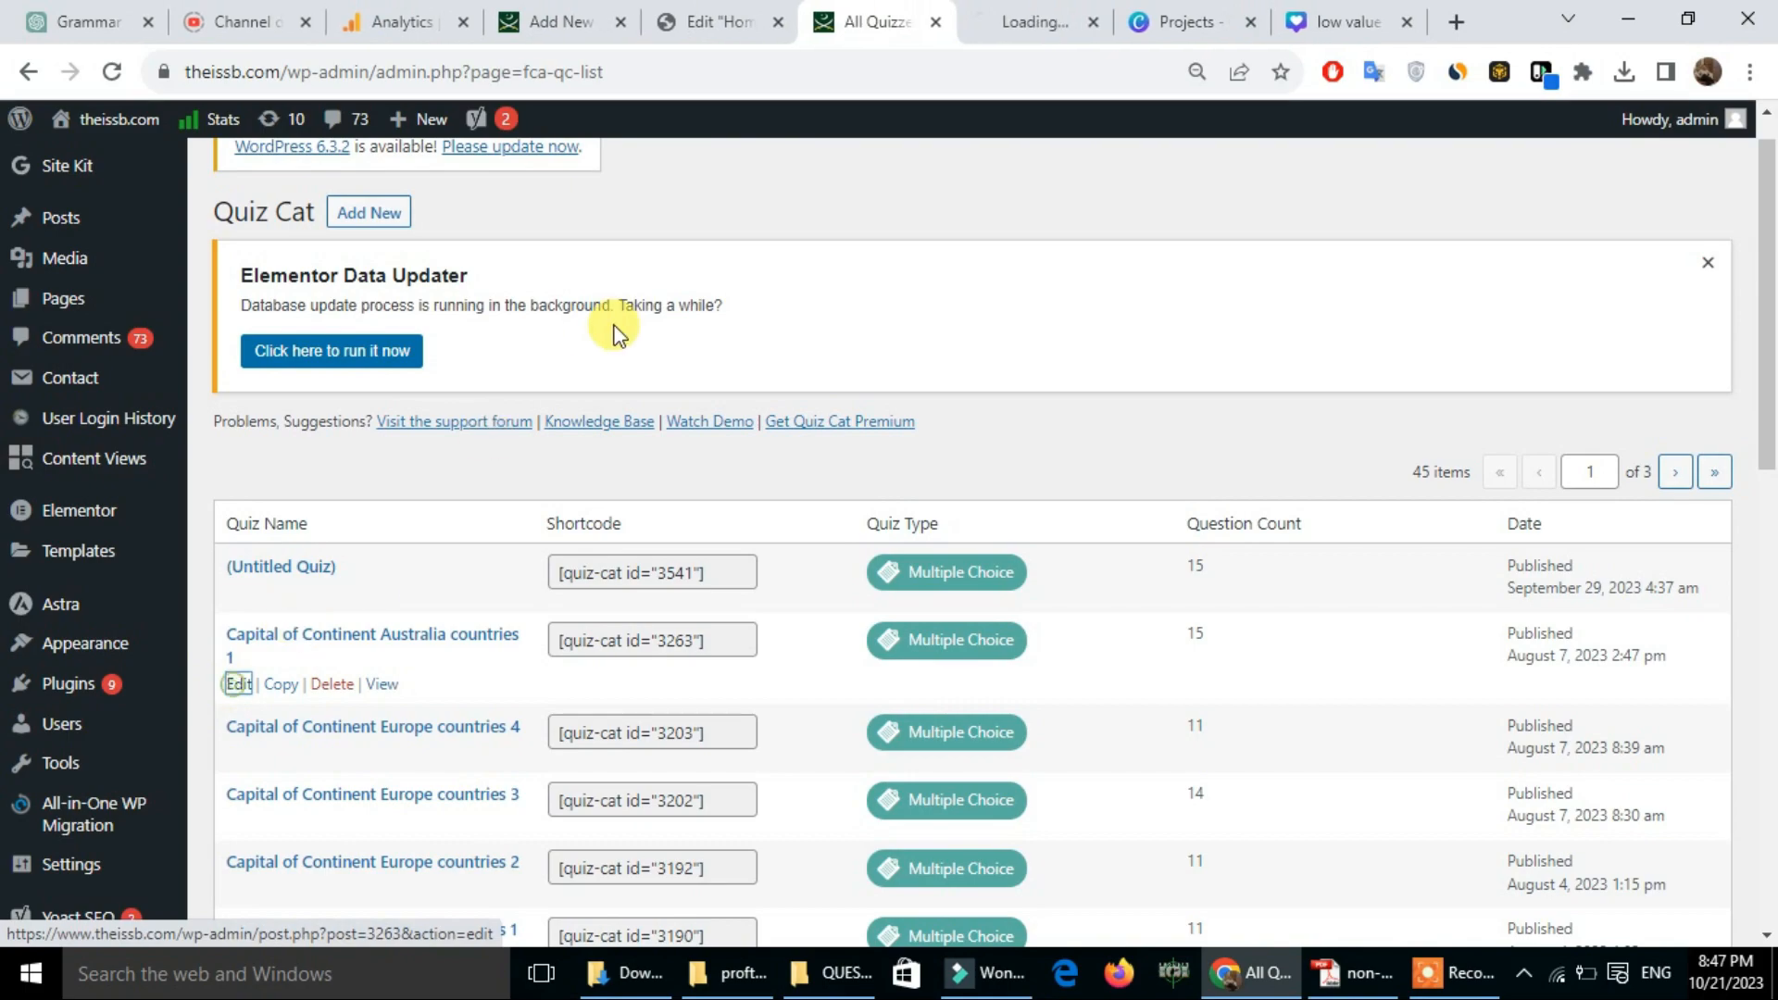
left_click(1001, 11)
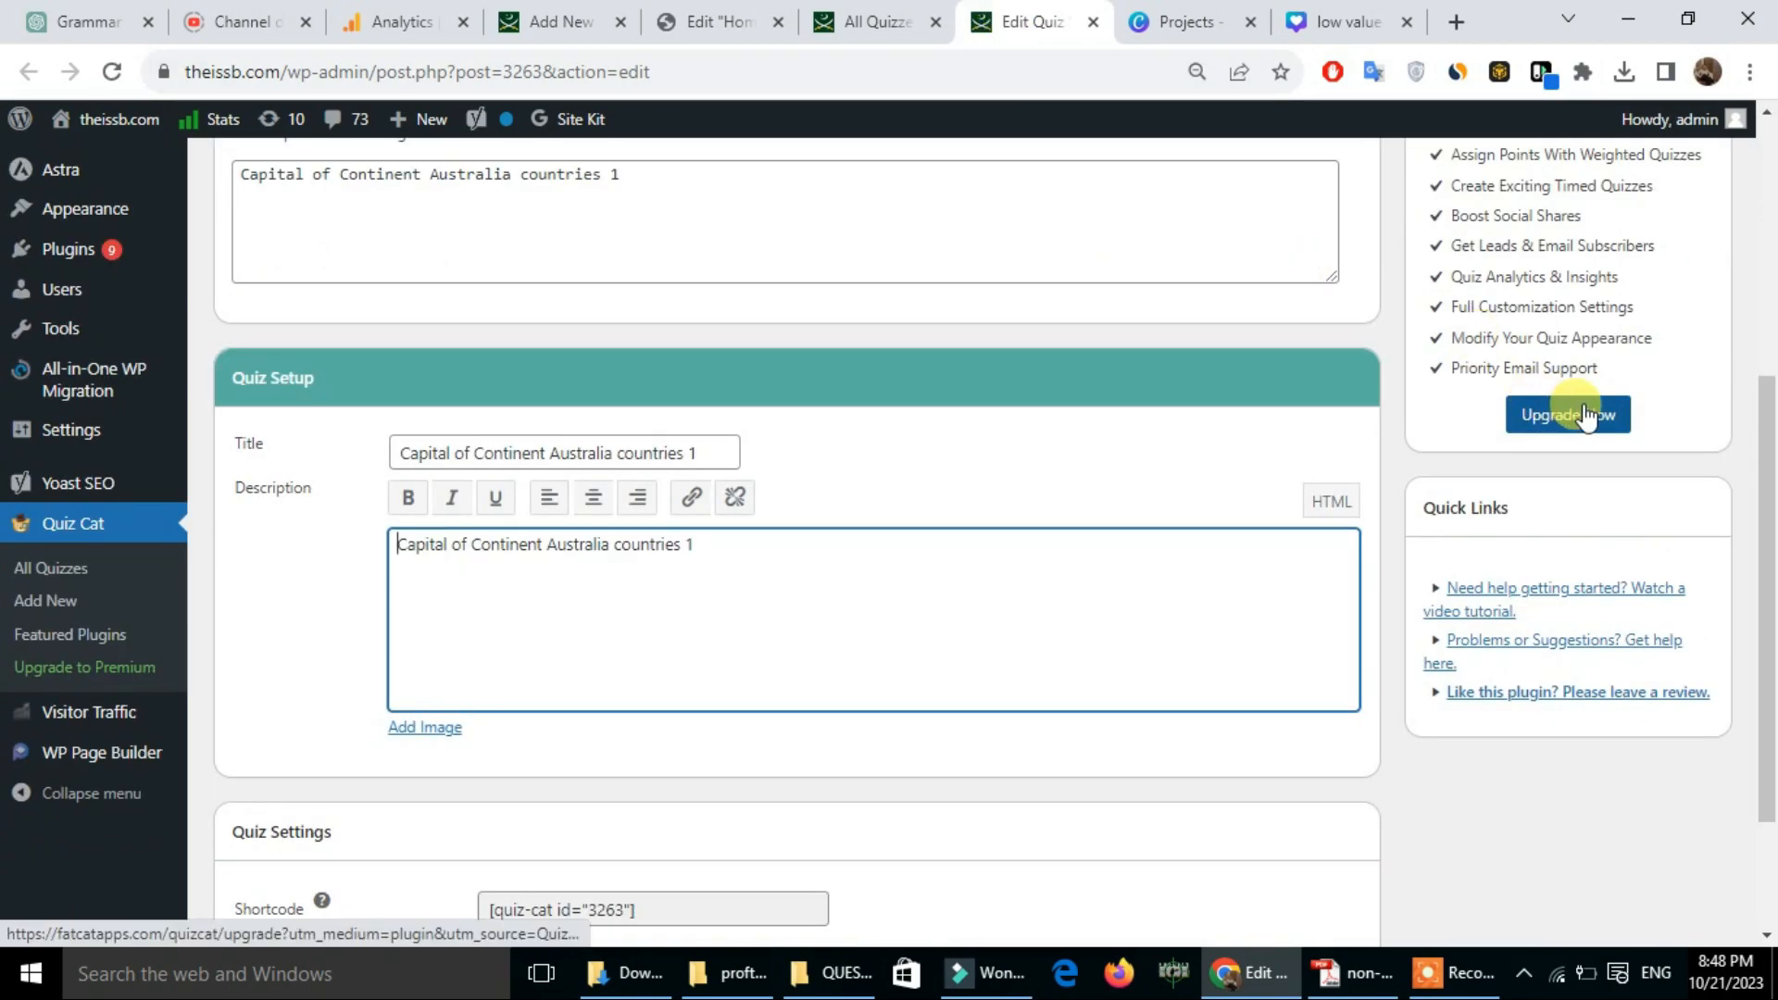
scroll(1768, 481, "up", 3)
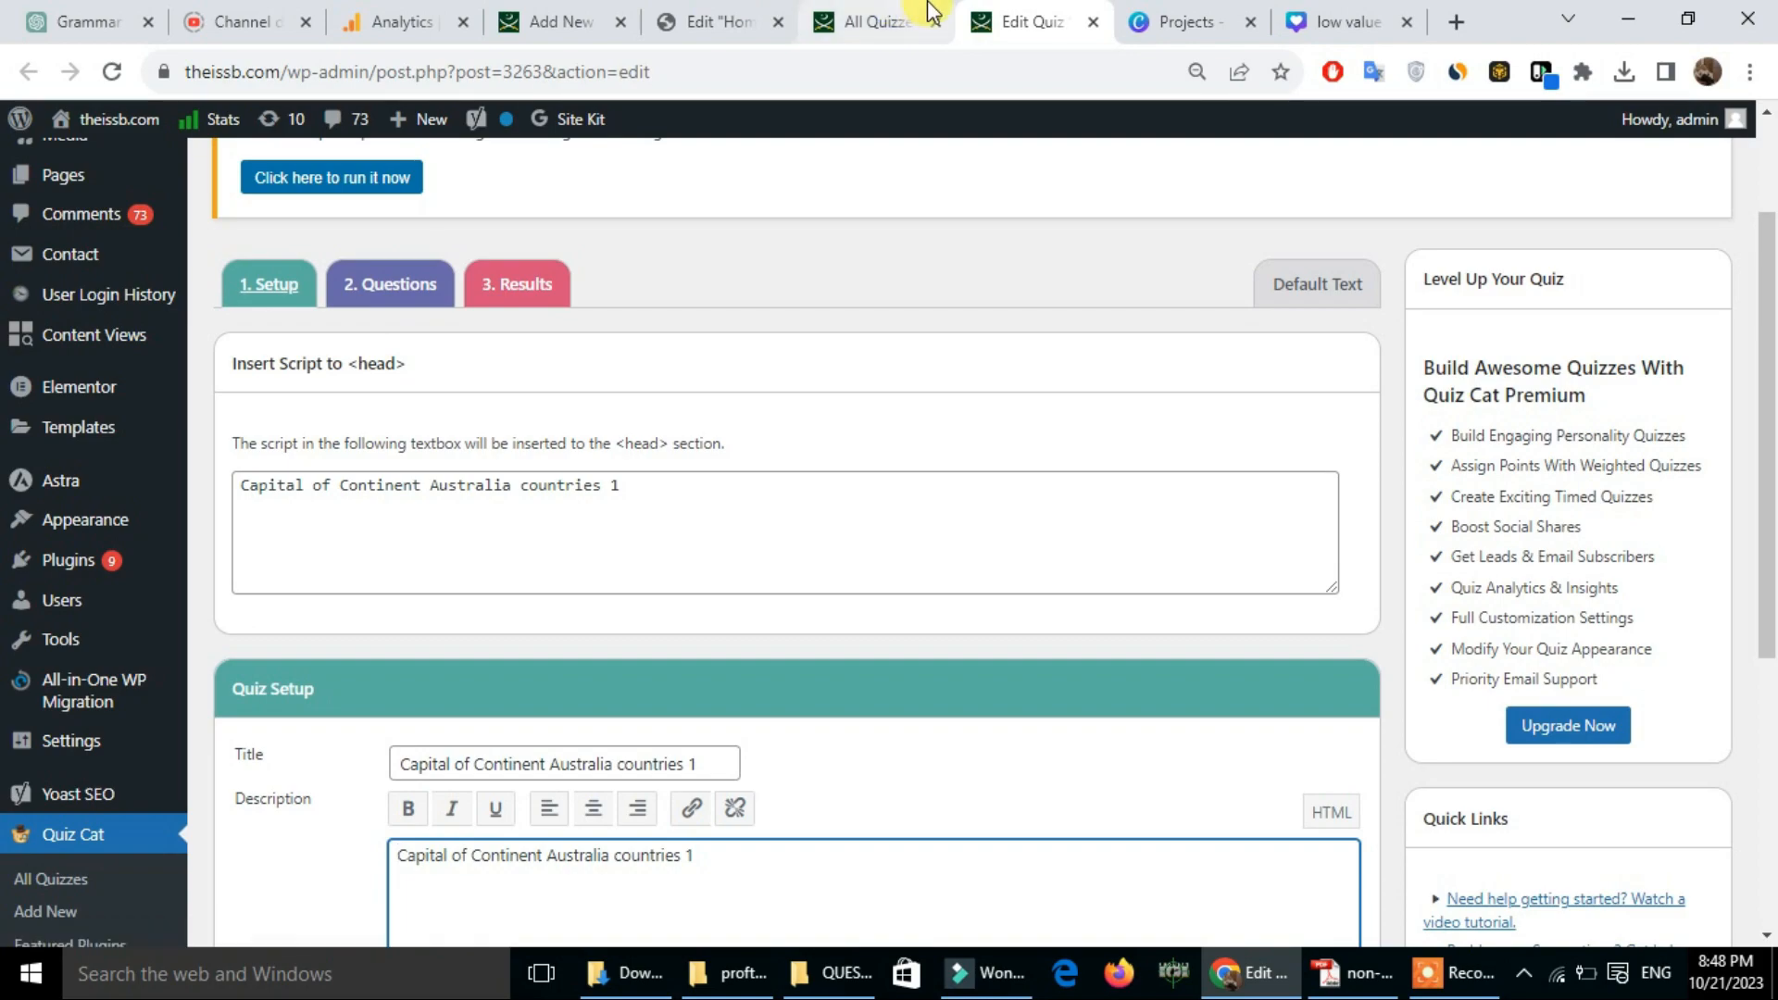
left_click(903, 20)
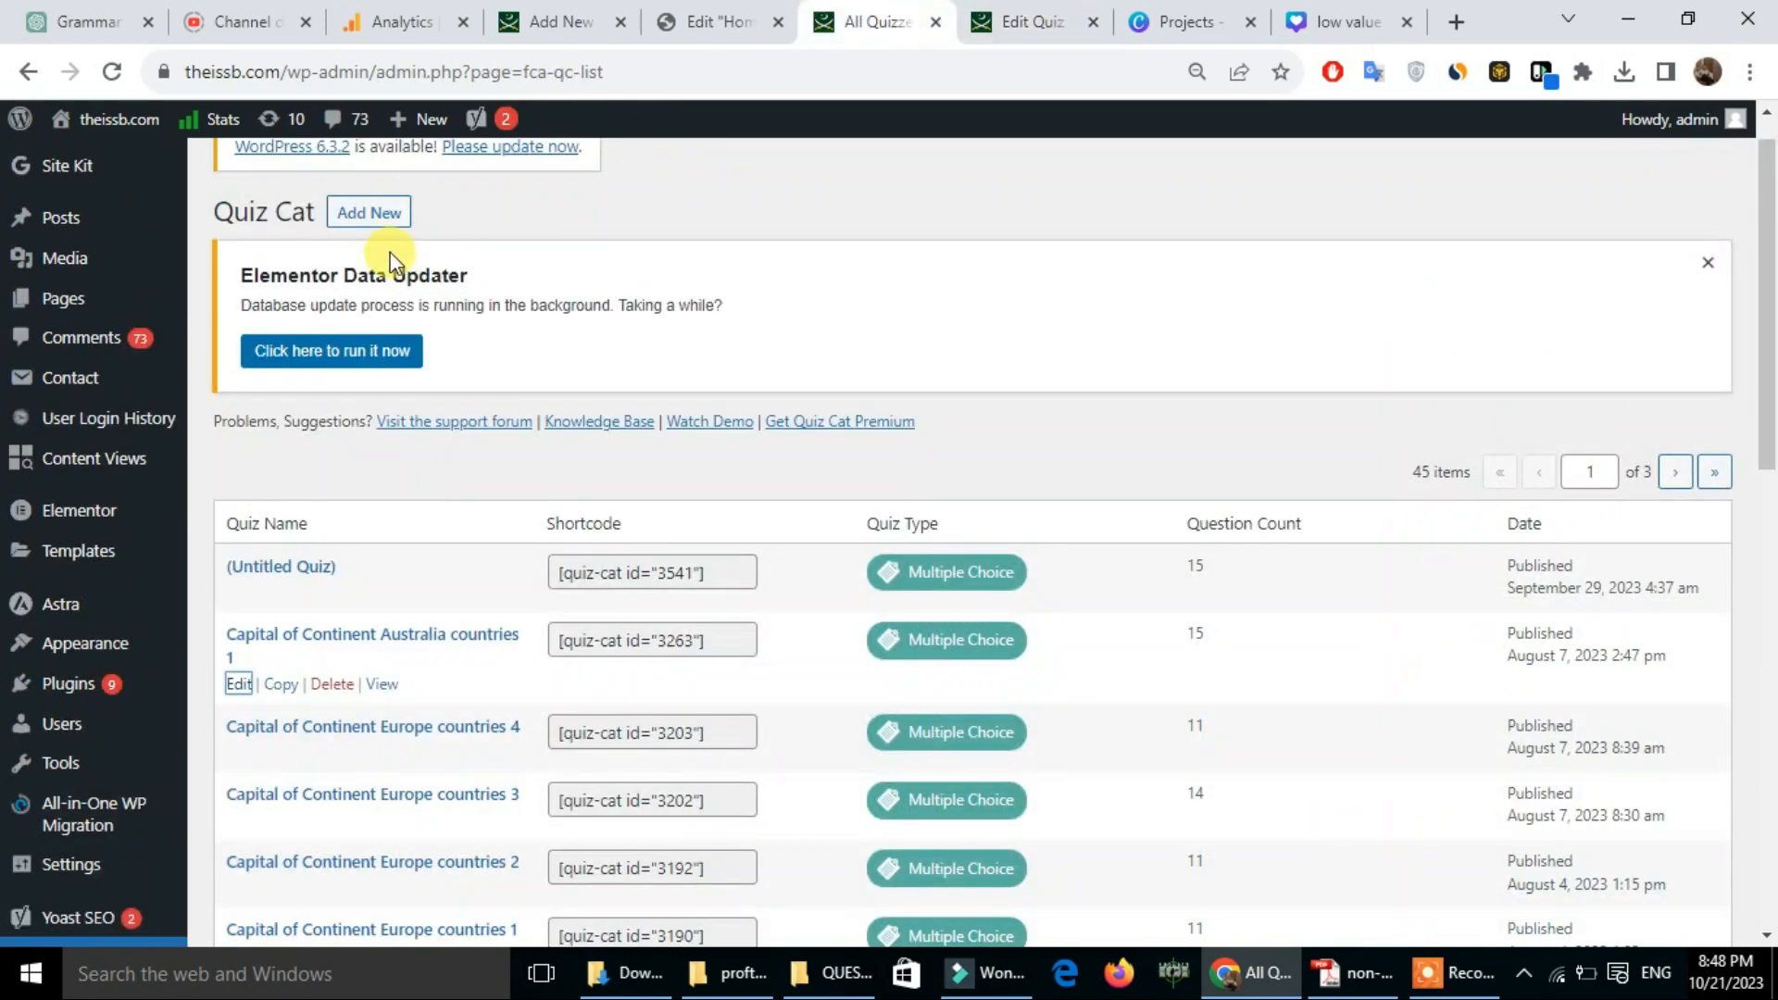
left_click(1030, 20)
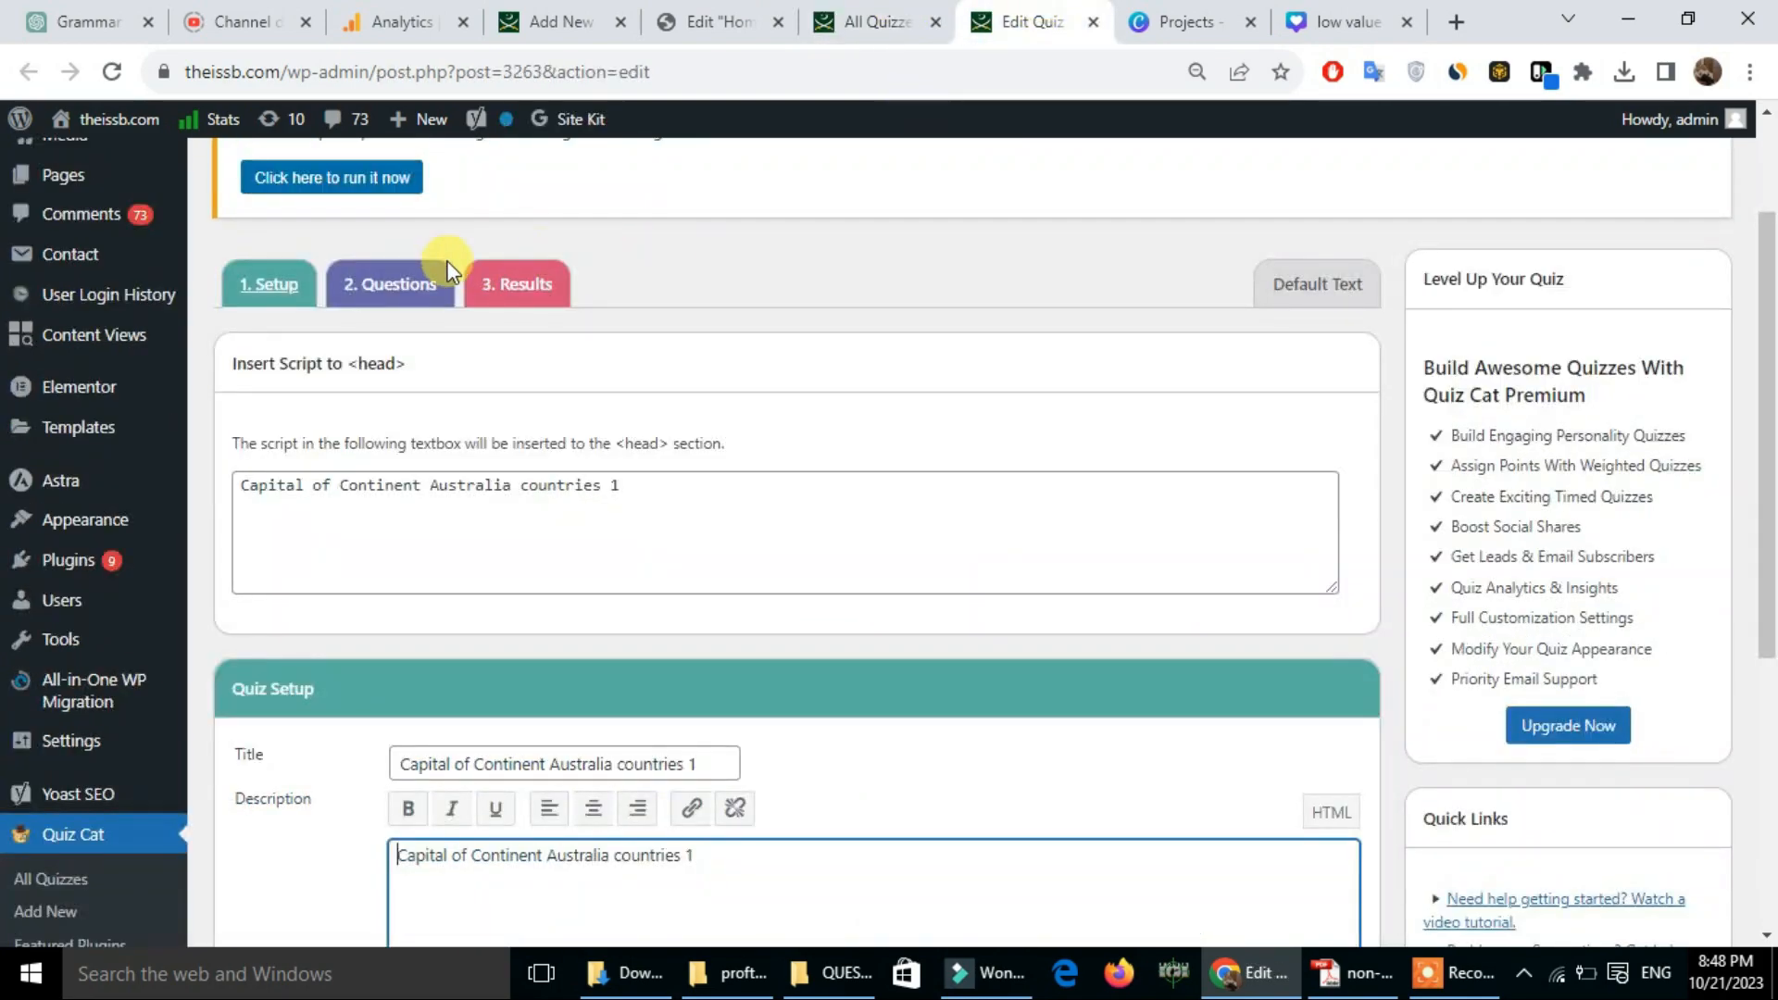
Step: Show the Questions section of the Australia quiz and examine the head script text
left_click(393, 287)
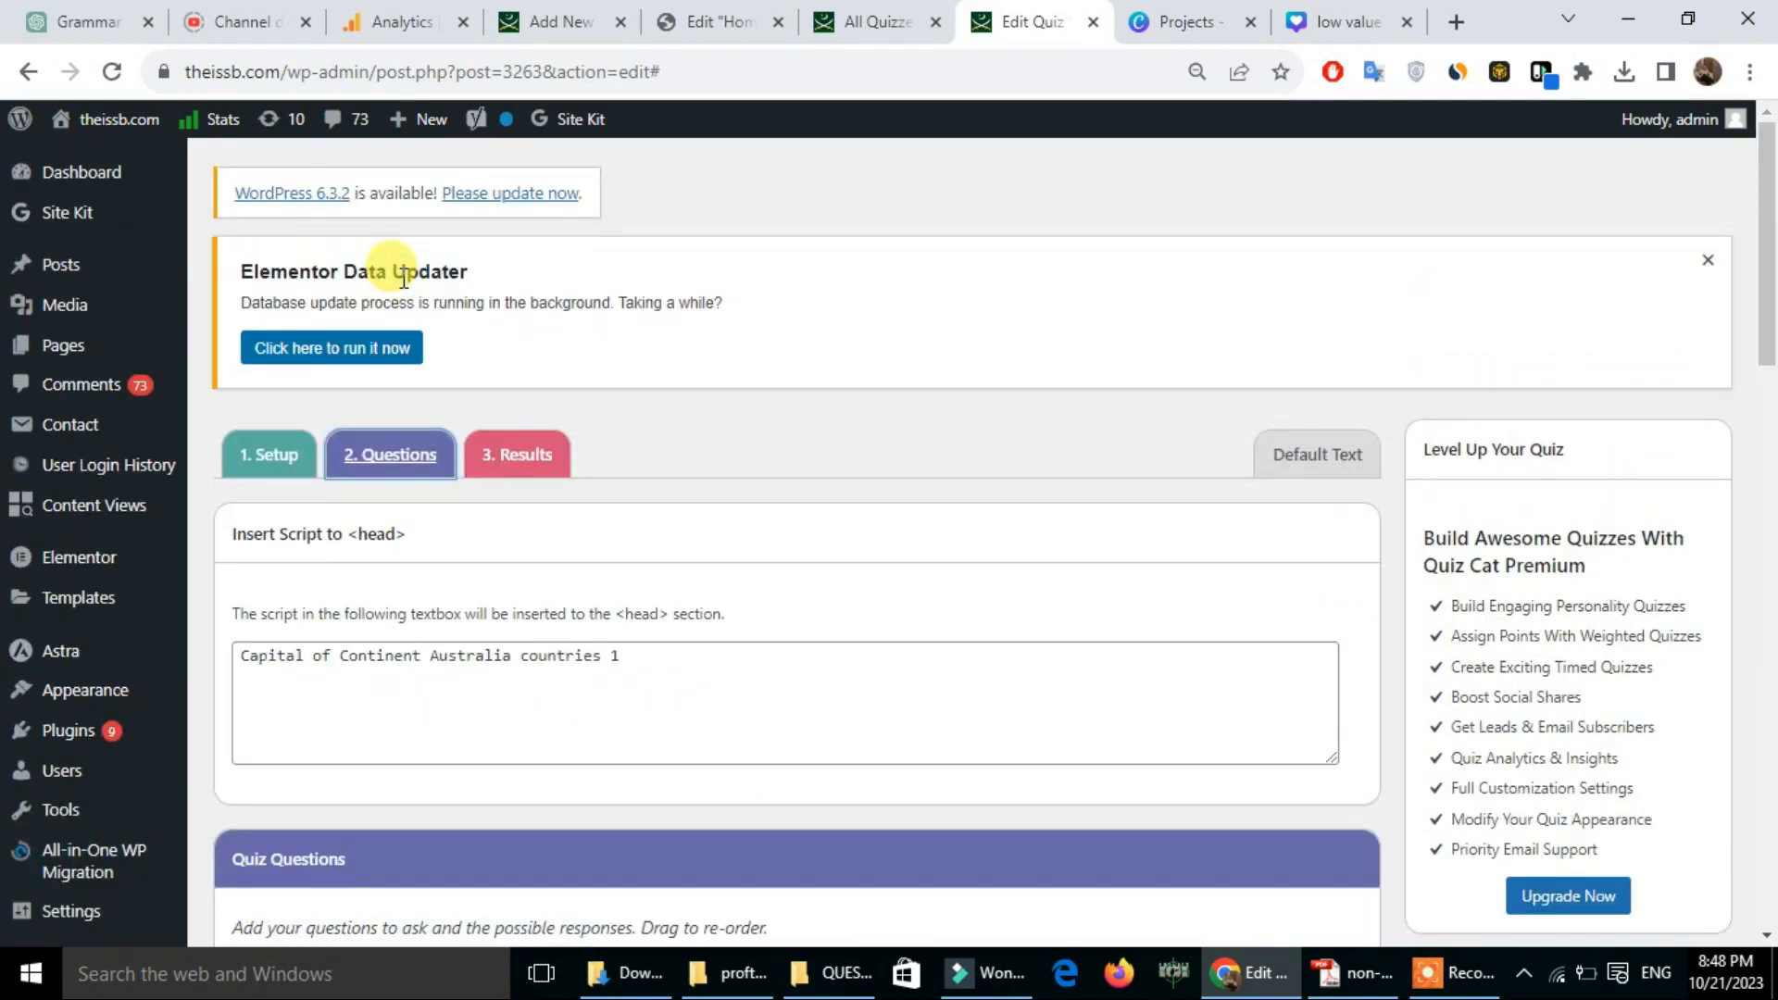
left_click_drag(1767, 198, 1767, 289)
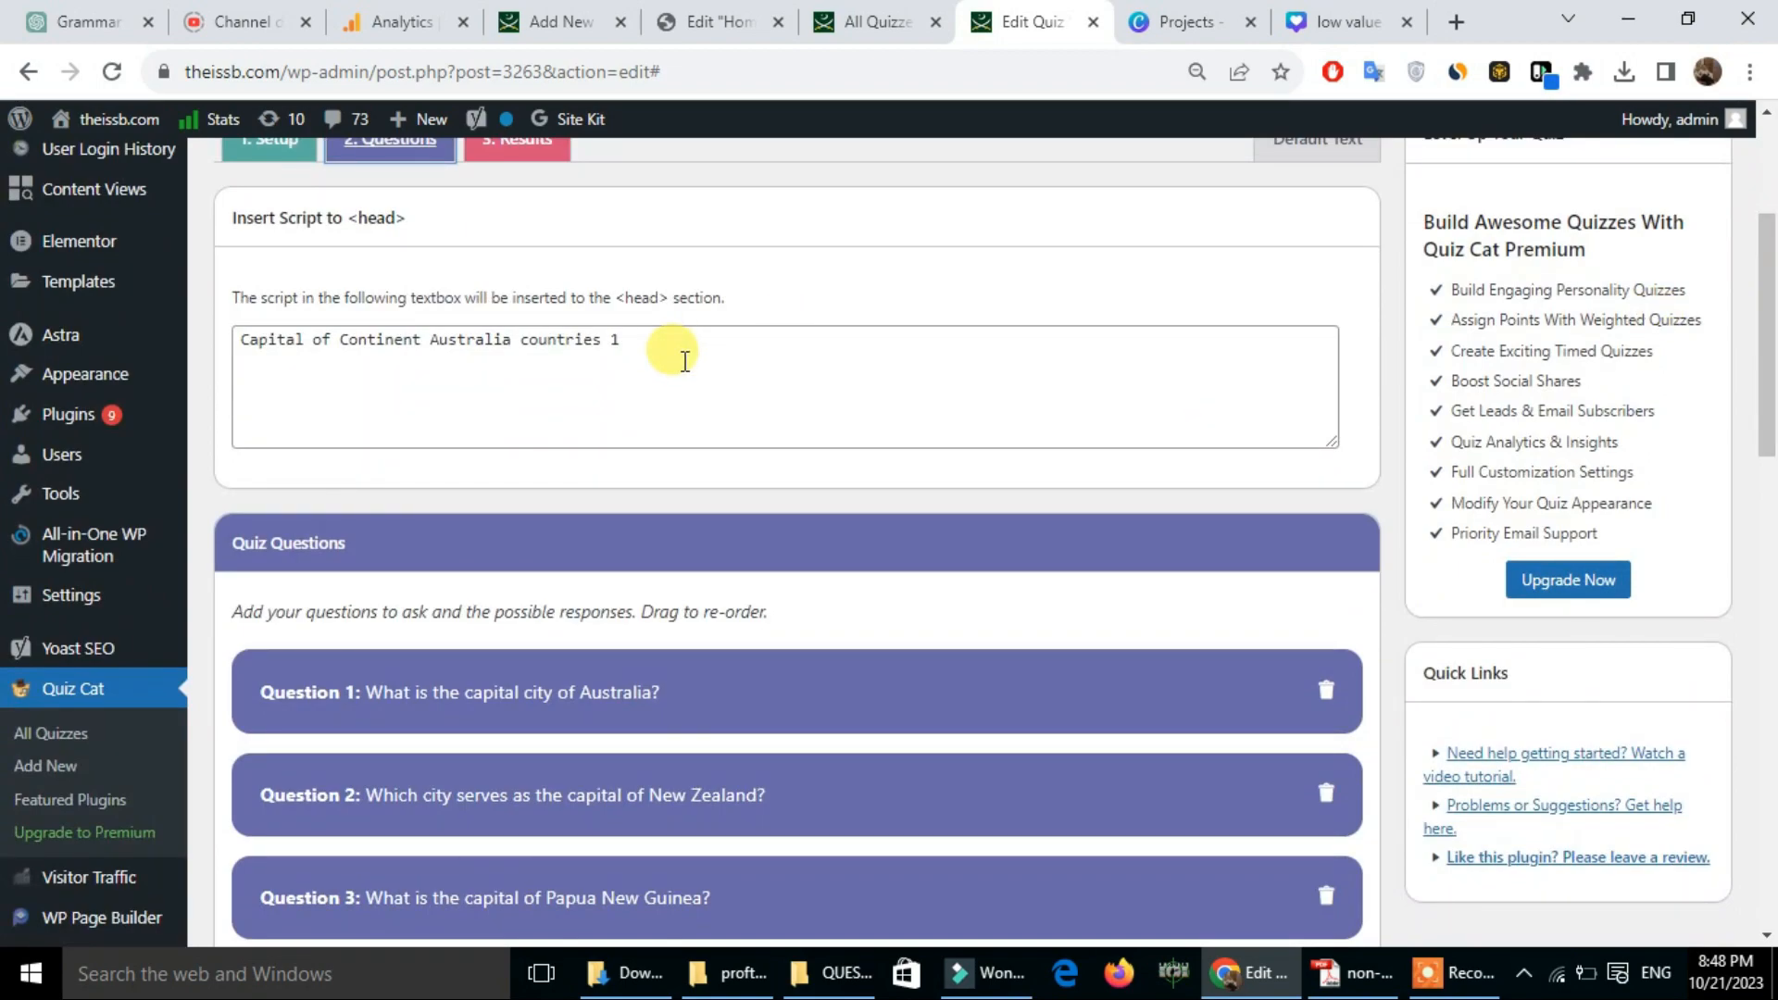
left_click_drag(701, 347, 213, 360)
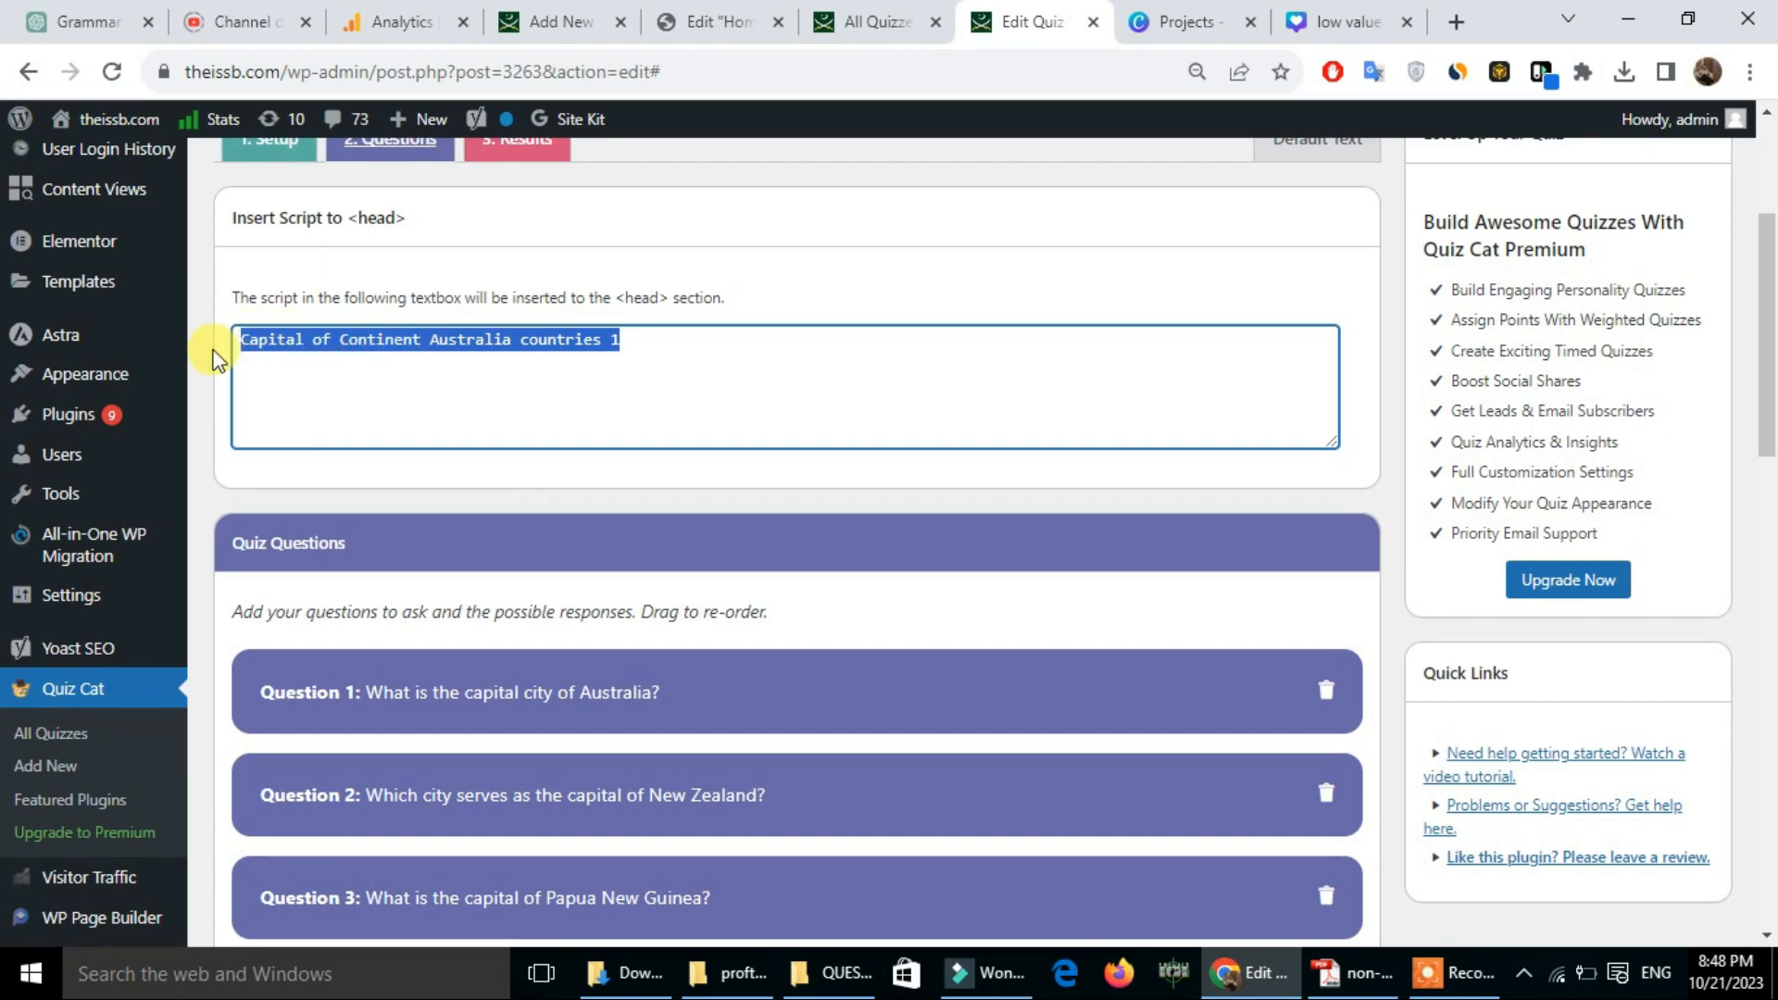
left_click(376, 342)
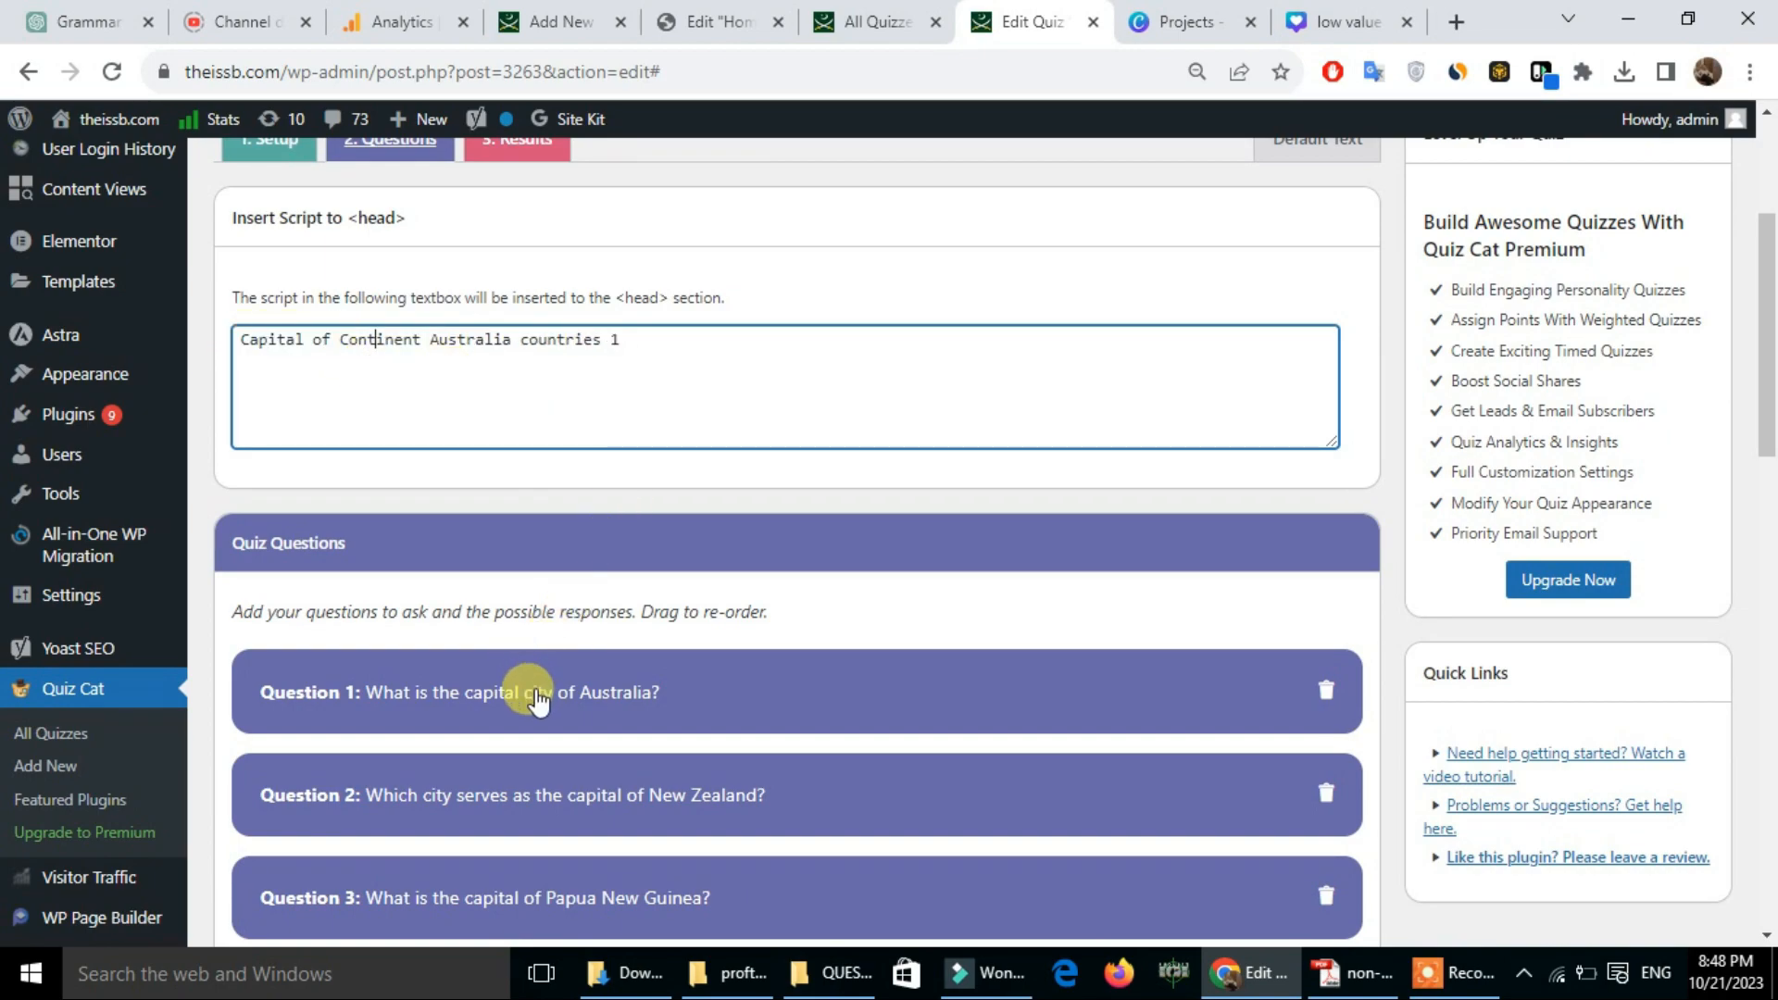
Step: Open the quiz's first question, review its correct answer and three wrong answers, and close it
scroll(1735, 370, "down", 1)
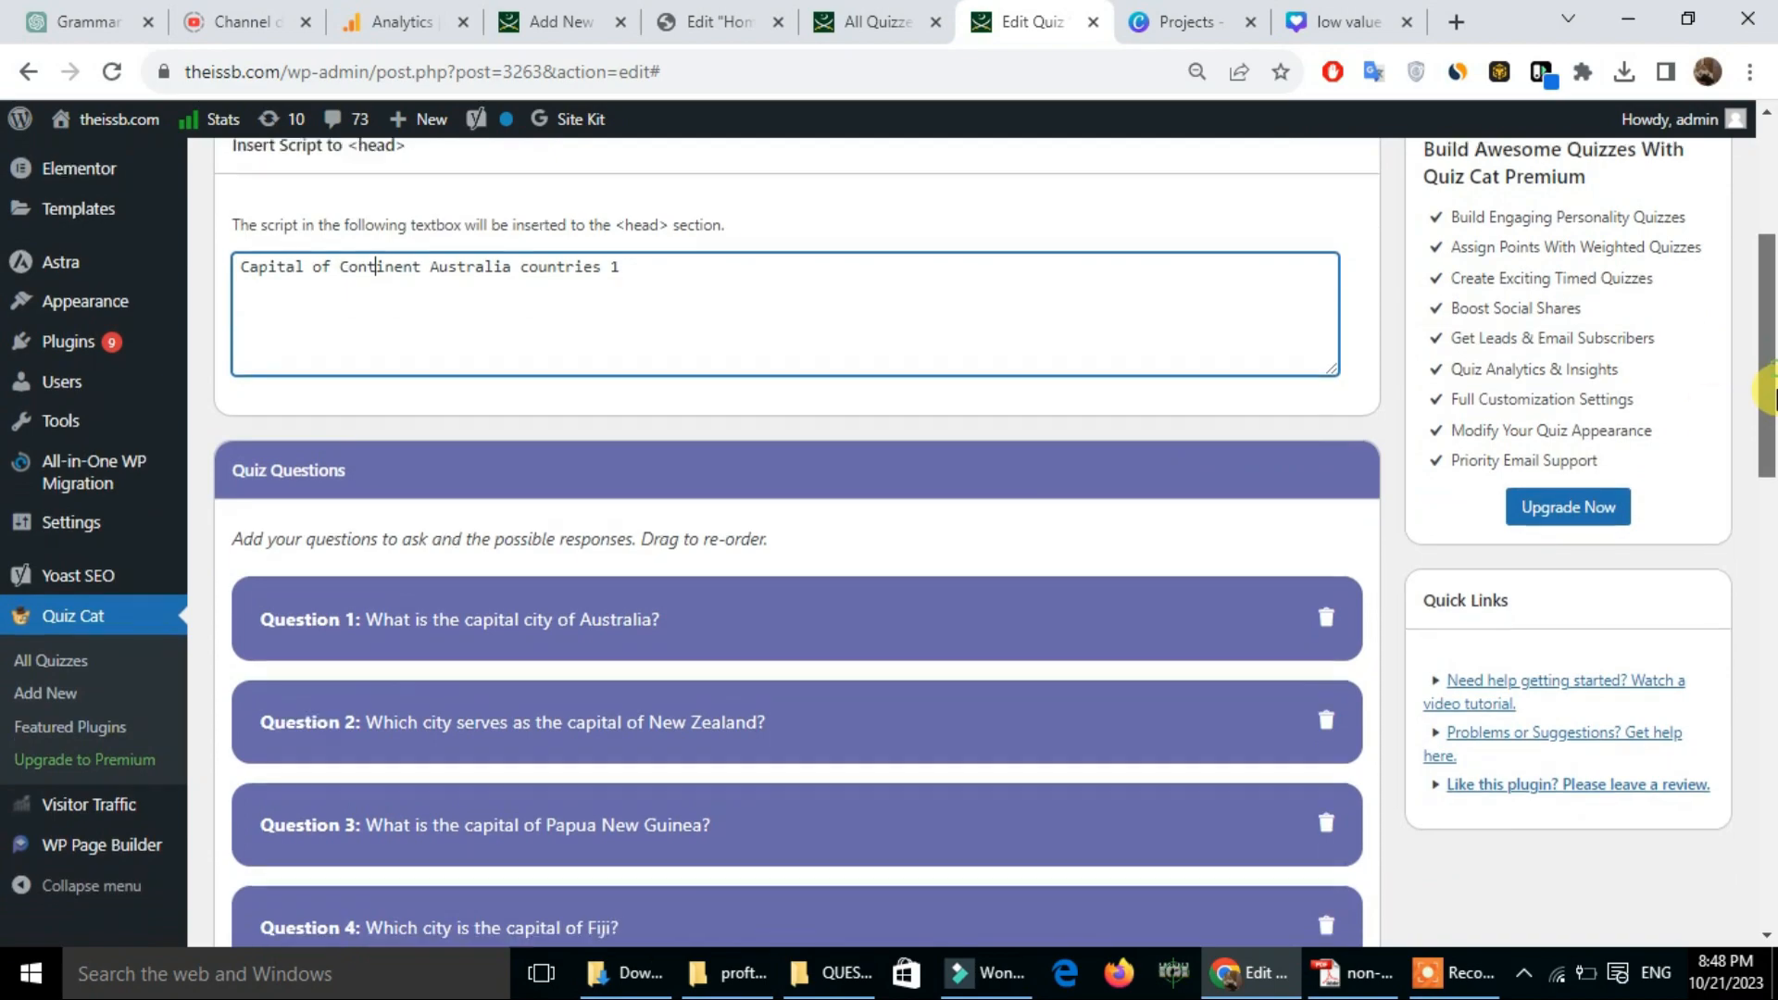
left_click(770, 612)
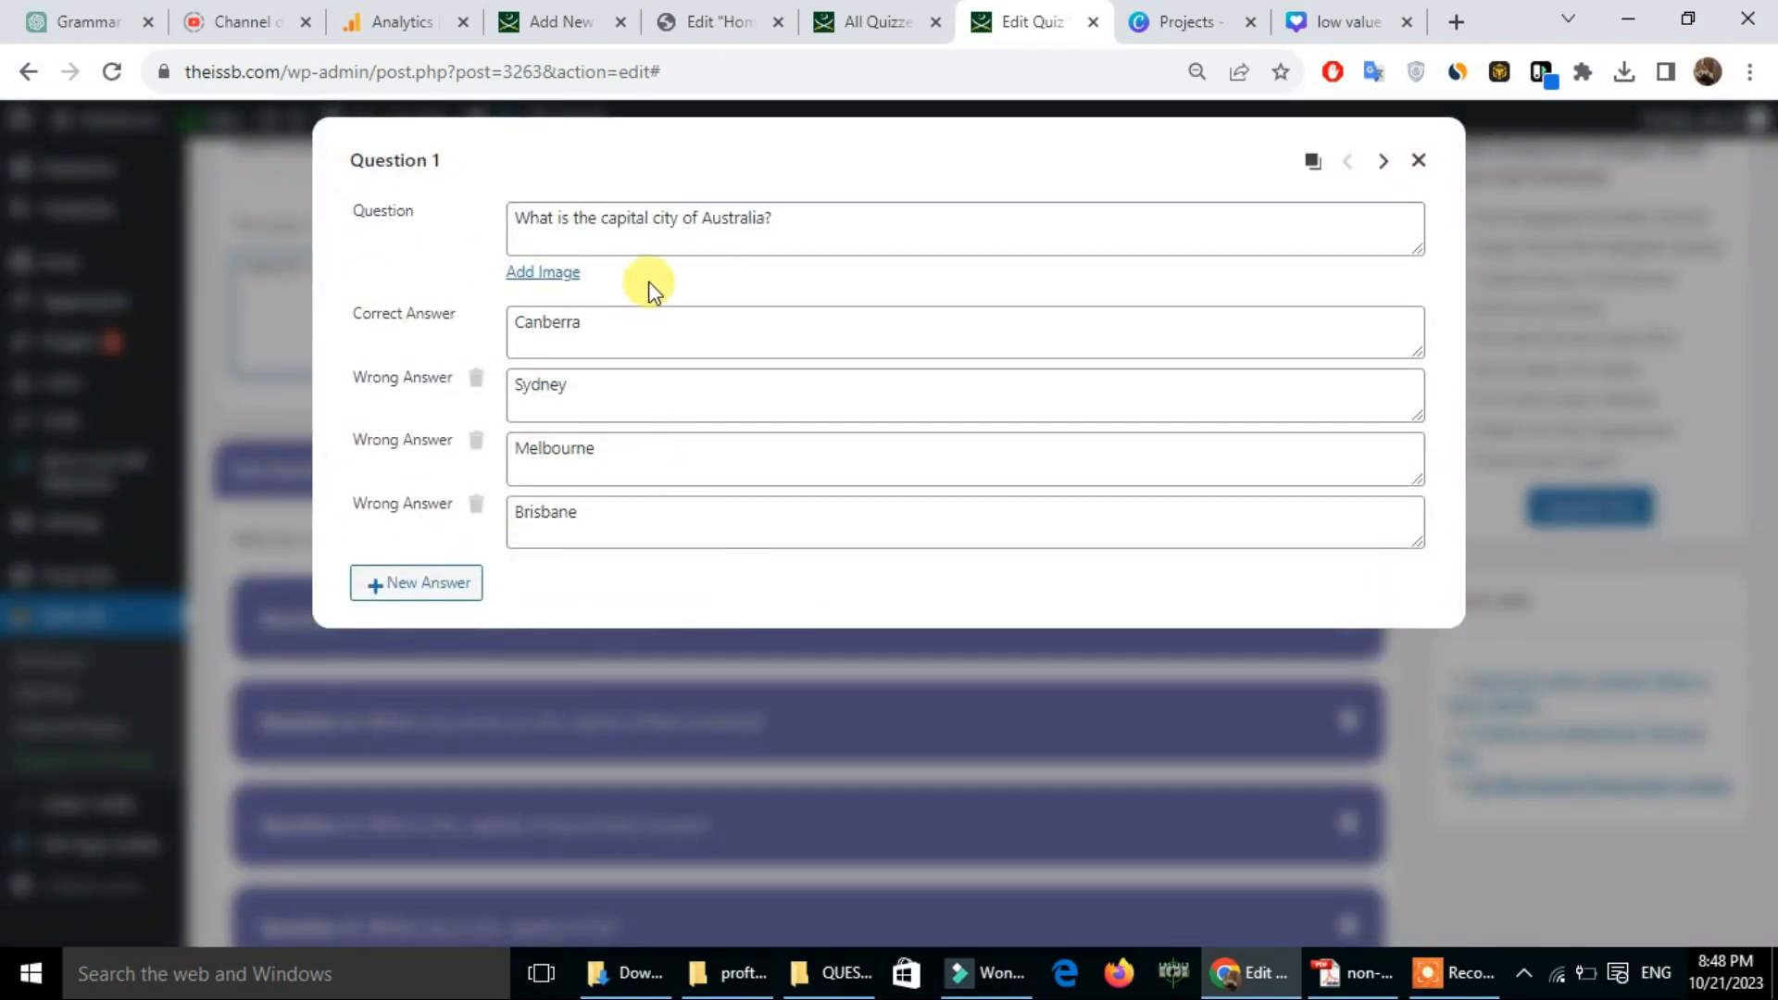
left_click(604, 319)
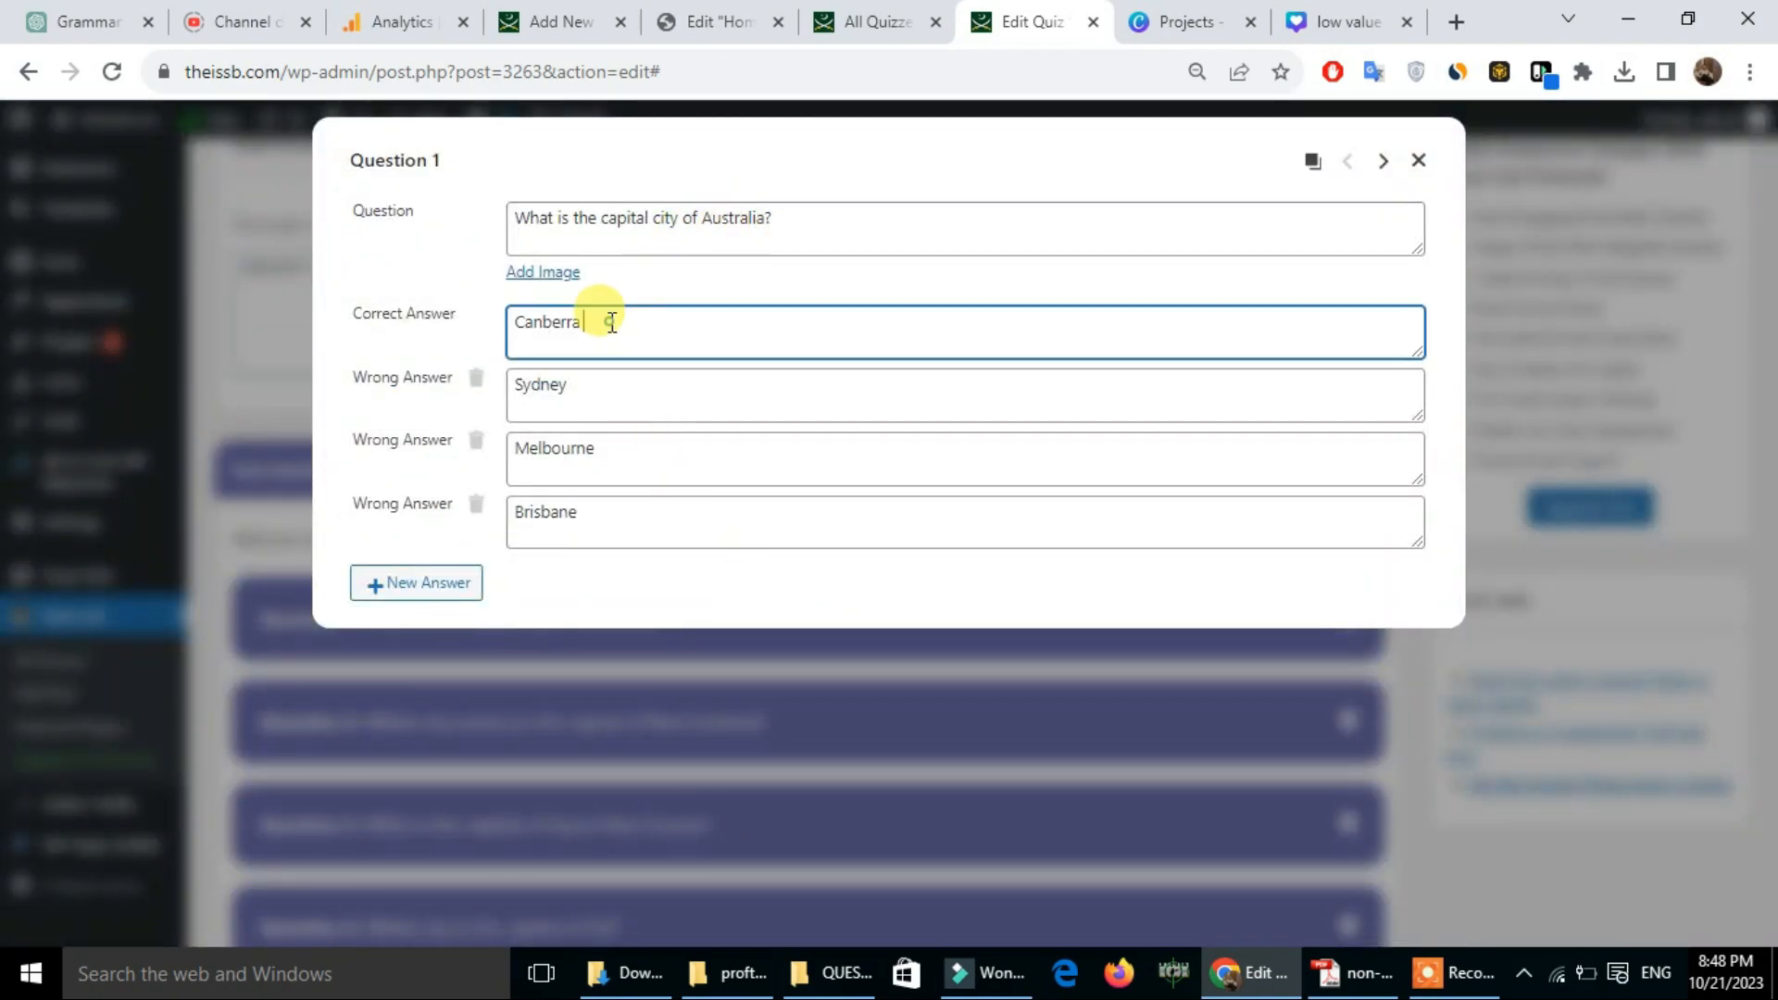
left_click(596, 392)
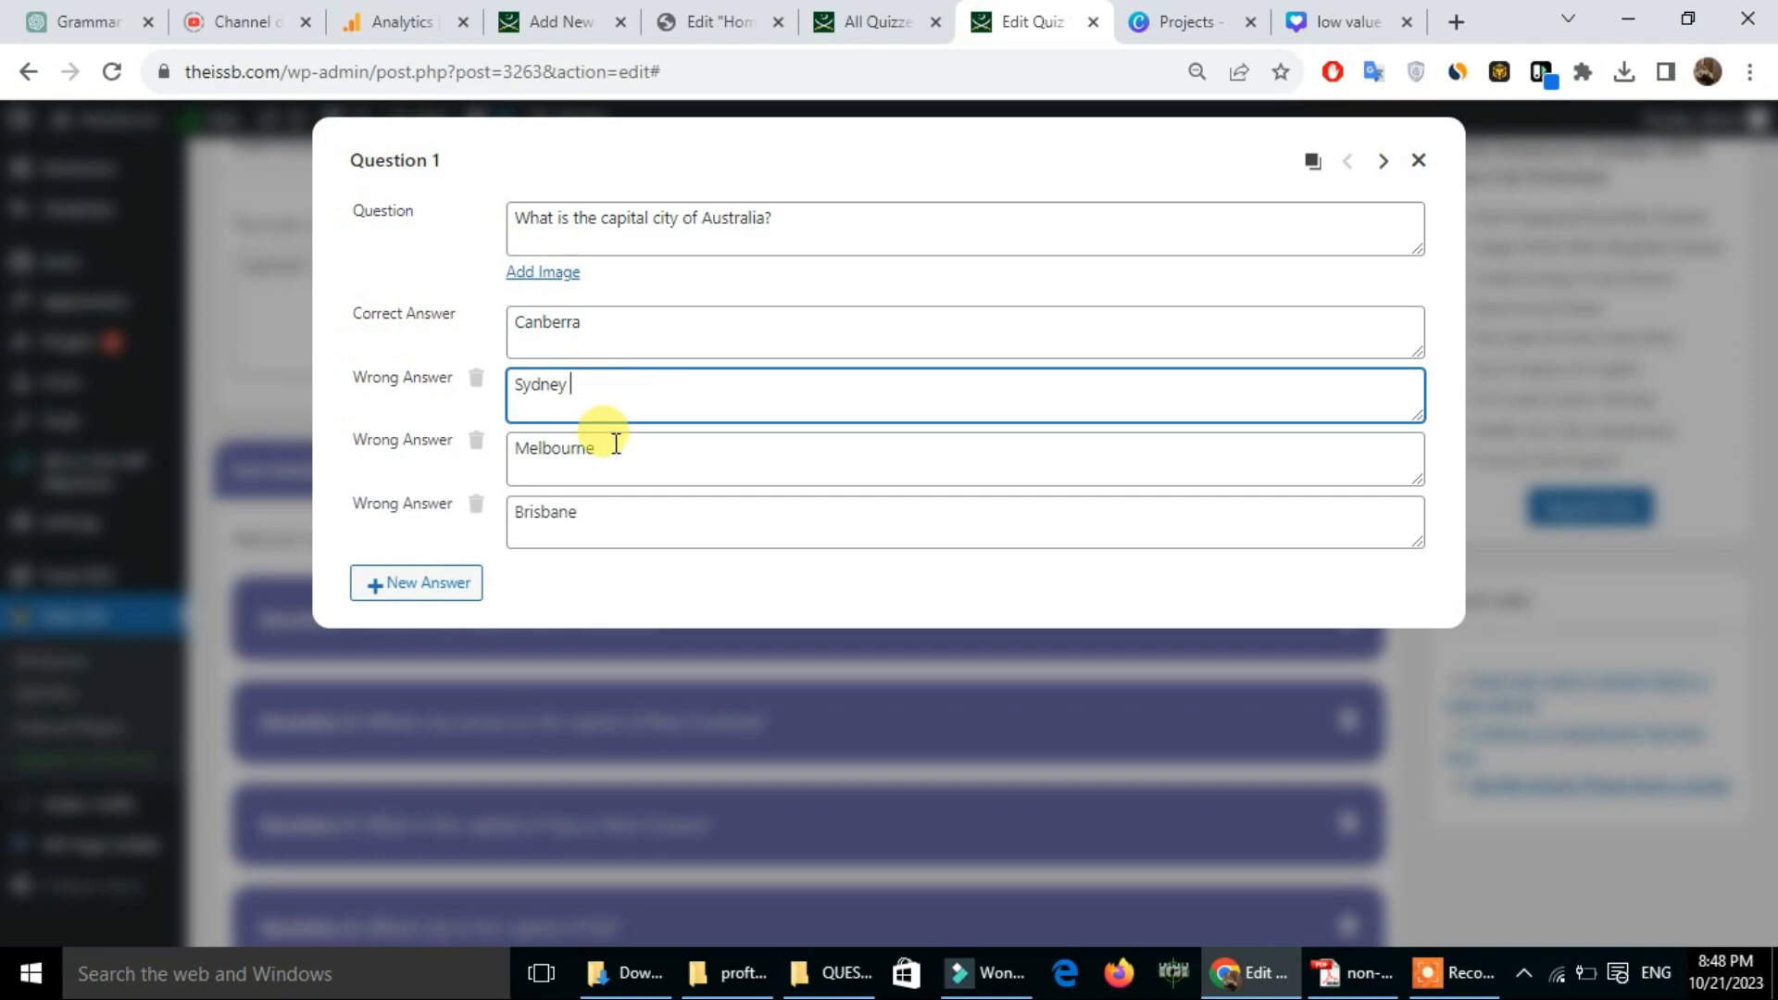
left_click(615, 444)
left_click(614, 514)
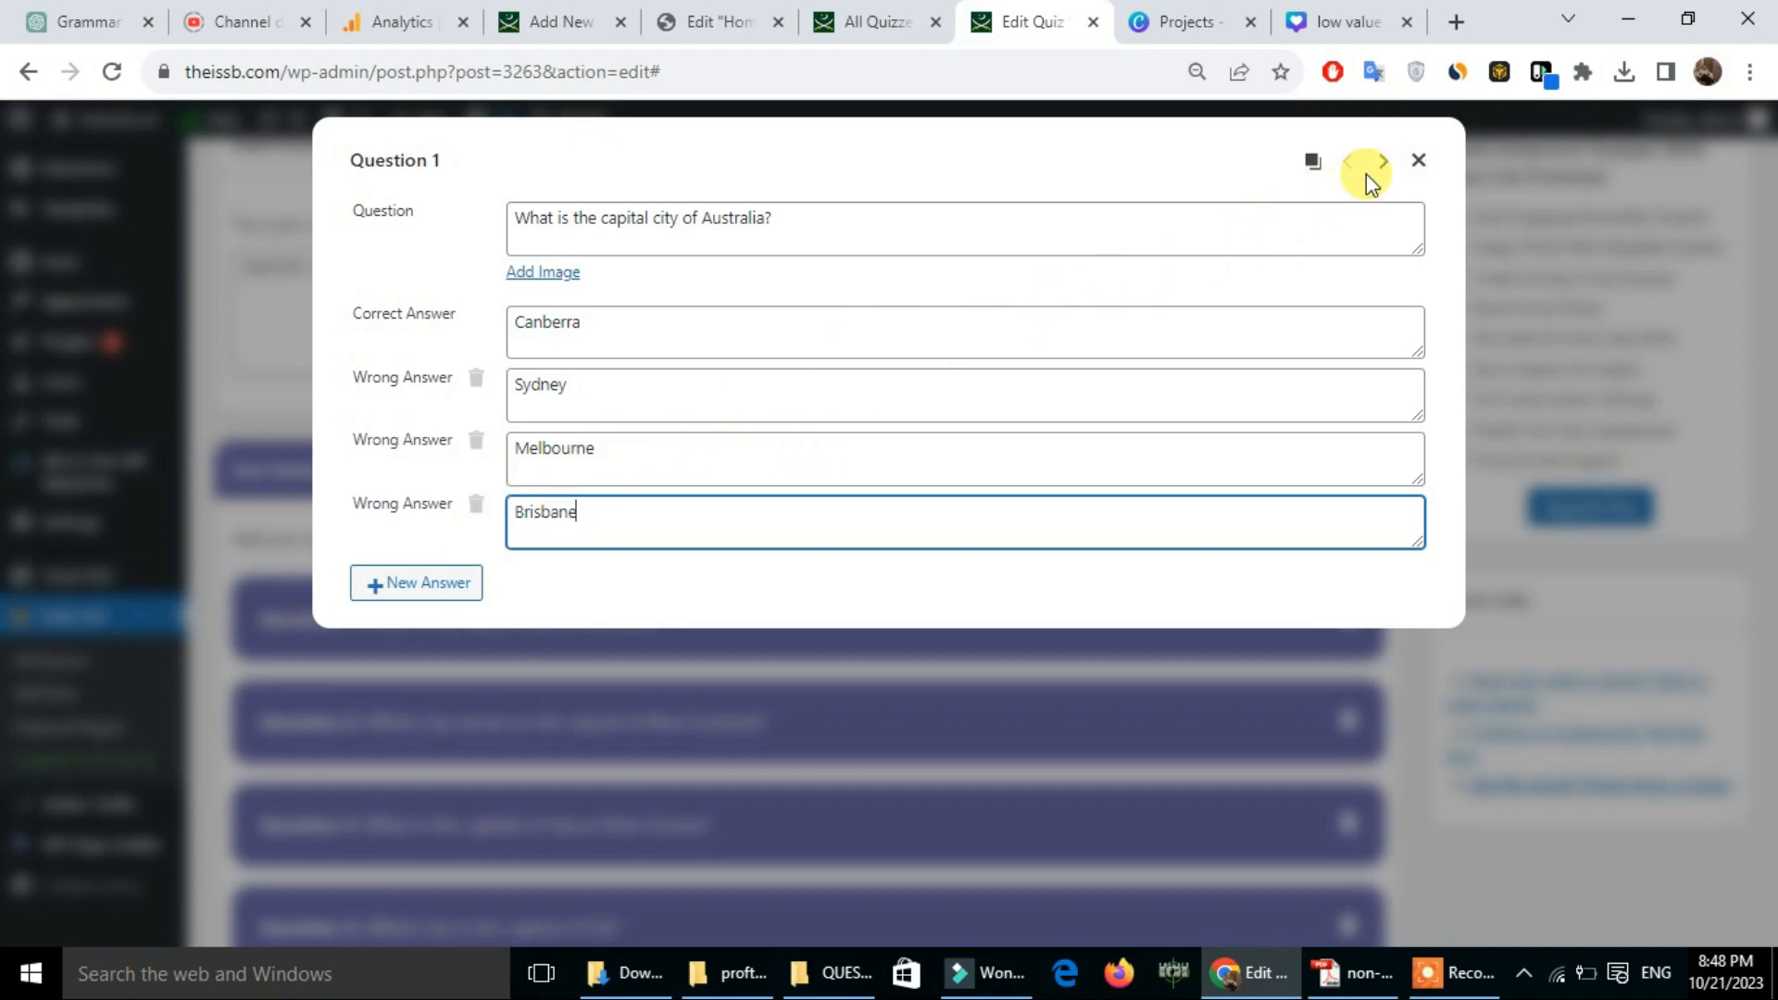
left_click(1419, 160)
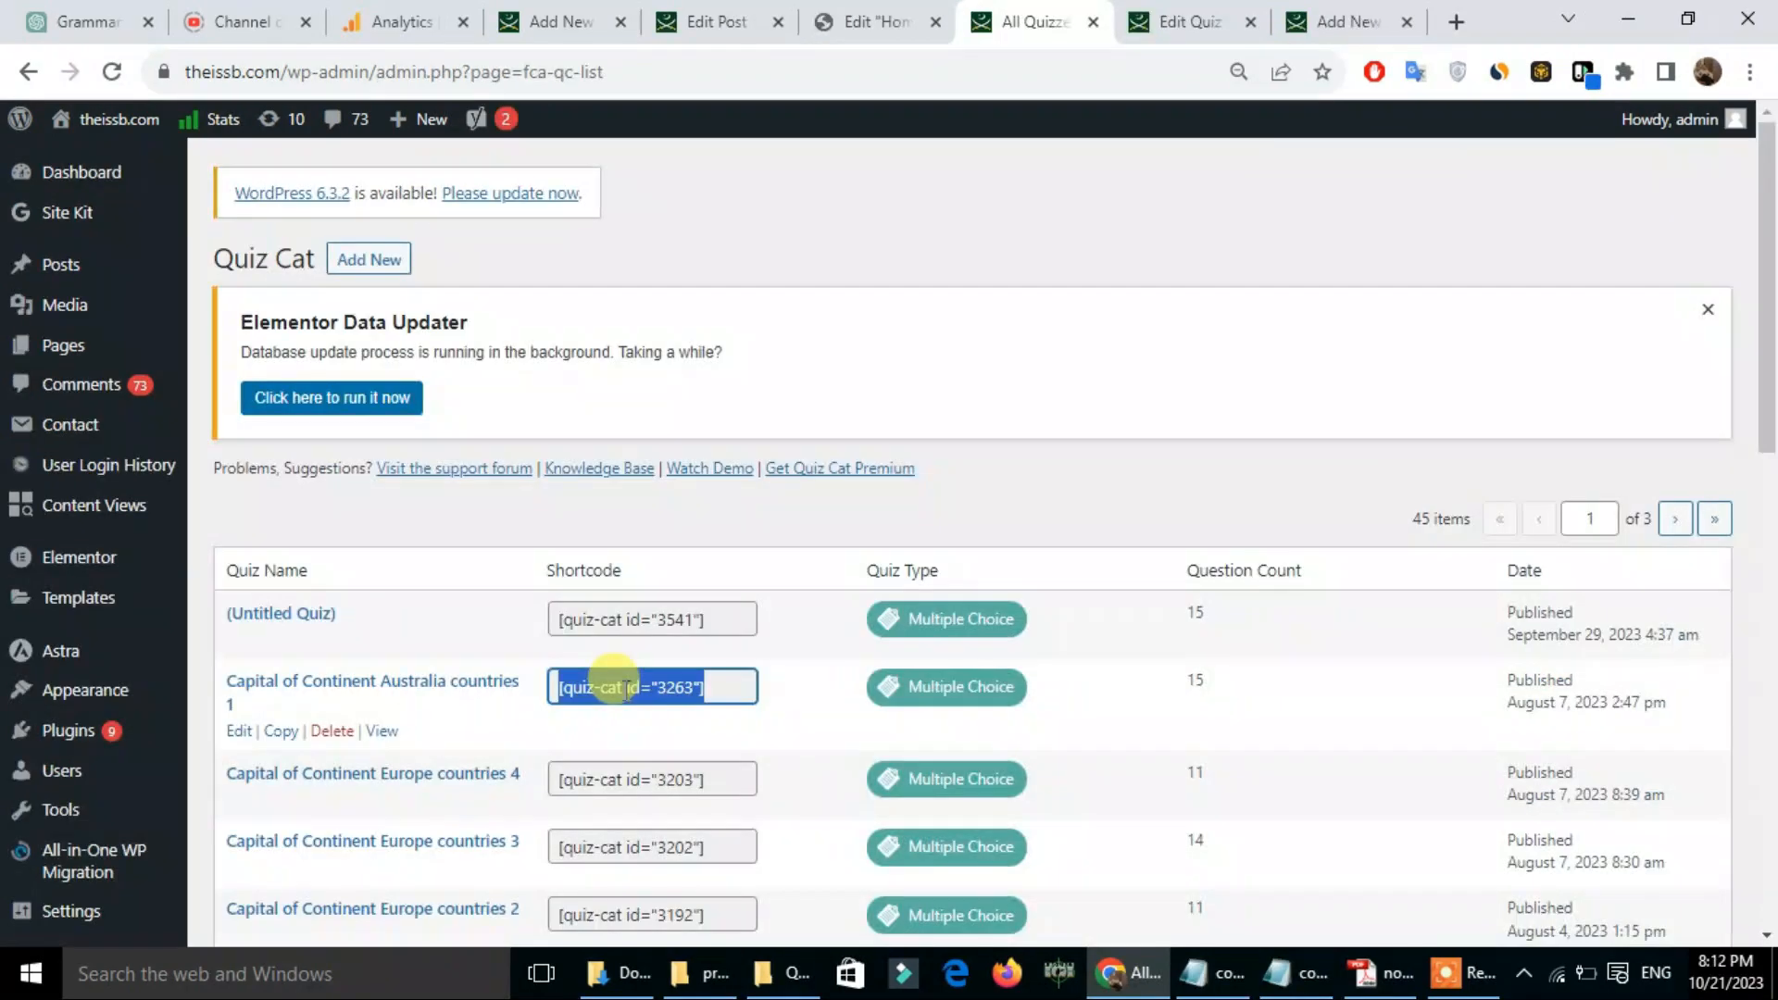
Step: Copy the shortcode of "Capital of Continent Australia countries 1" and paste [quiz-cat id="3263"] into the new post's body
right_click(621, 686)
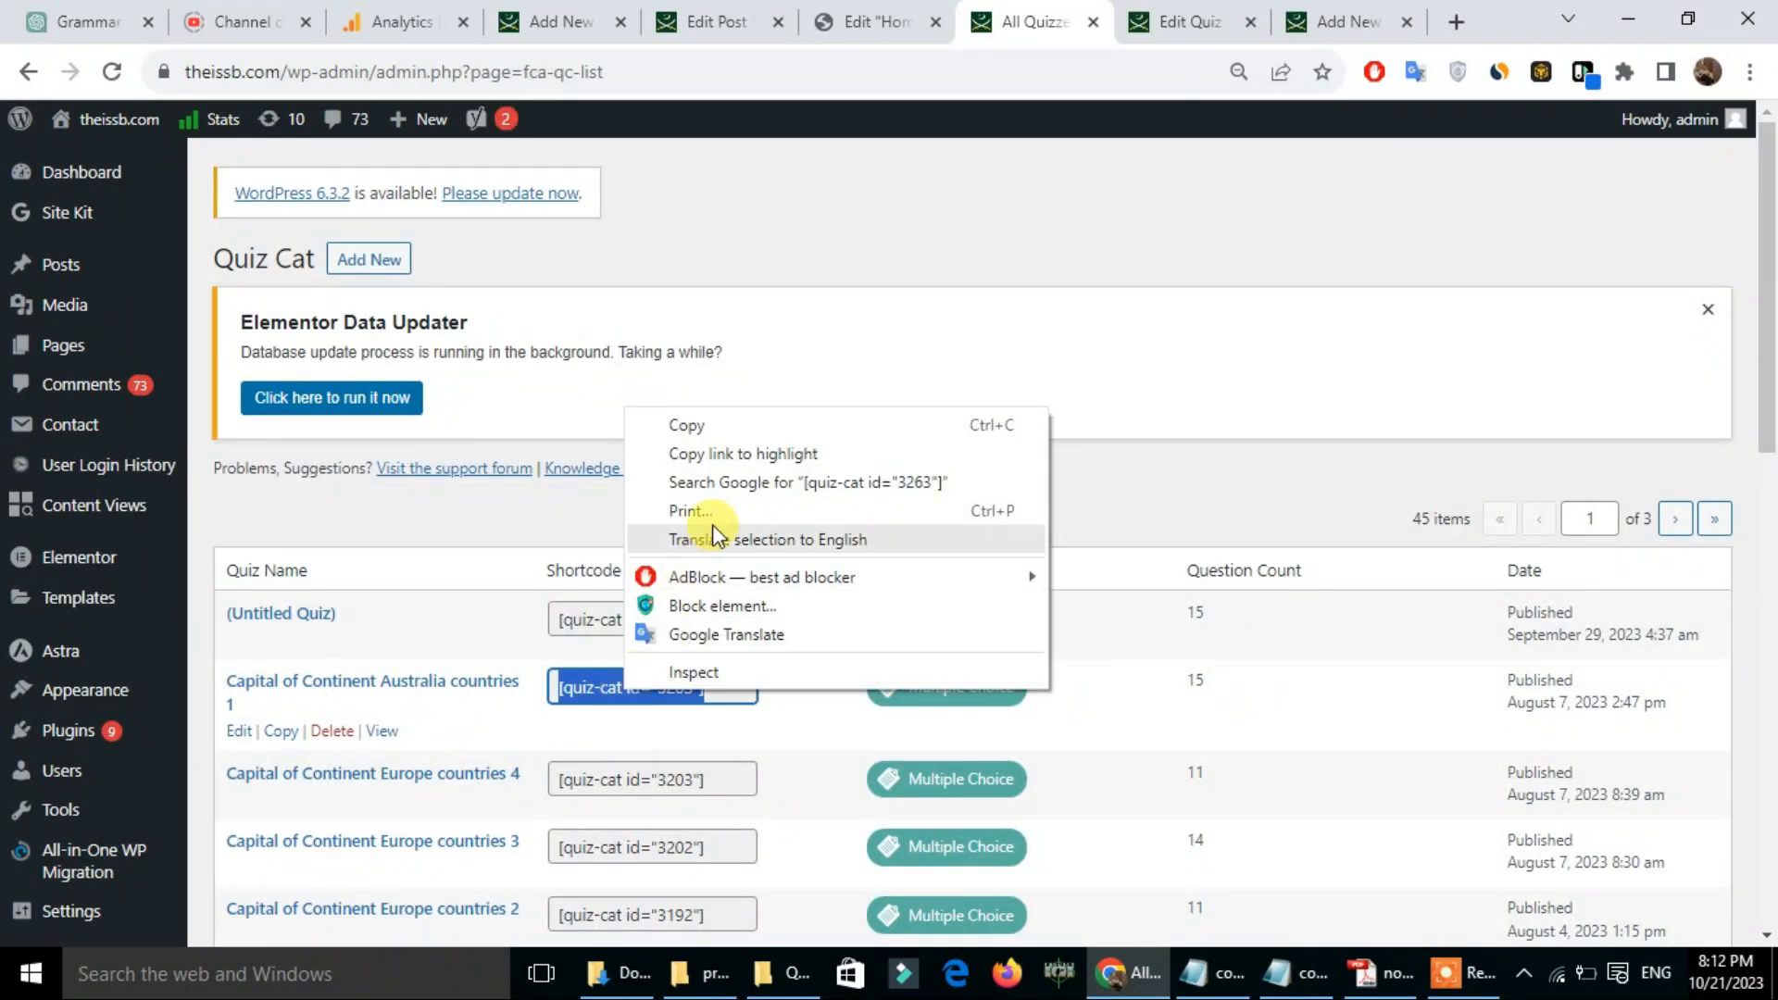
left_click(741, 432)
left_click(1347, 21)
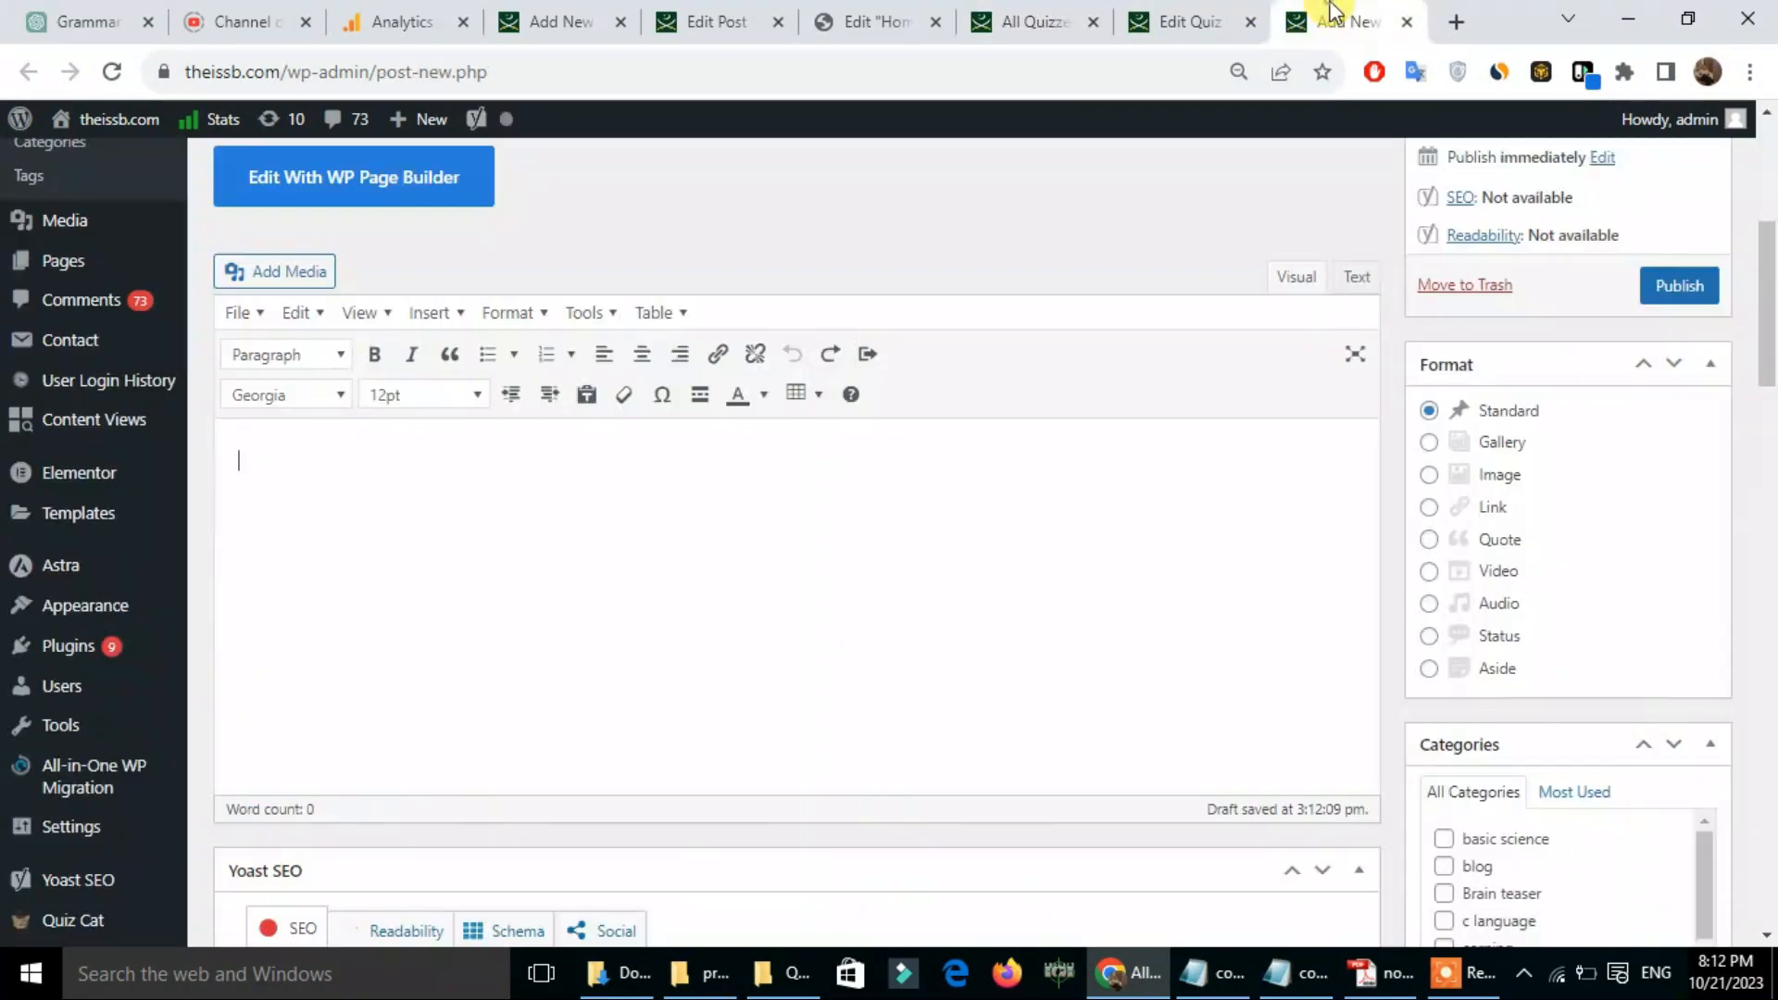
type("[quiz-cat id=\"3263\"]")
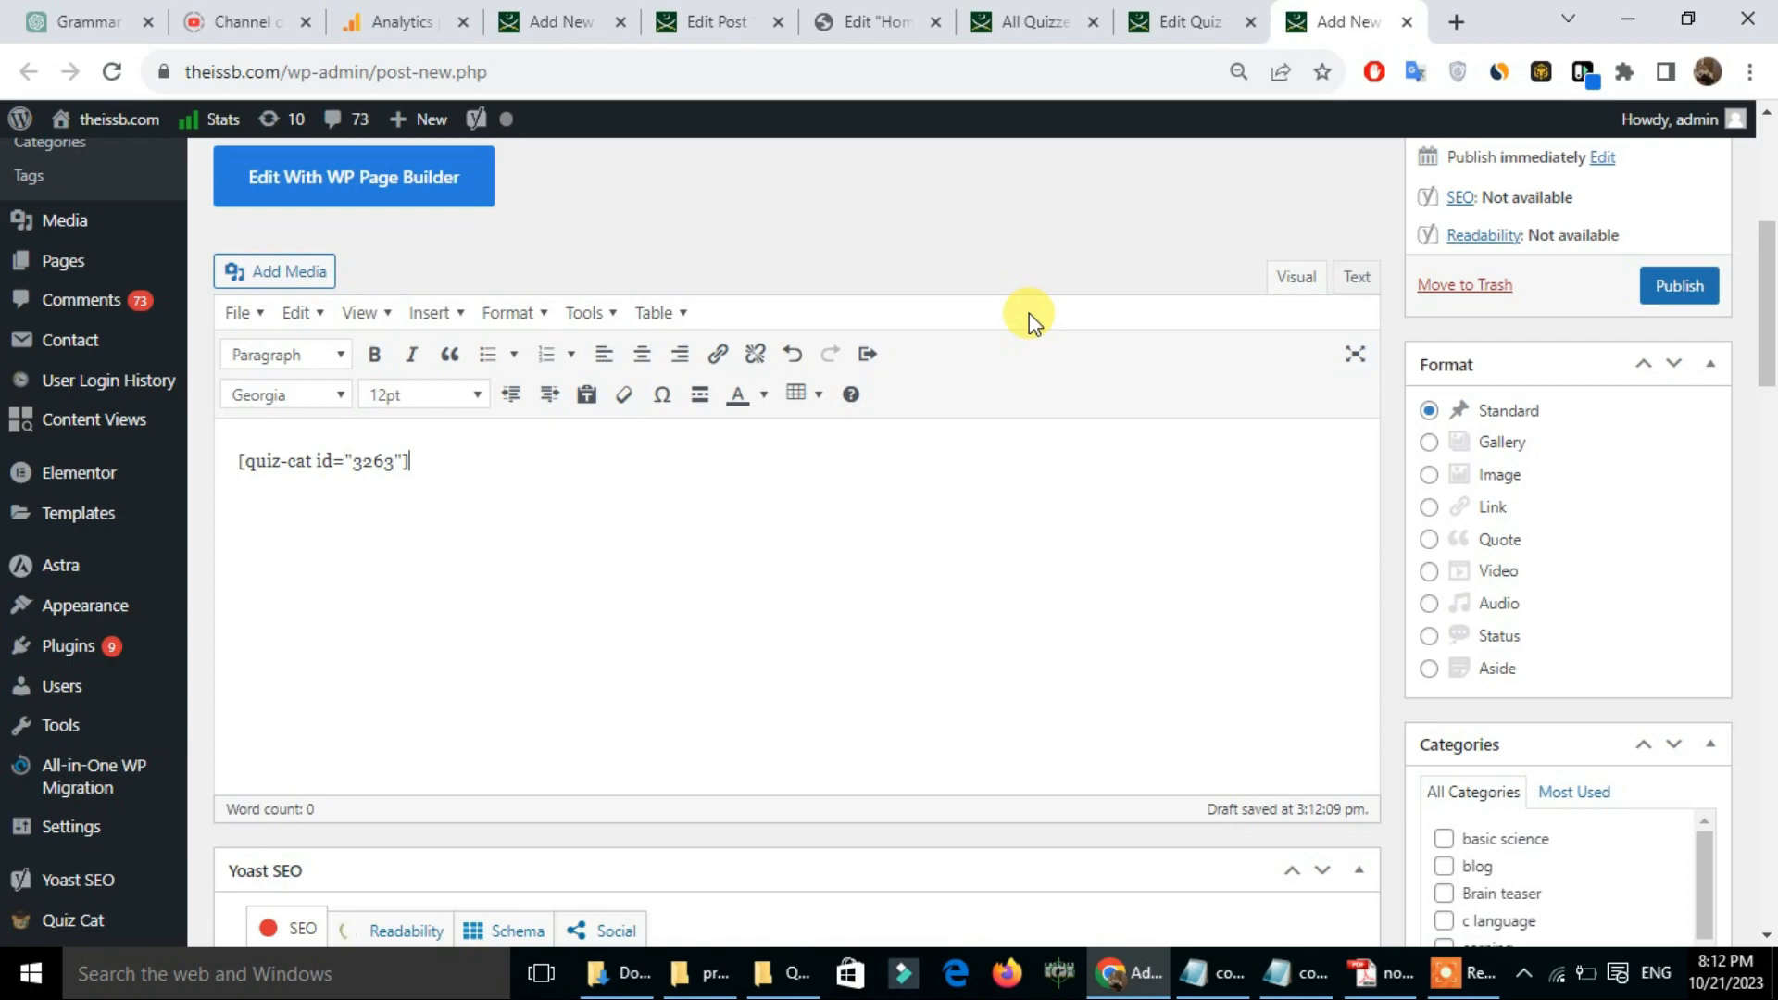
scroll(1030, 313, "up", 5)
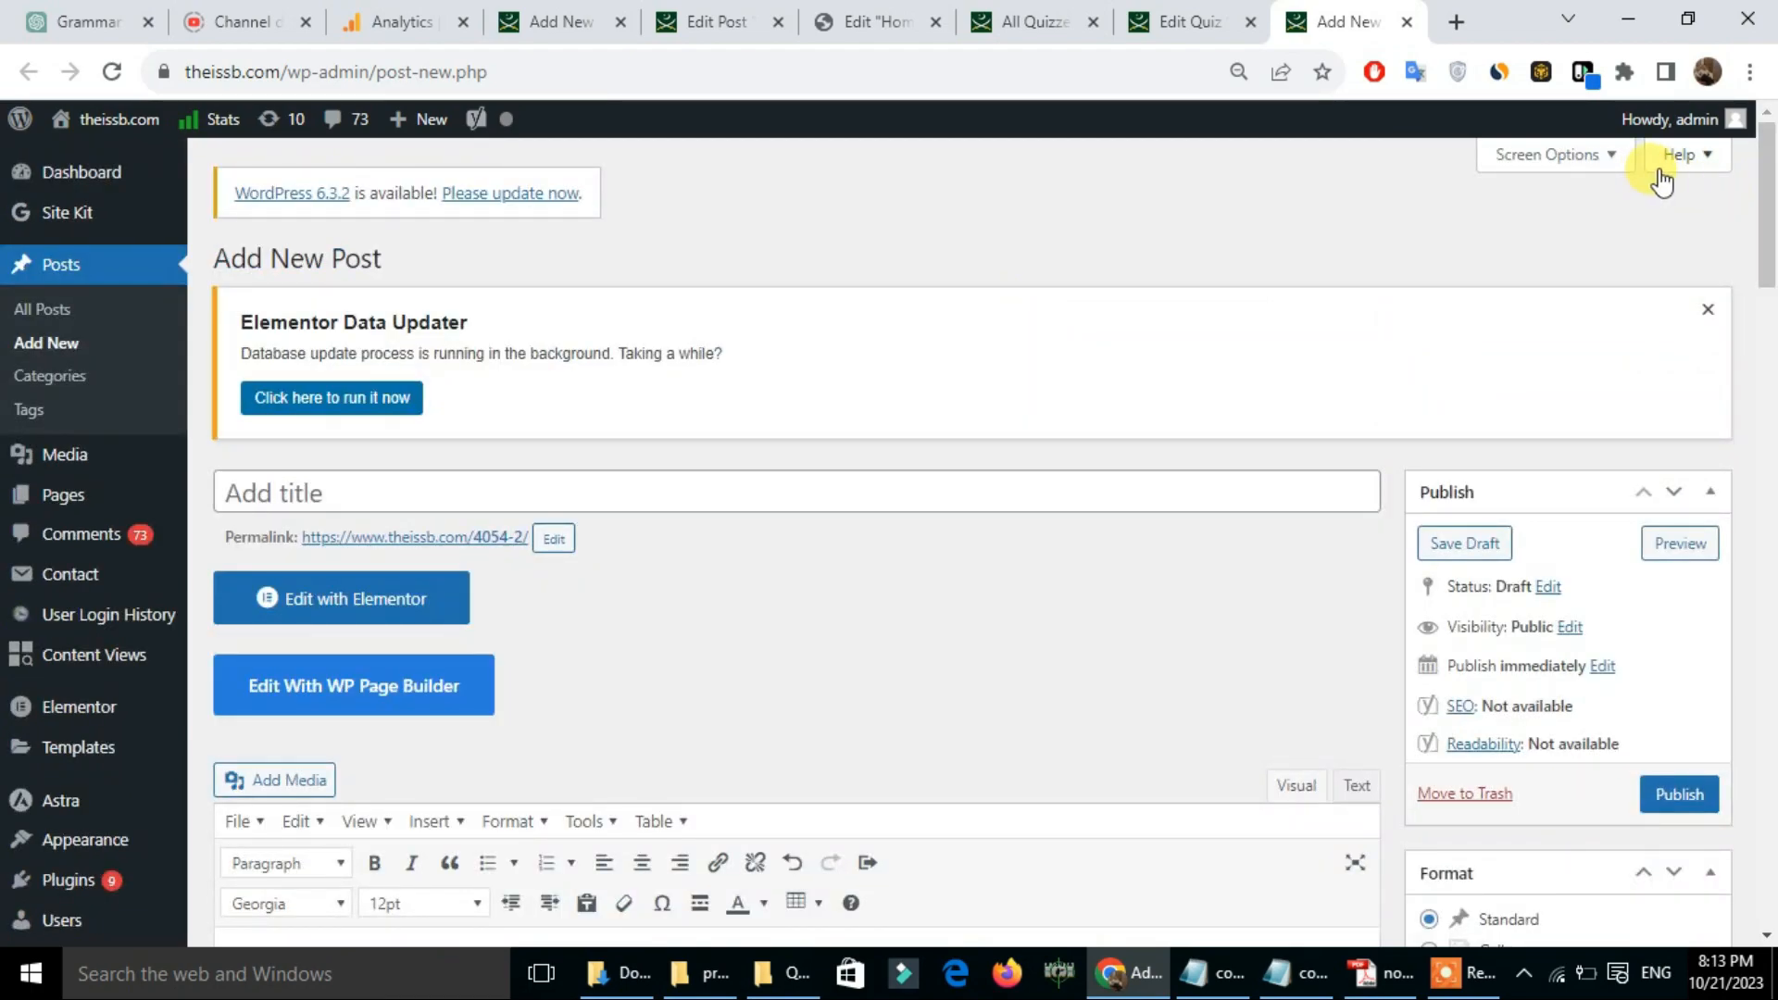
Step: Open theissb.com in a new tab, go to the Online Initial Test page and open "Capital of European Countries test 4"
left_click(1455, 22)
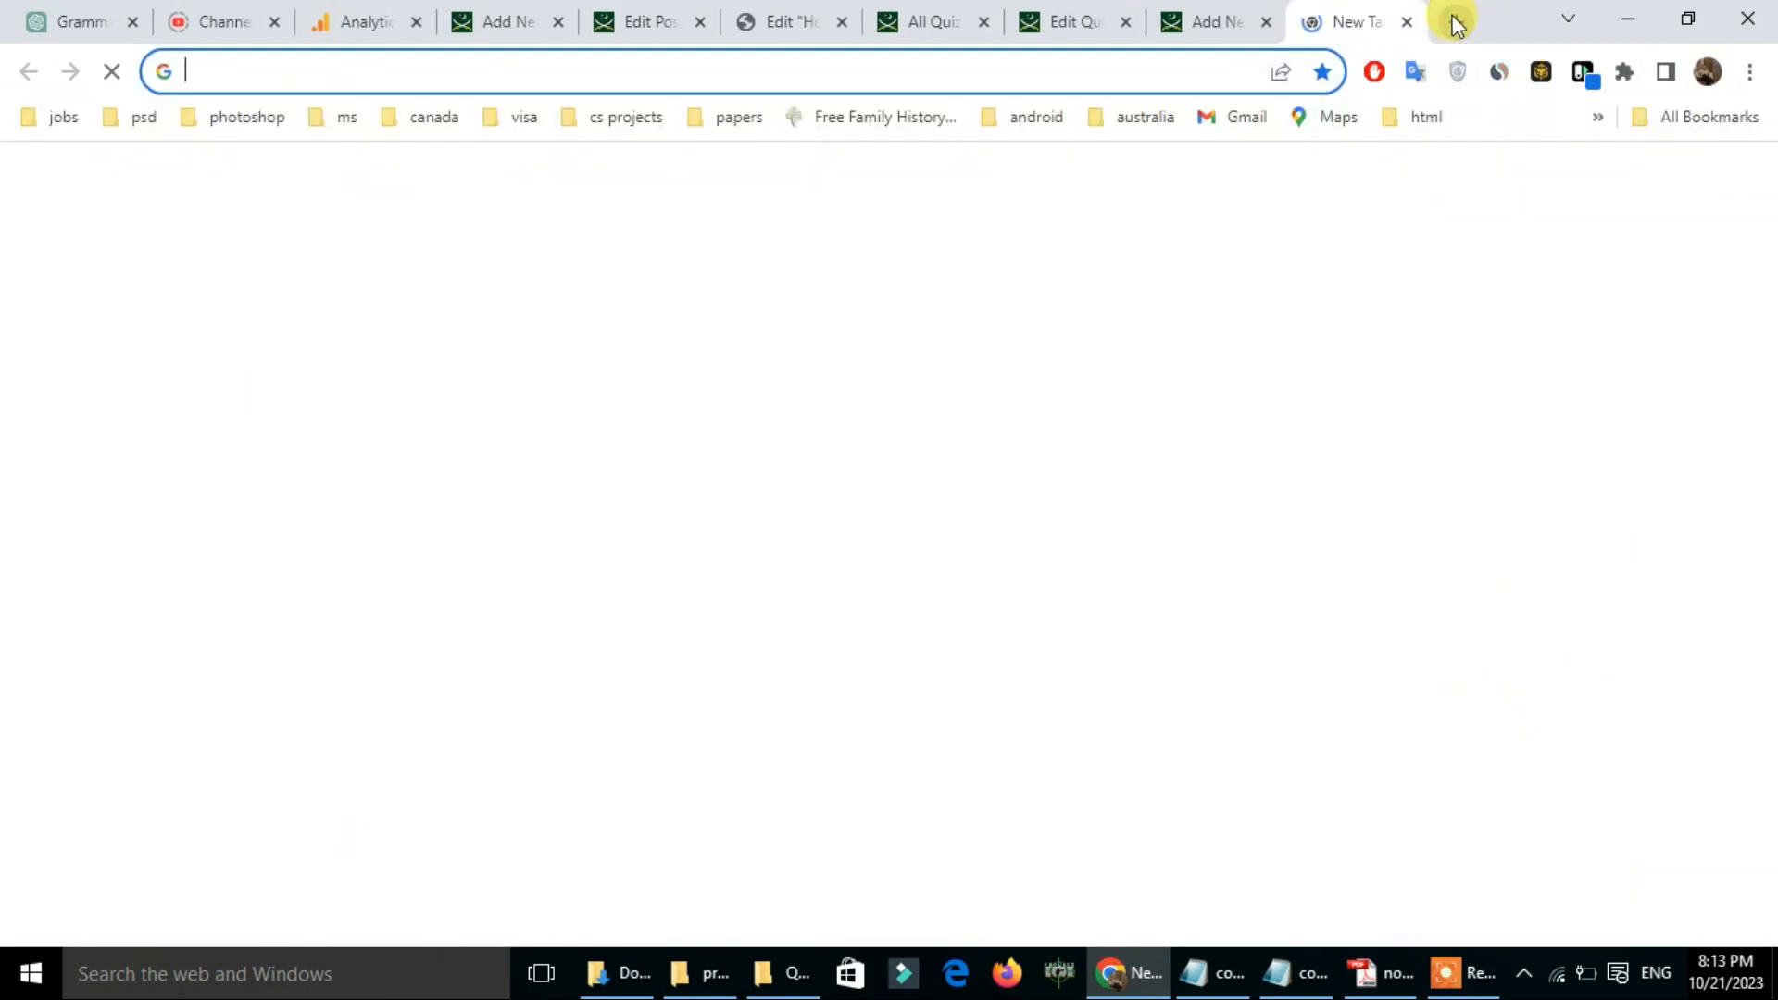
type("the")
key("Return")
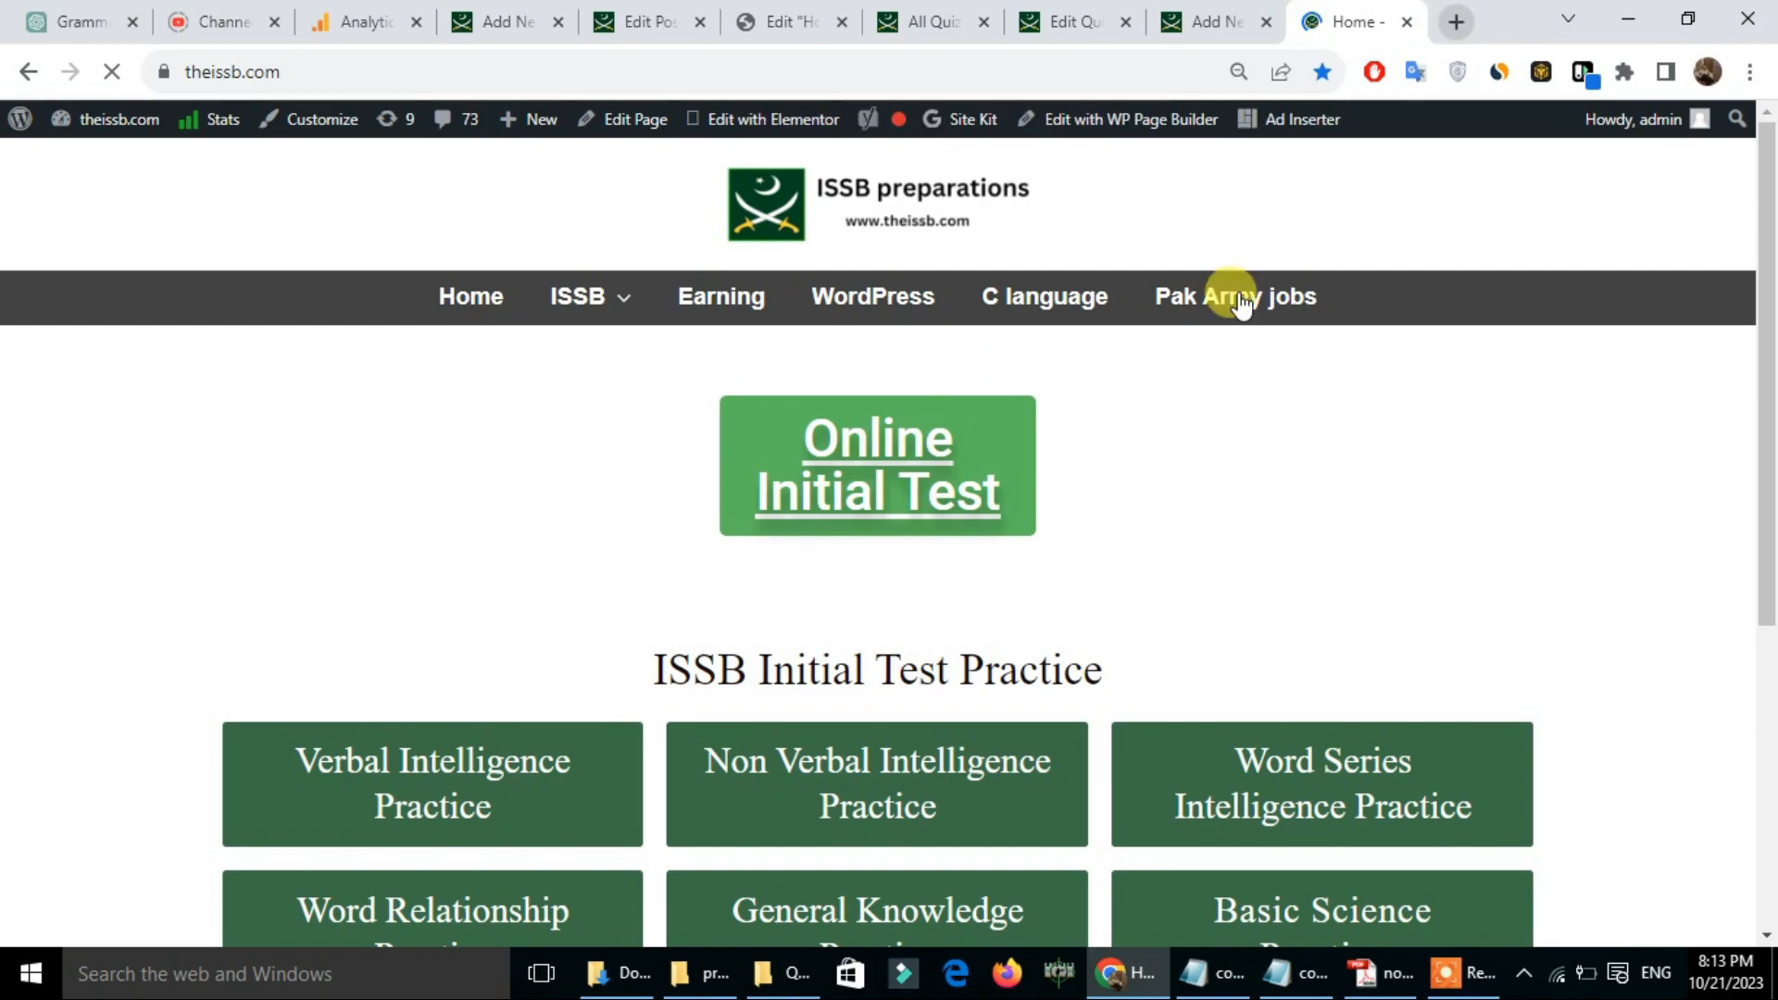
left_click(913, 478)
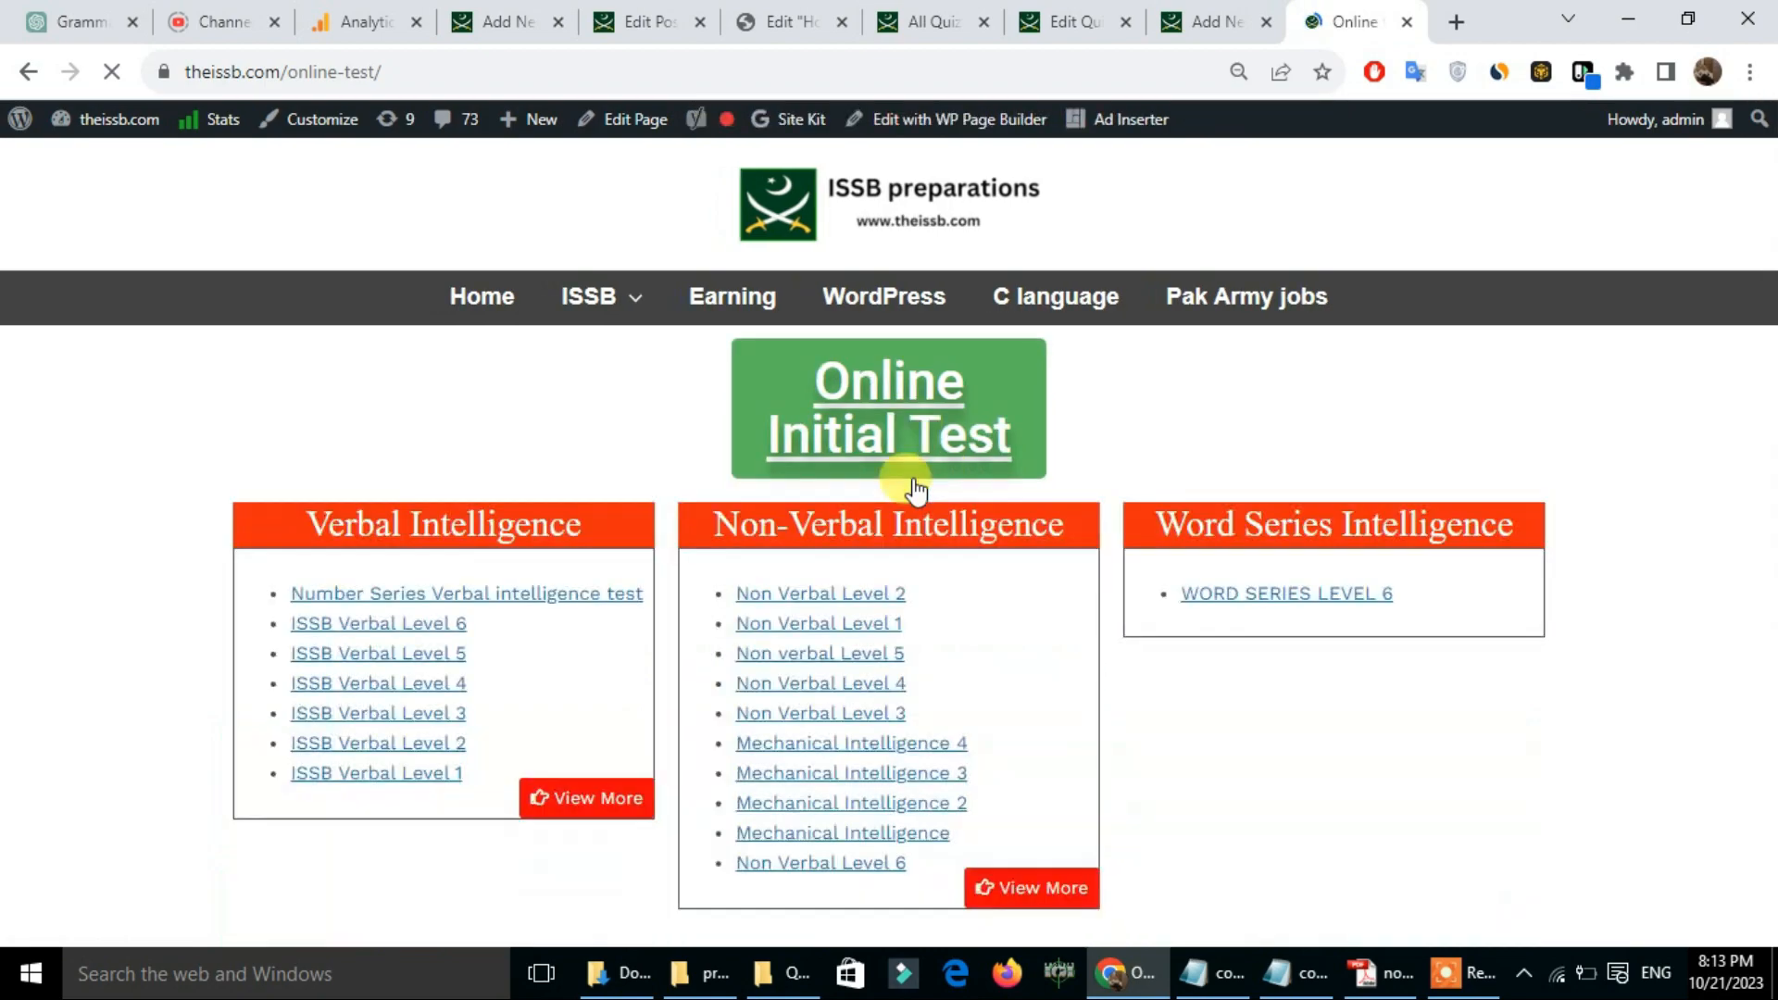
left_click_drag(1768, 241, 1769, 655)
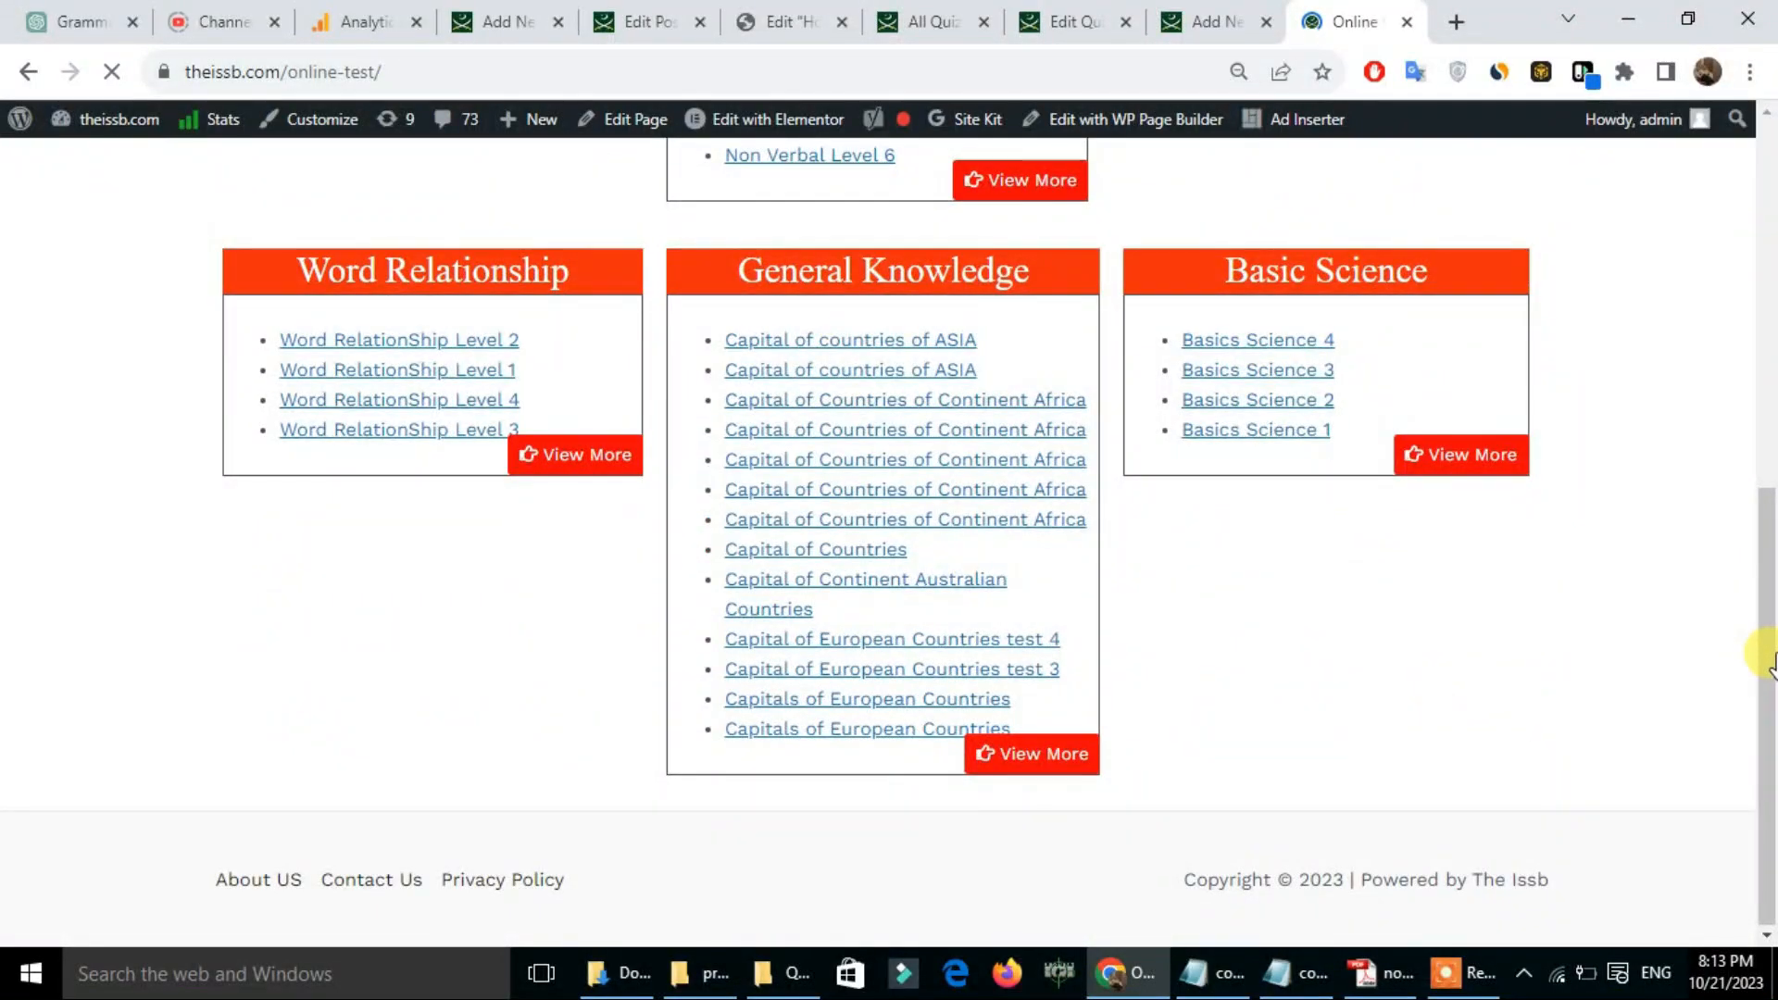
left_click(893, 640)
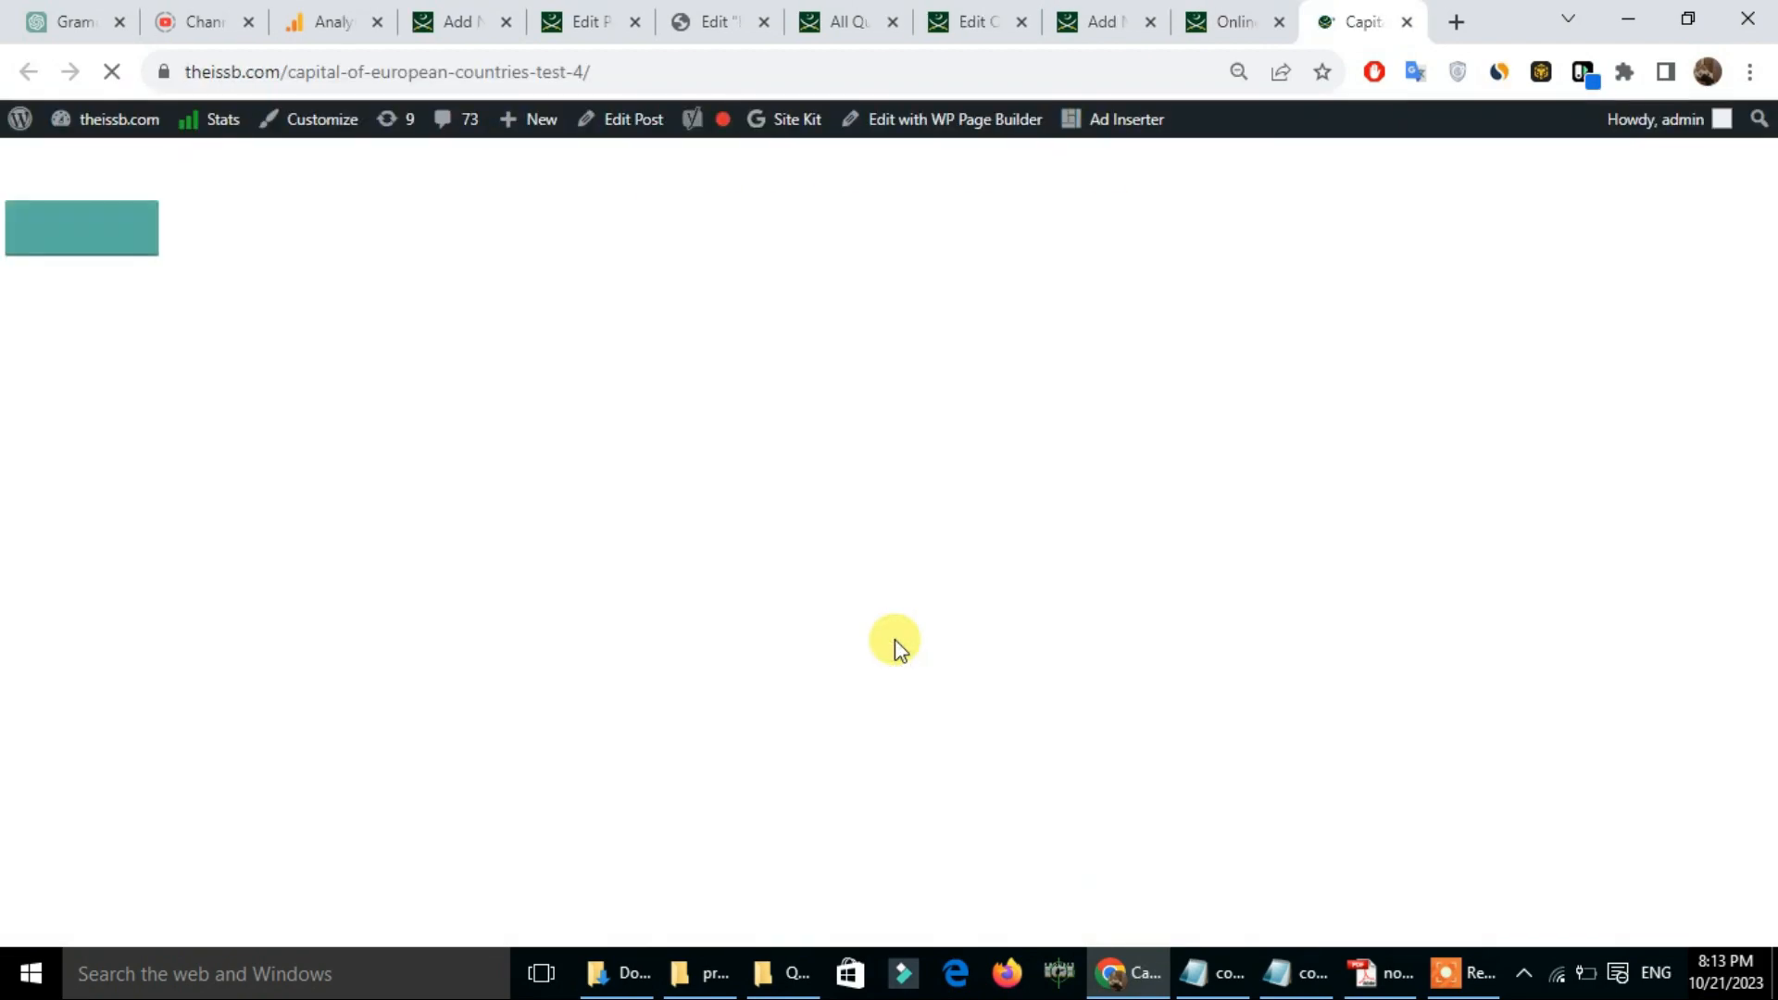
Step: Answer the test's Russia question with Moscow, continue to the second question, and close the two test tabs
left_click(880, 421)
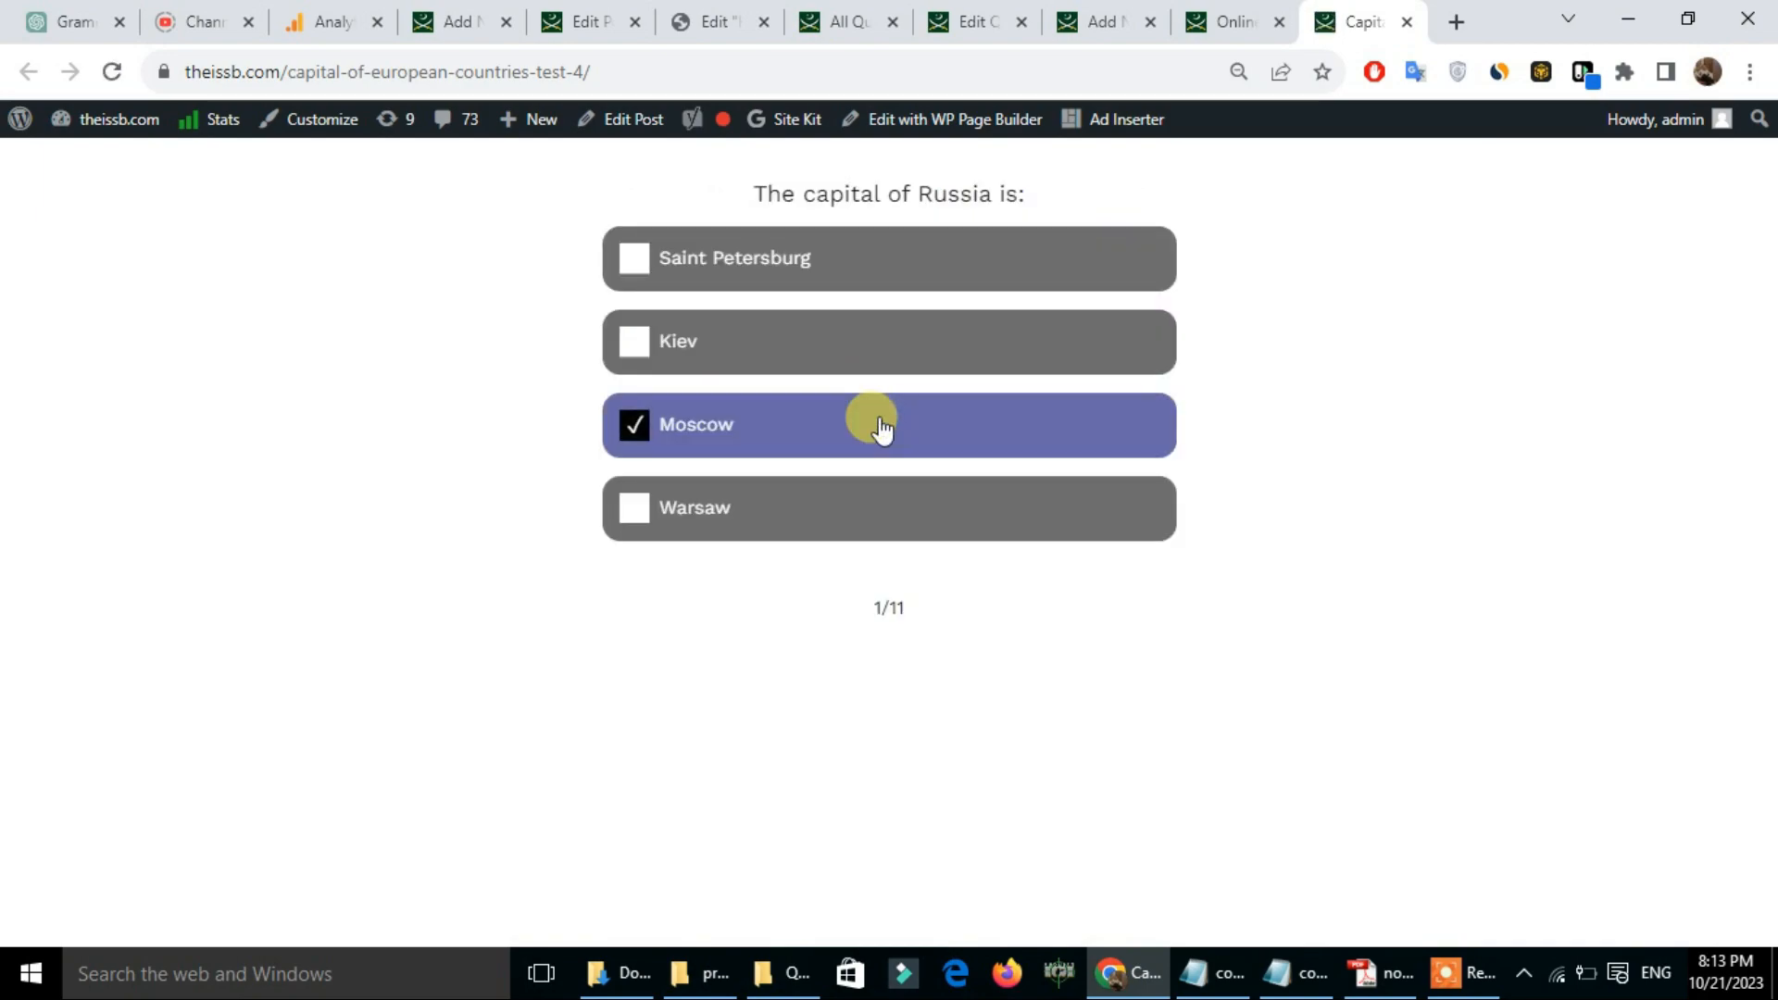
left_click(764, 427)
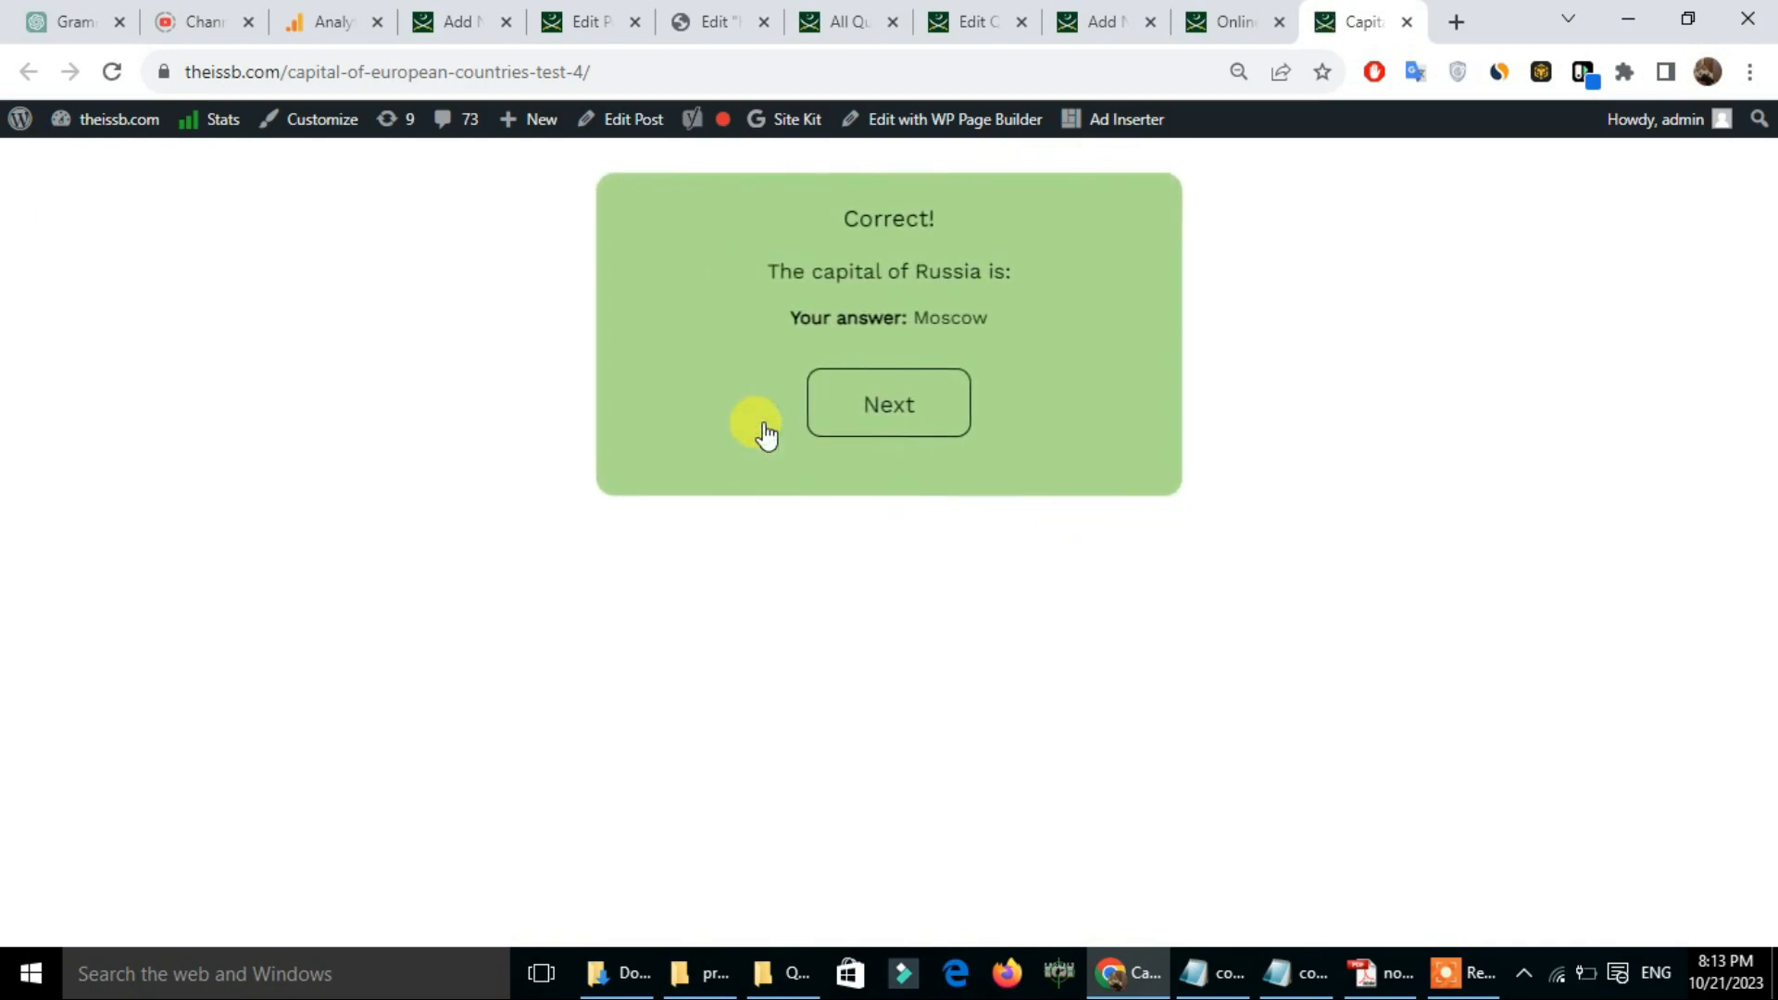
left_click(878, 394)
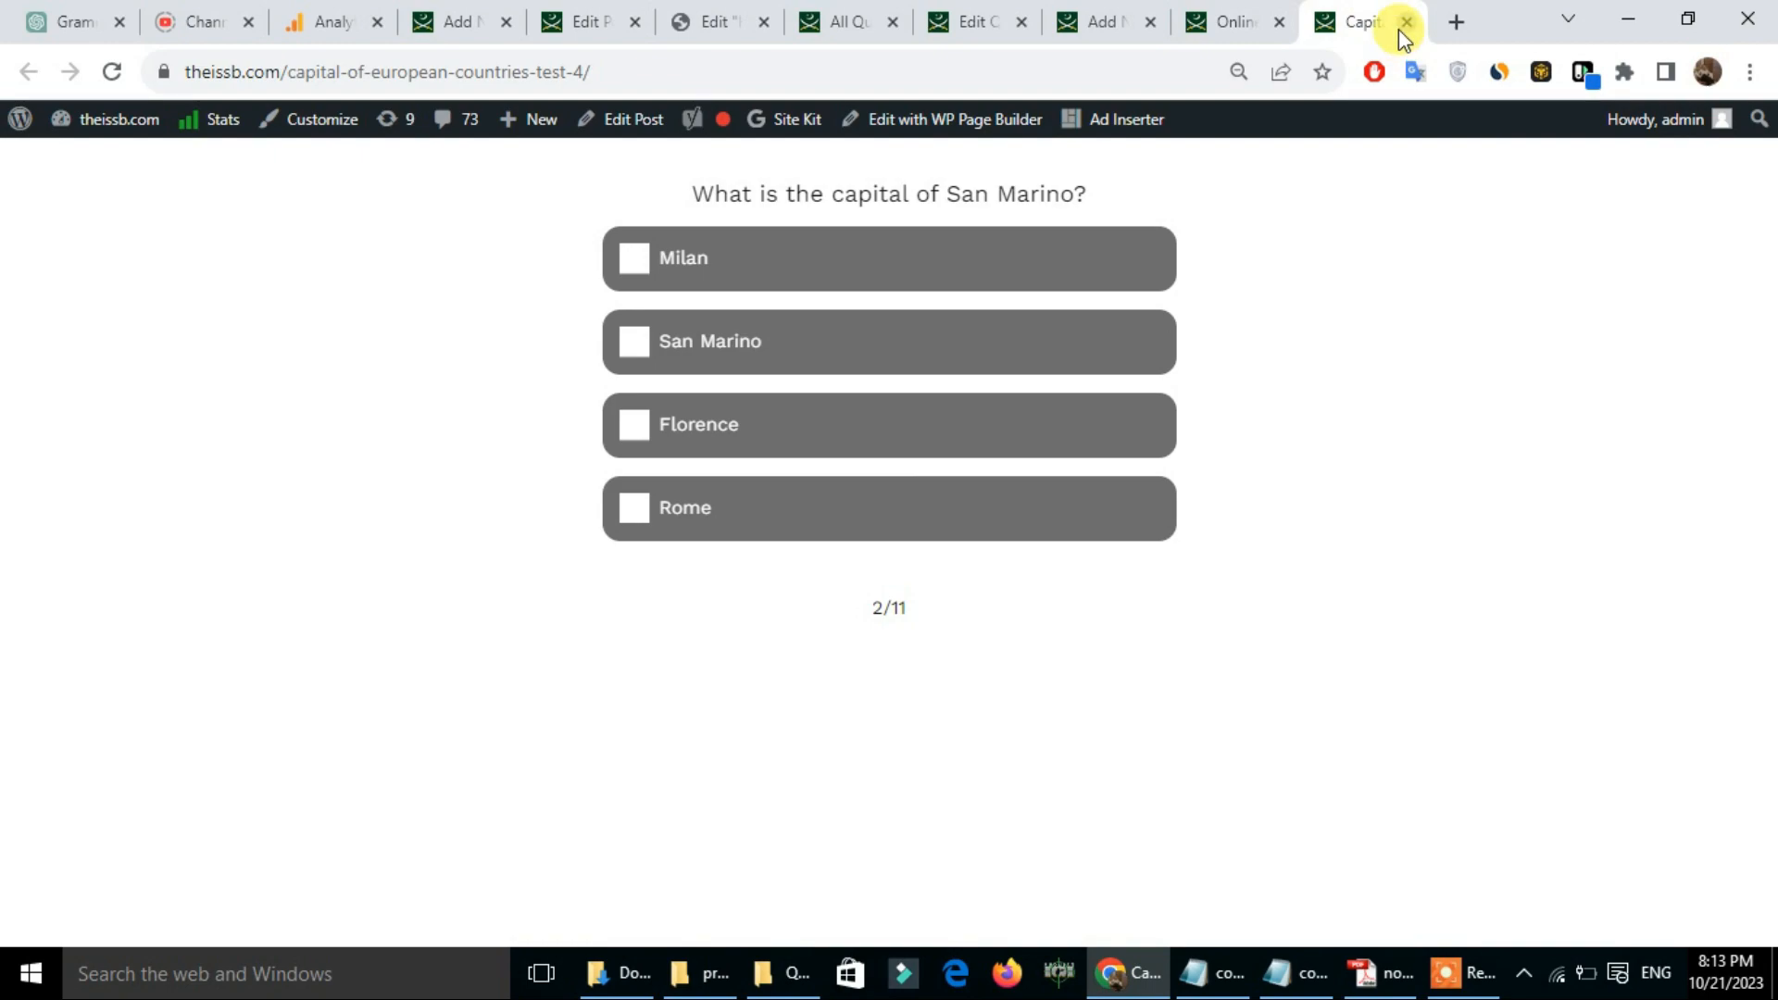
left_click(1400, 25)
left_click(1401, 26)
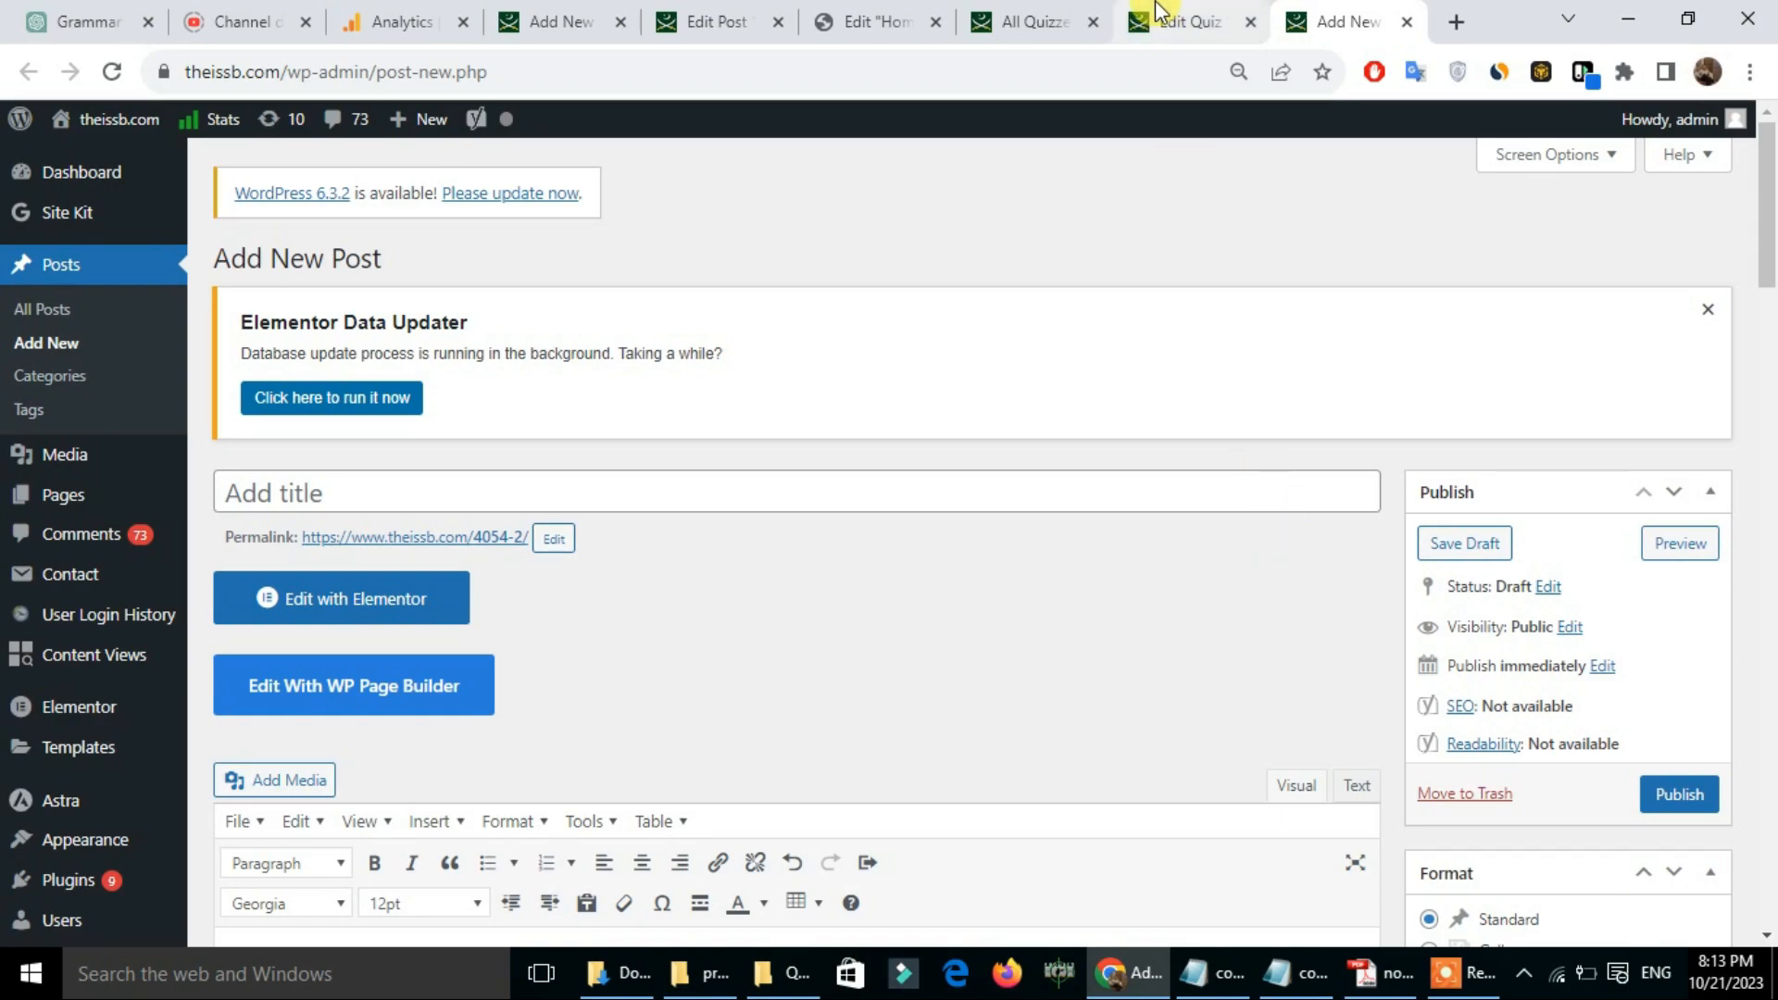
Step: Review the Questions section of the Australia quiz and return to the Quiz Cat list of all quizzes
left_click(1202, 22)
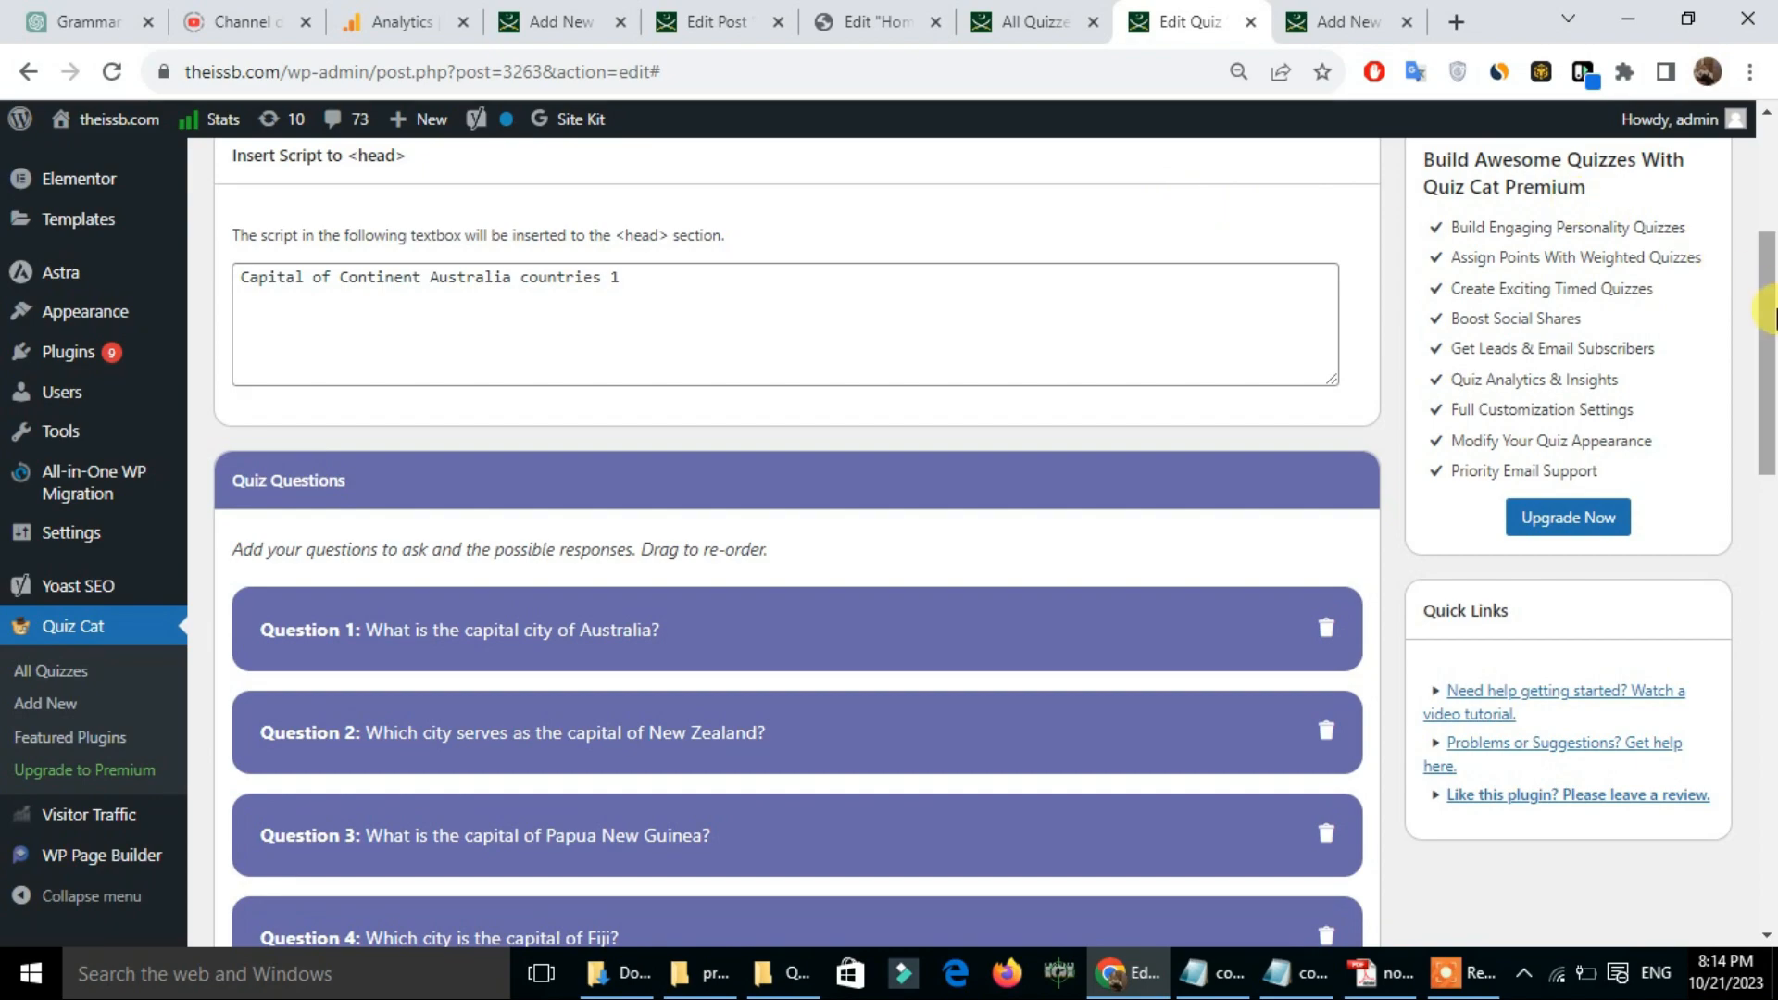
left_click_drag(1768, 332, 1771, 244)
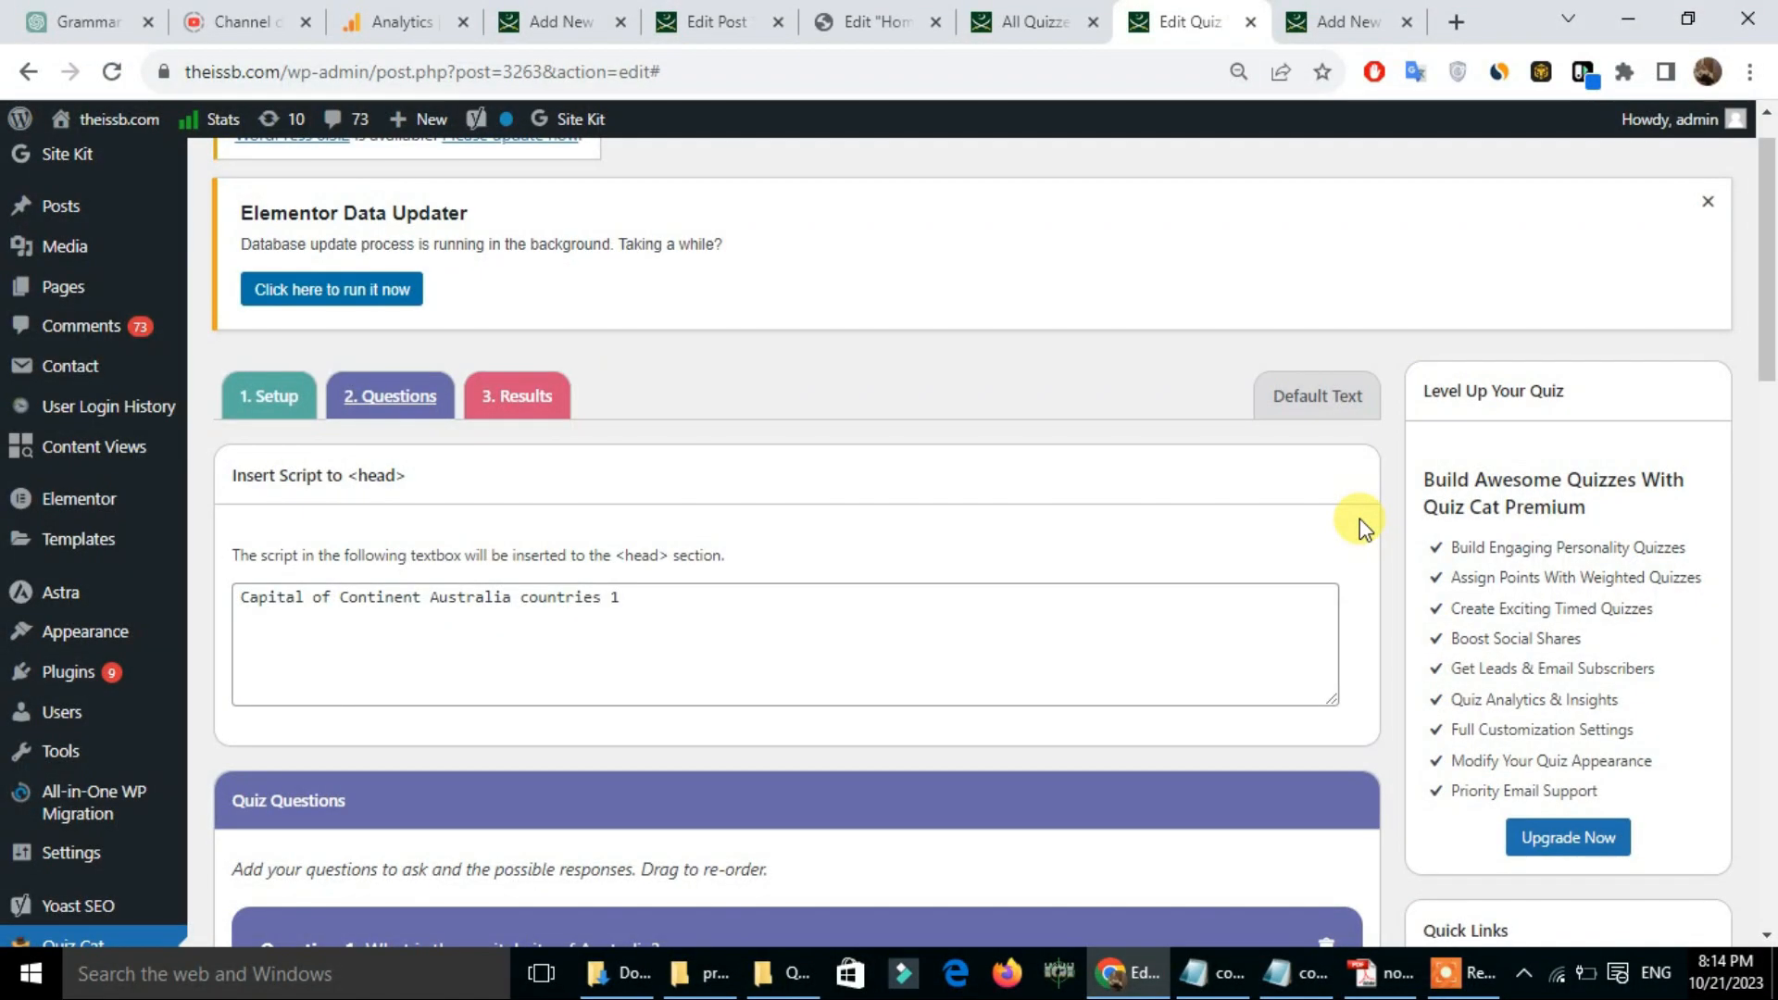
left_click(1035, 22)
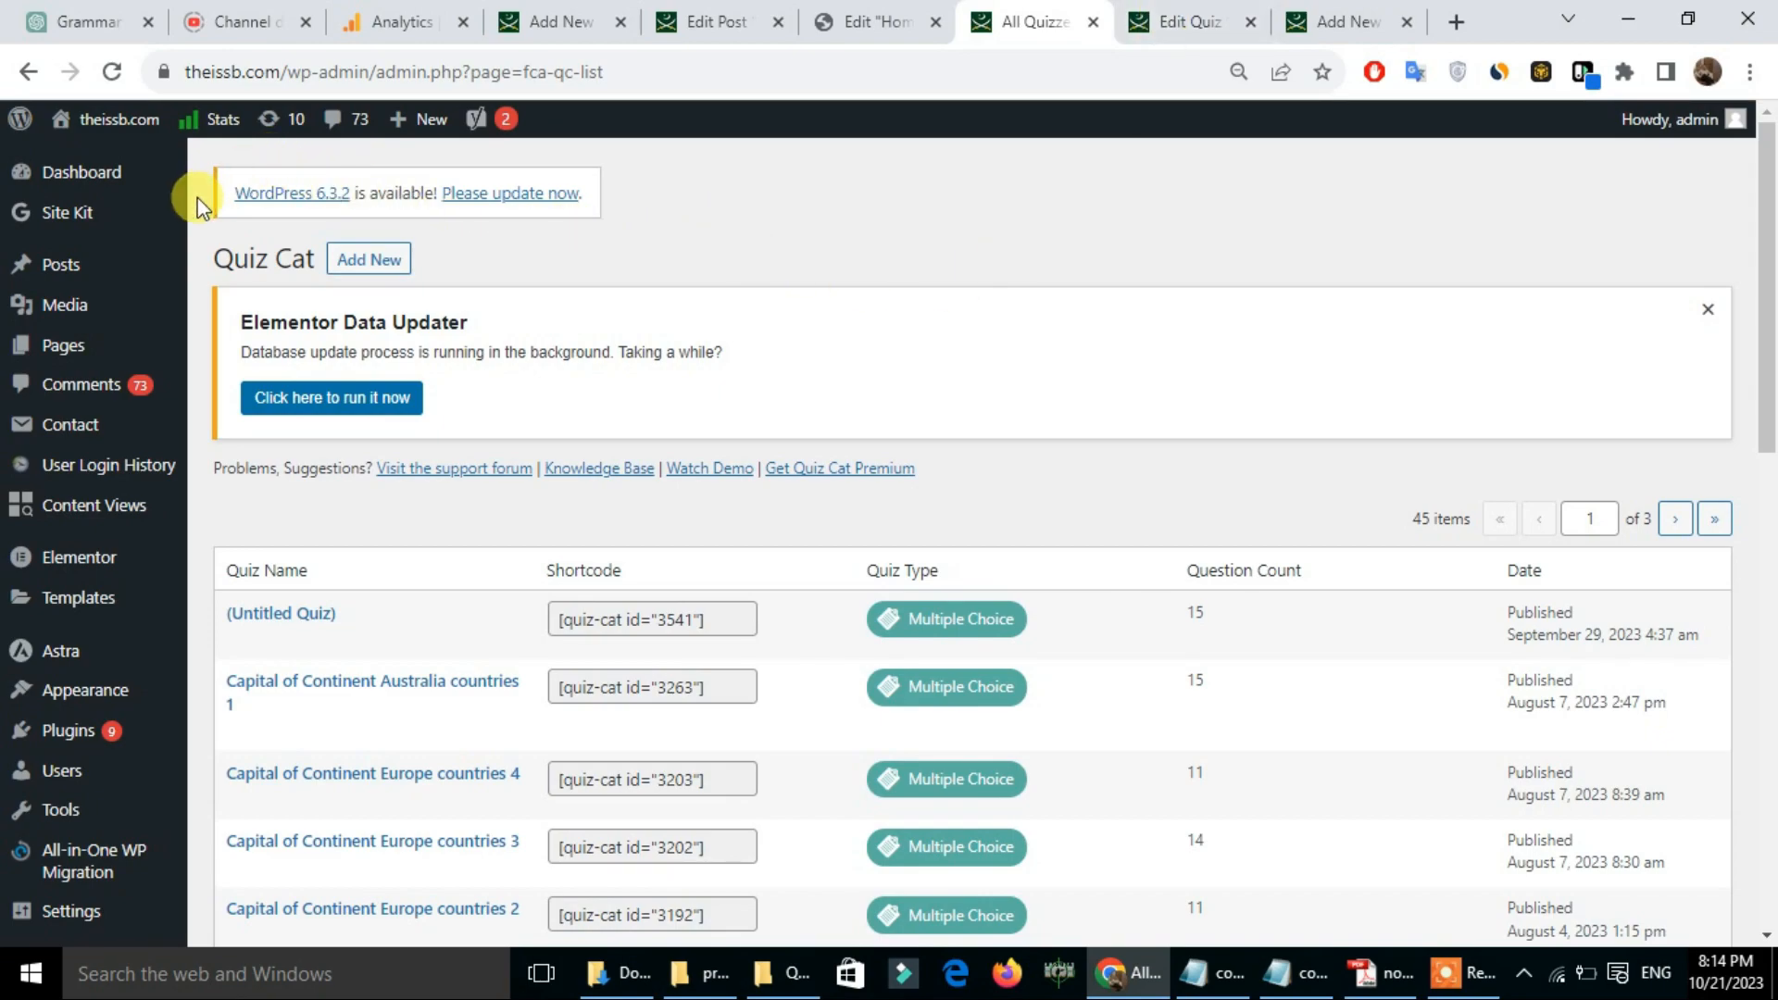
Step: Create a new post titled "capital of USA"
mouse_move(83, 157)
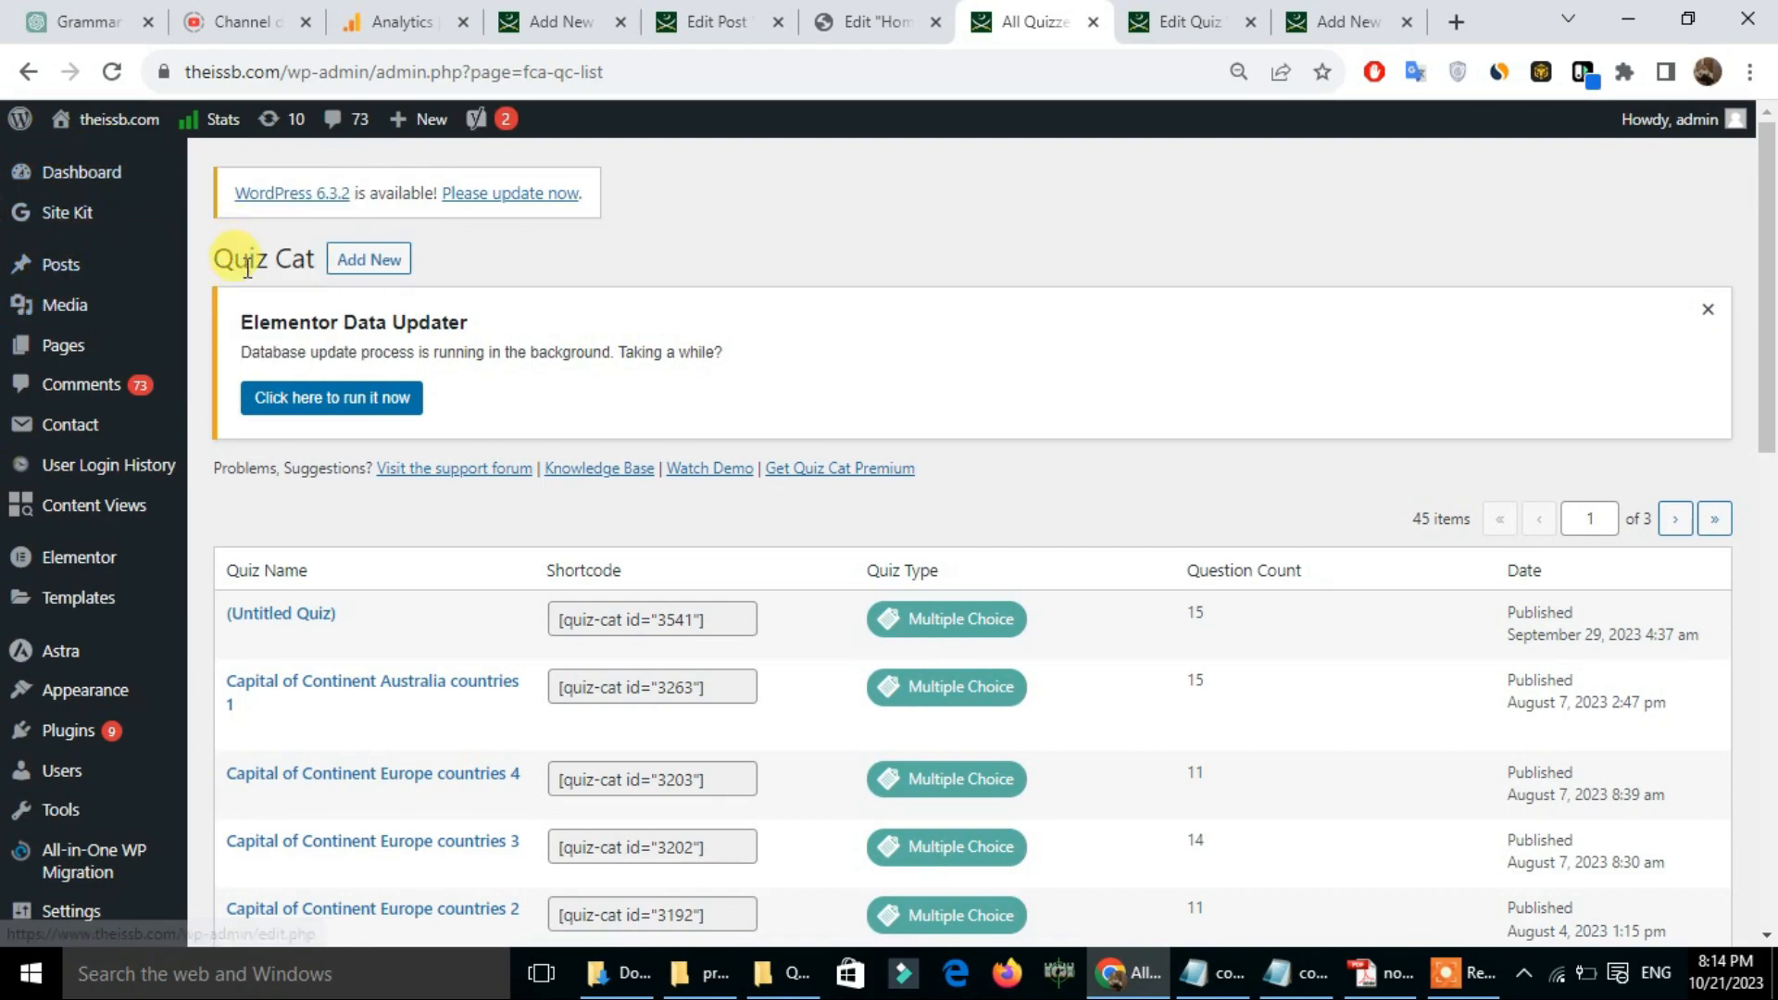
left_click(216, 302)
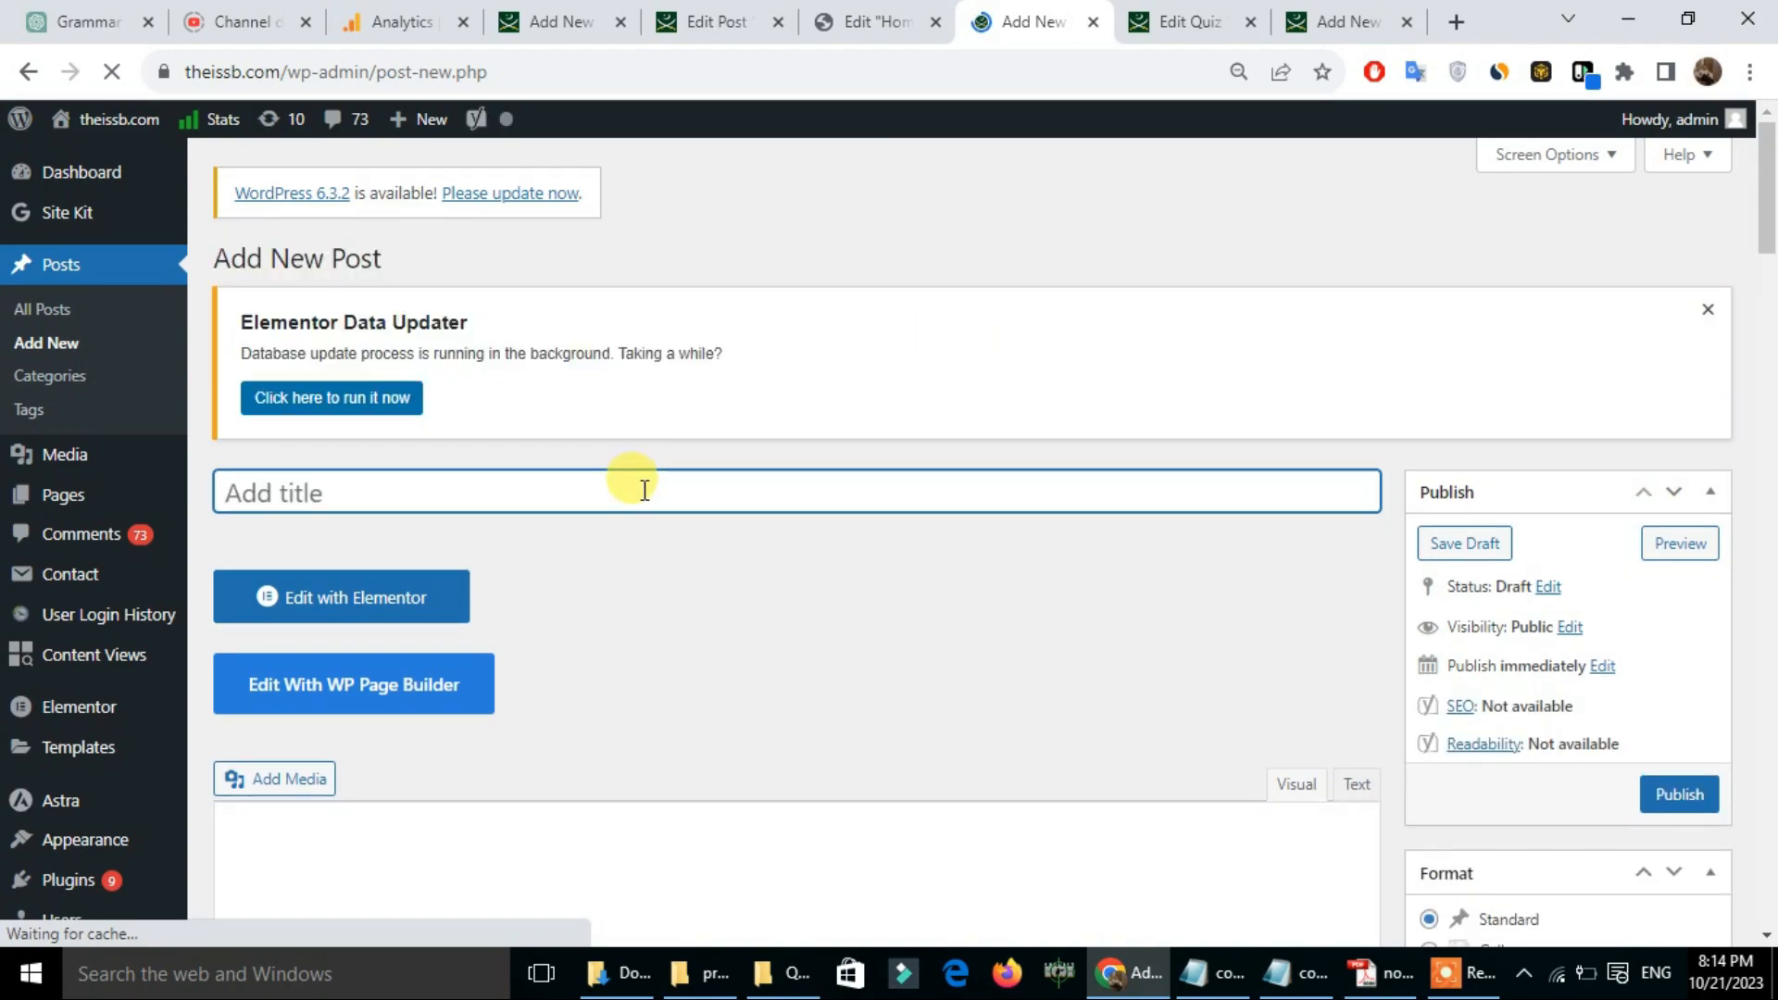
type("capital of USA")
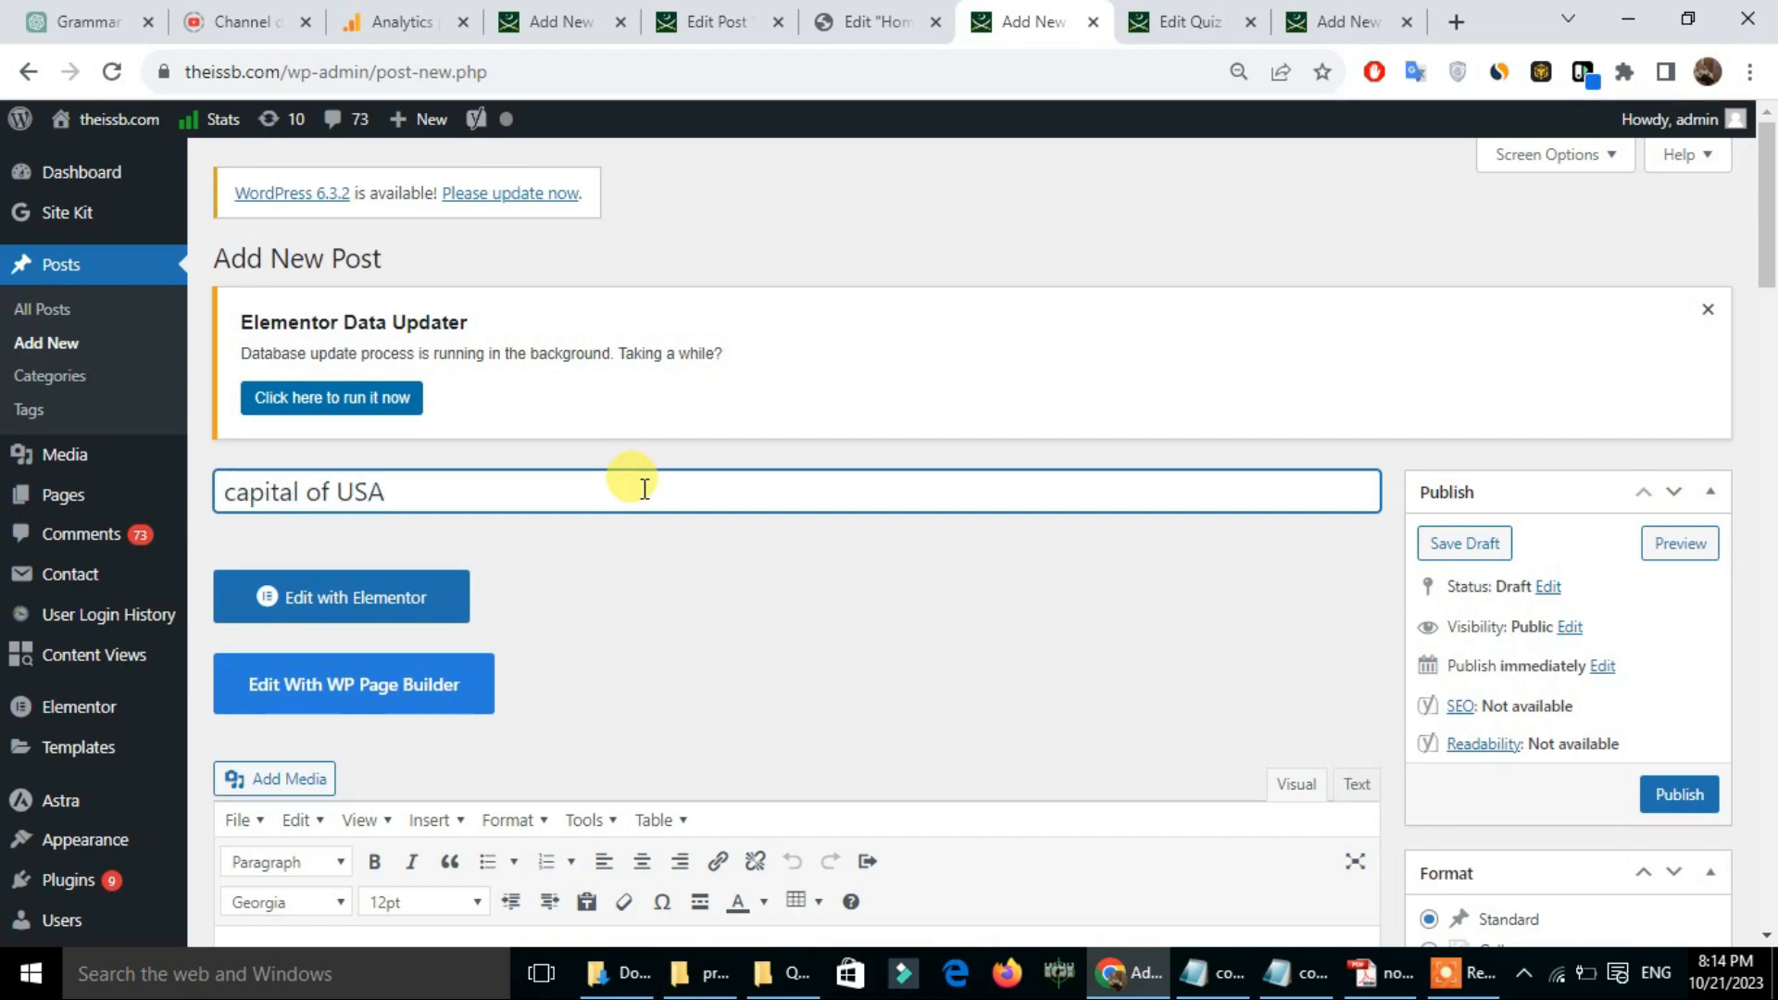
key("Tab")
Step: Write the question "what is the capital of USA" in the post body and start a numbered list with Washington
left_click_drag(1772, 196, 1772, 277)
left_click(364, 559)
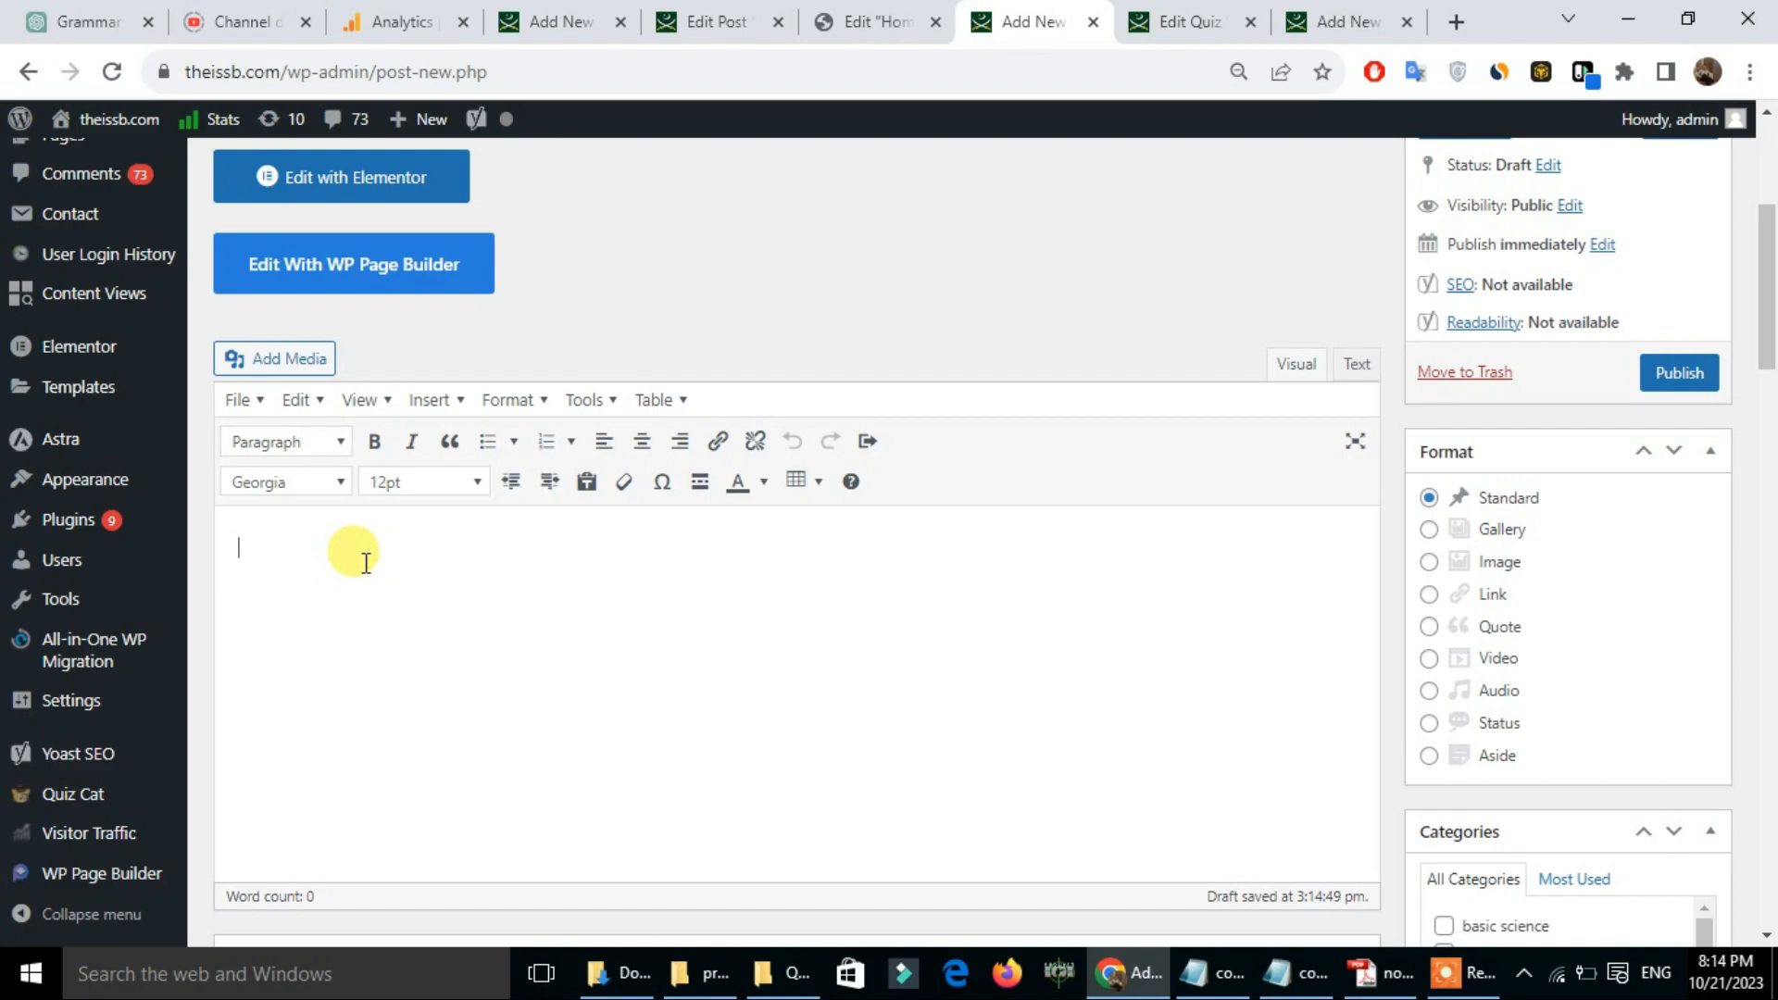
type("what is the capital of USA ")
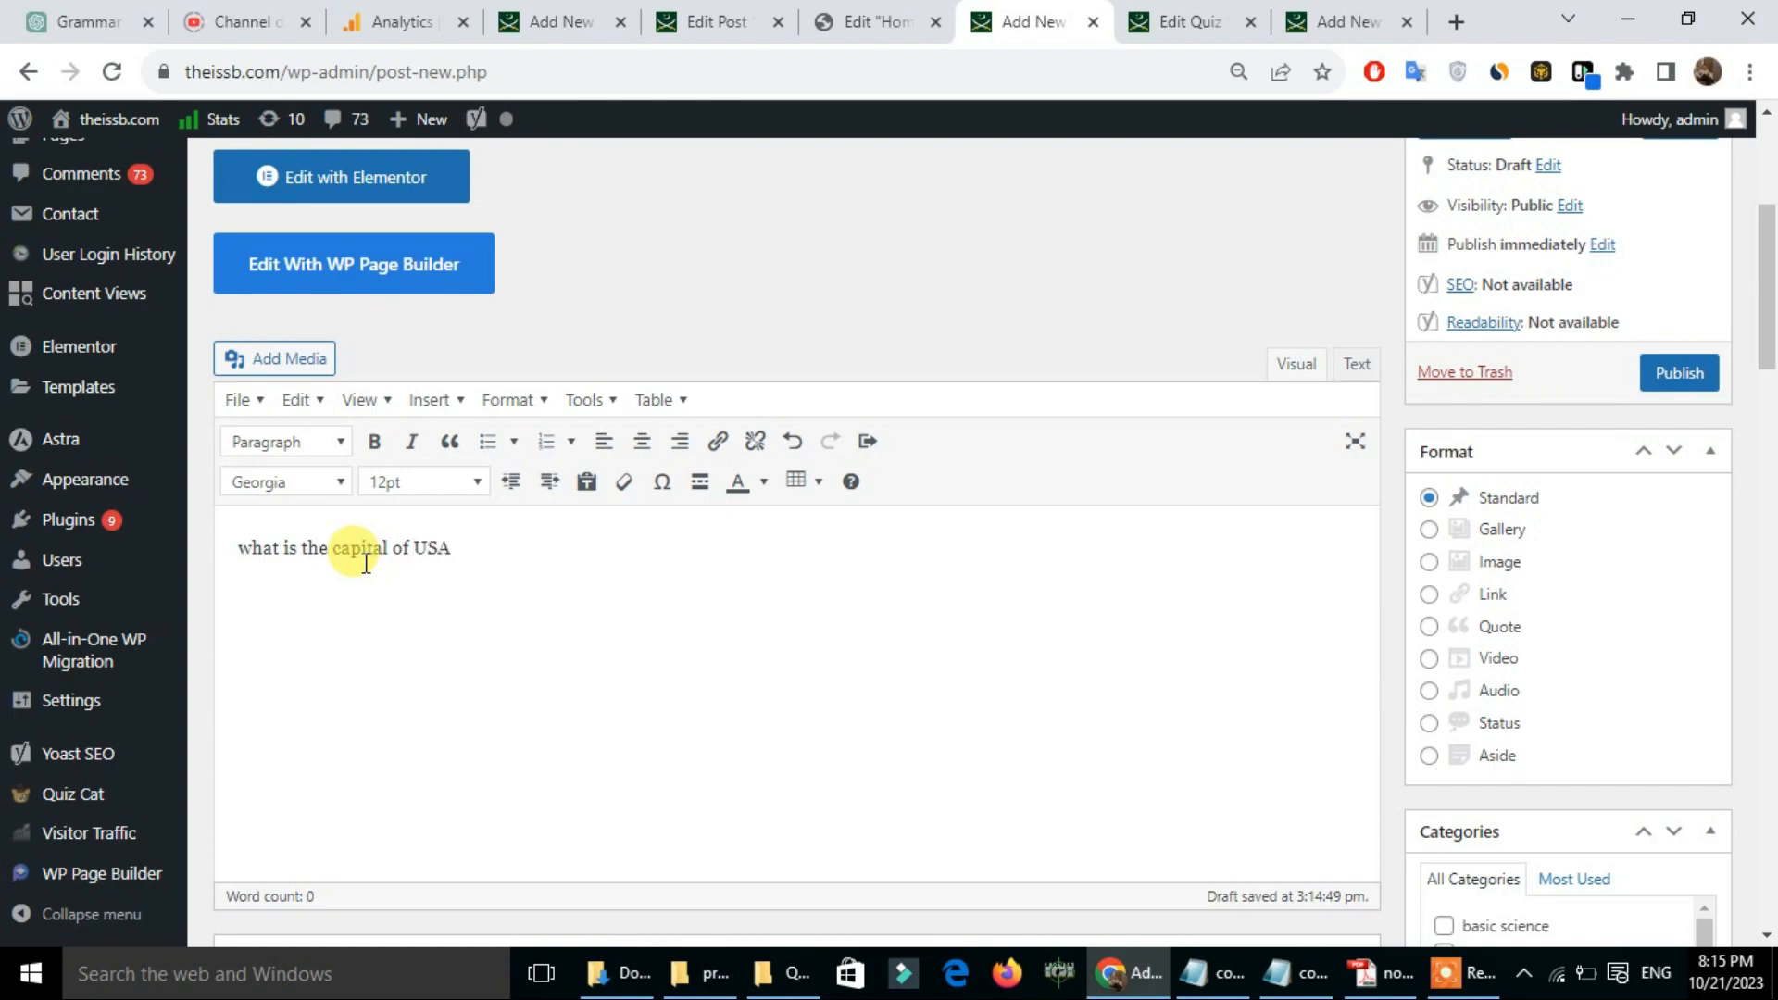
type("1. Washington")
key("Return")
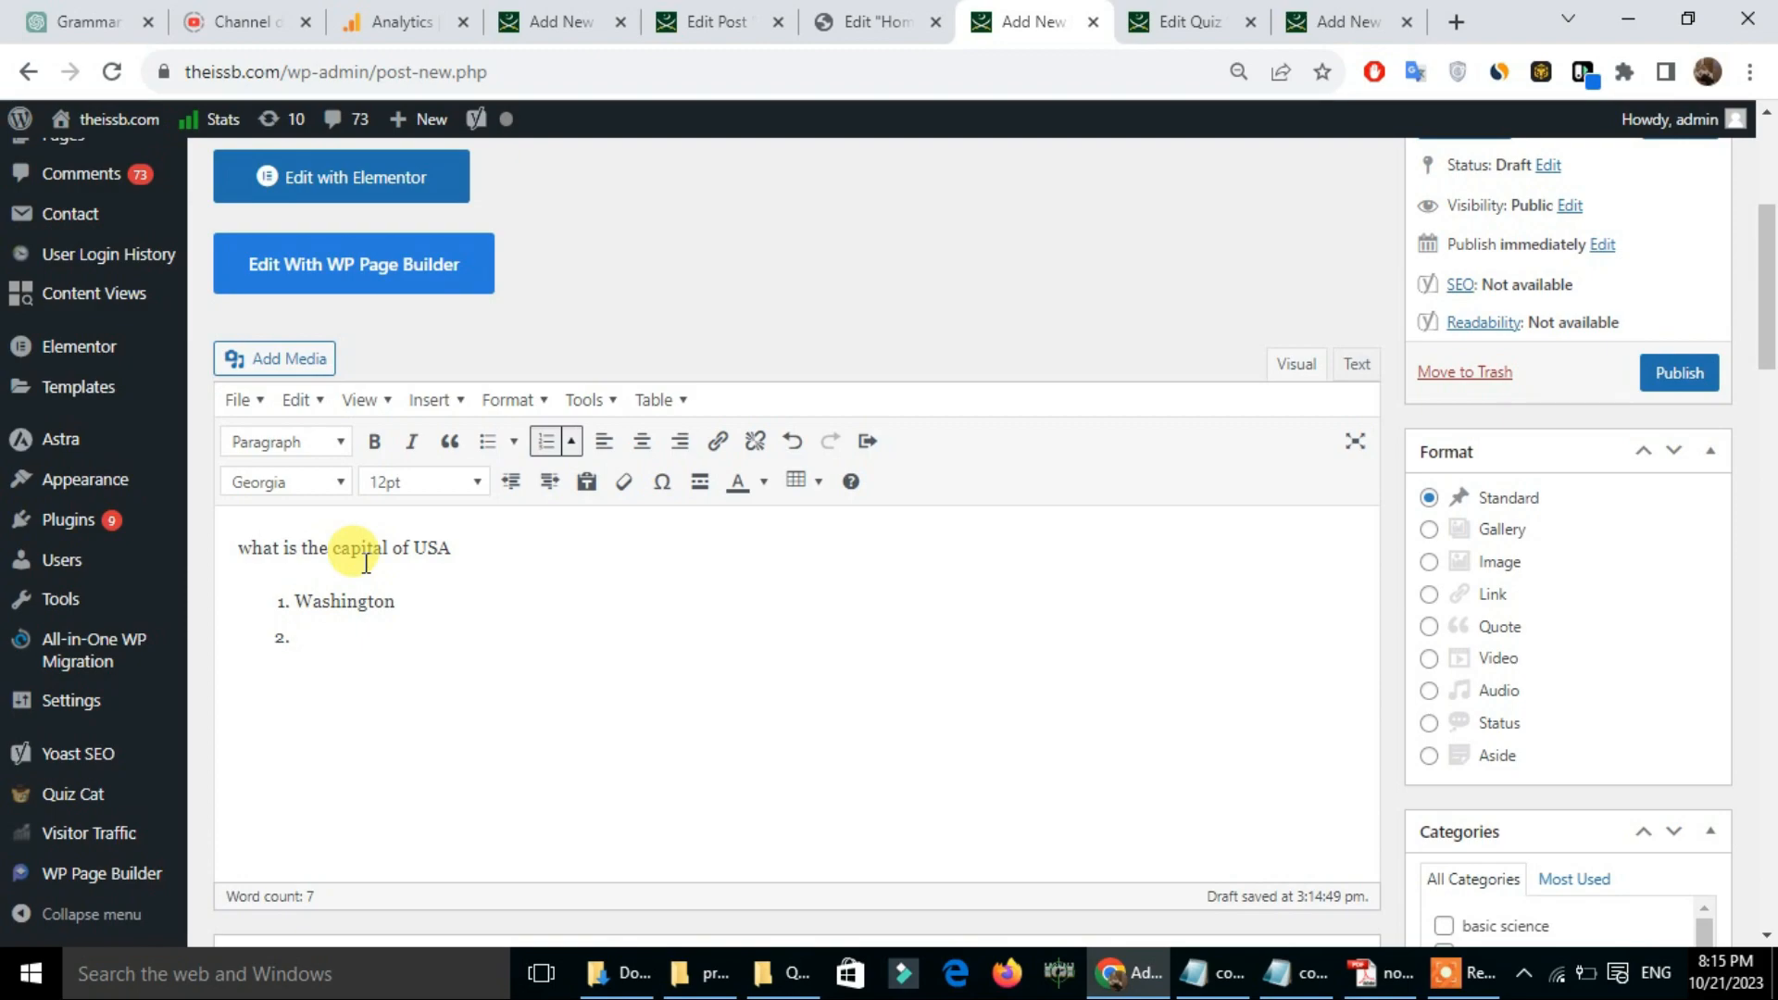
Step: Add Ny, California and NewJersey as list options 2 to 4, and end the list with an empty line below it
type("Ny")
key("Return")
type("California")
key("Return")
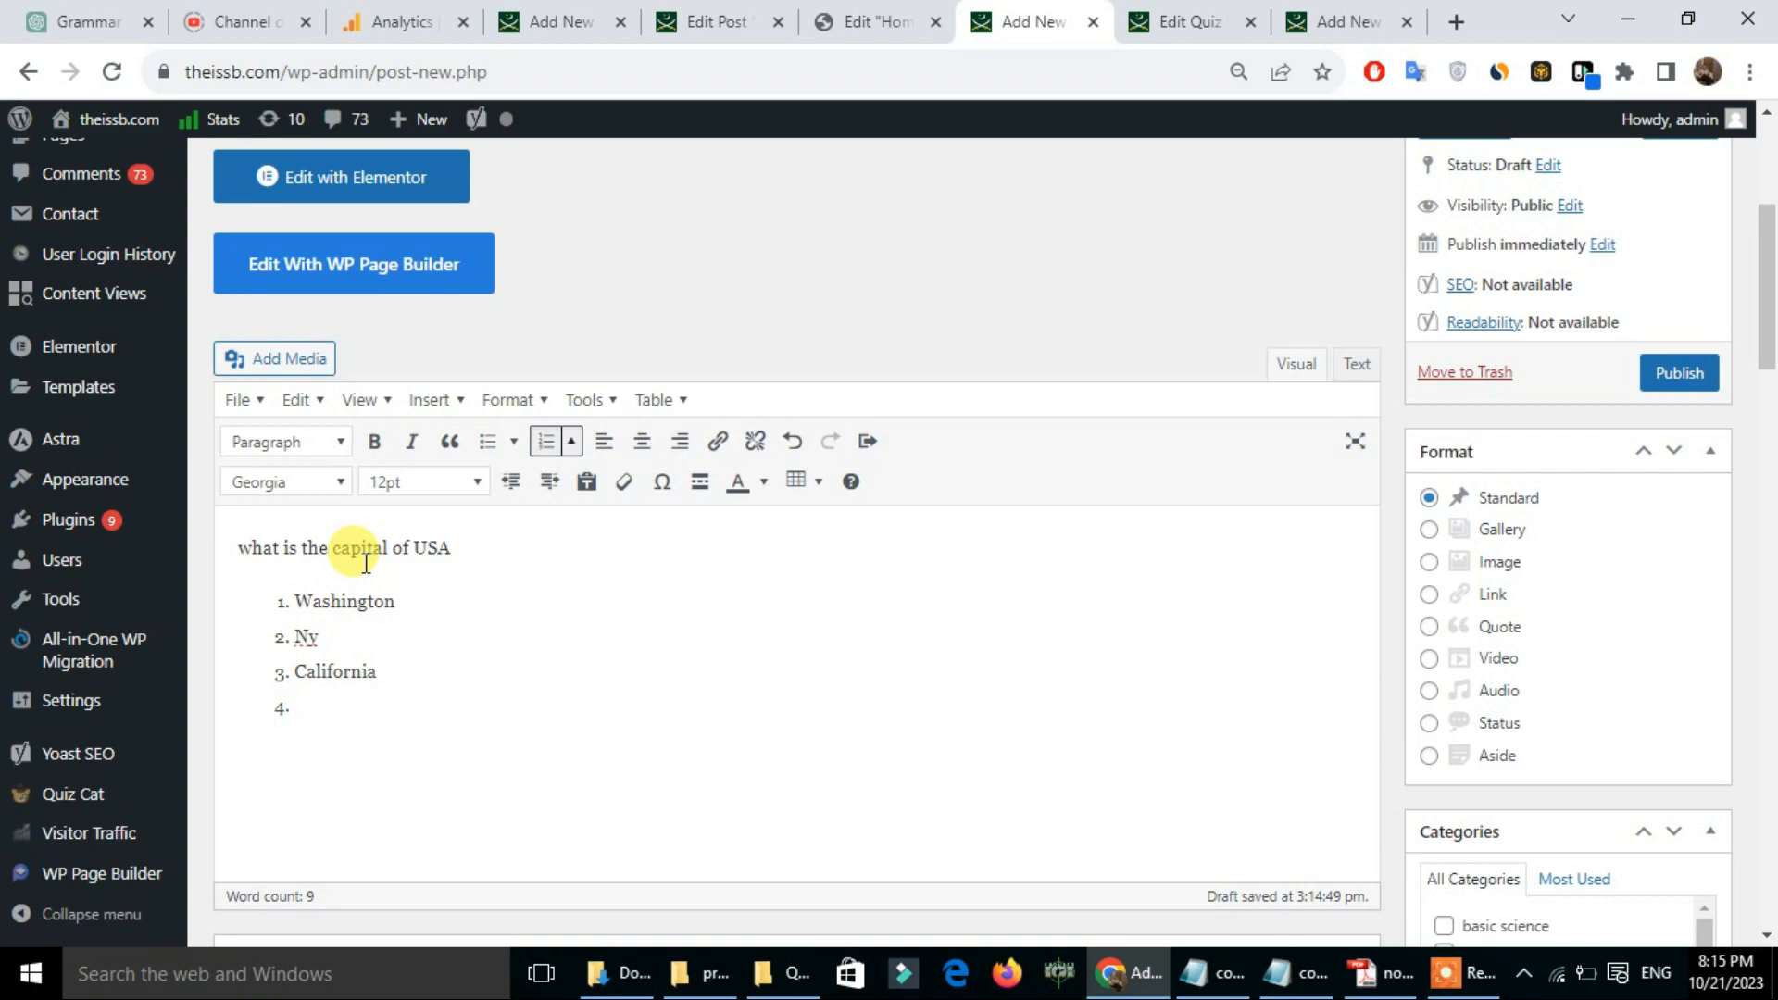
type("NewJersey7")
key("Return")
key("BackSpace")
key("Return")
key("Return")
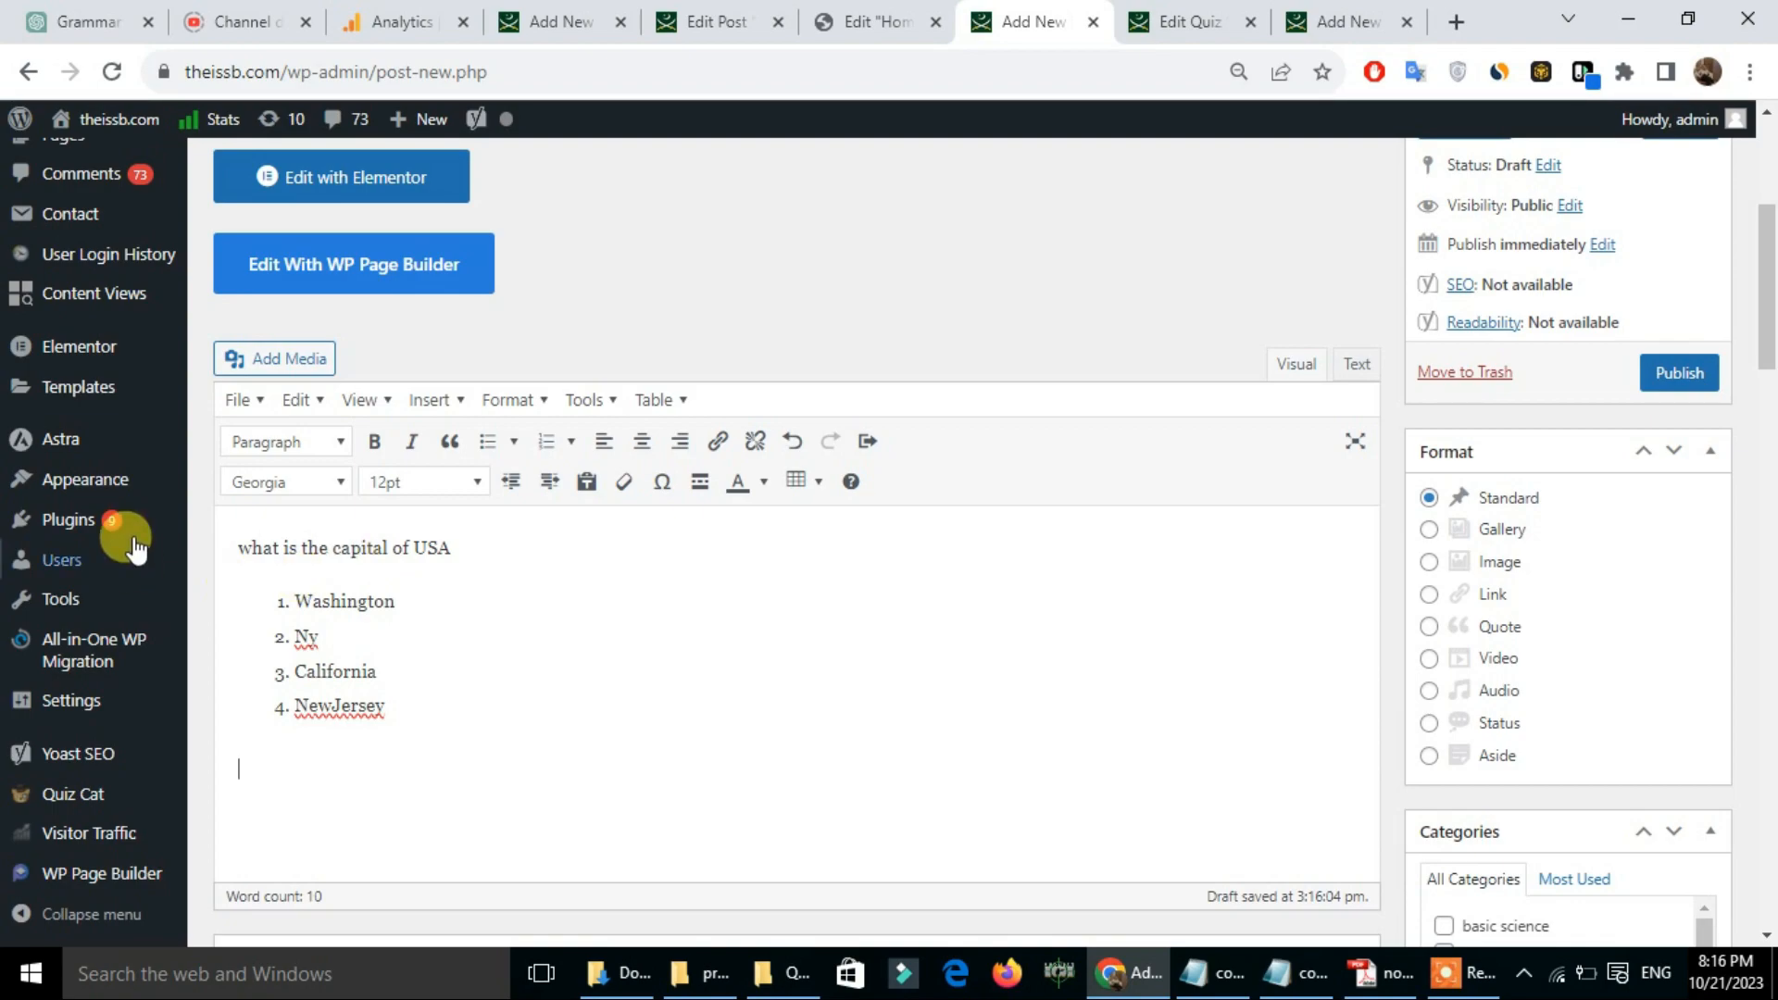
Step: Open the plugin installation page in a separate tab and search for "collapse o matic"
left_click(76, 526)
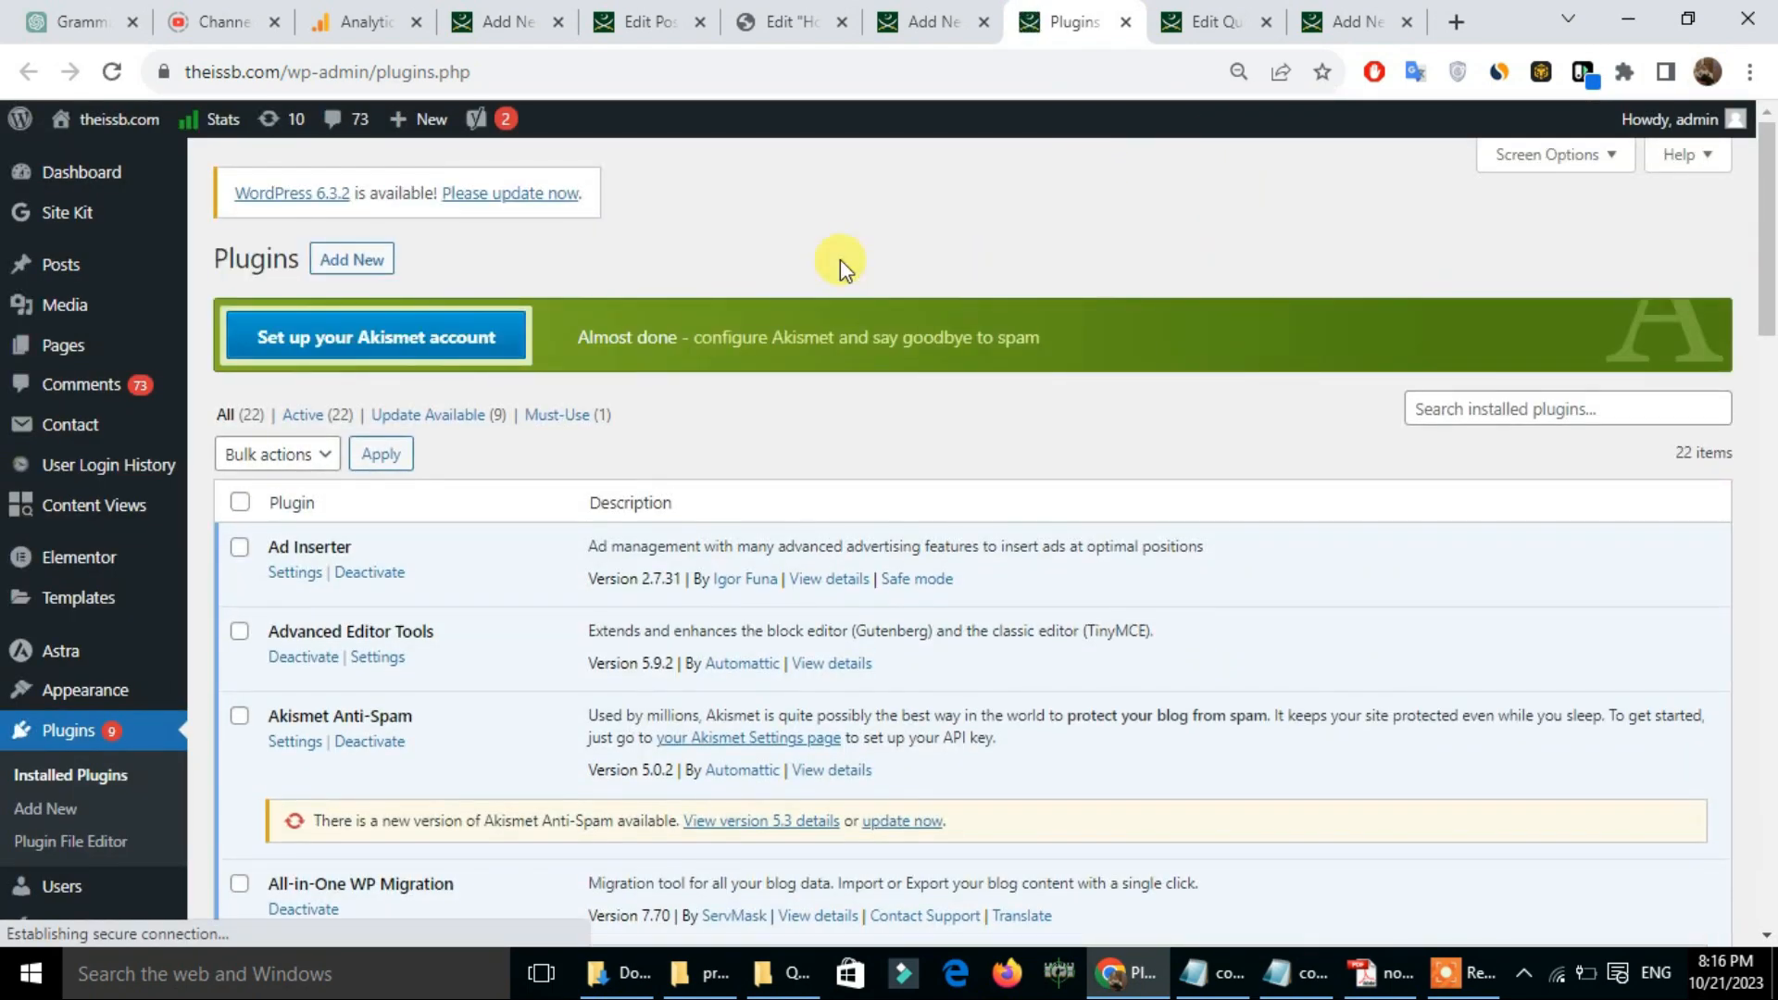
left_click(377, 271)
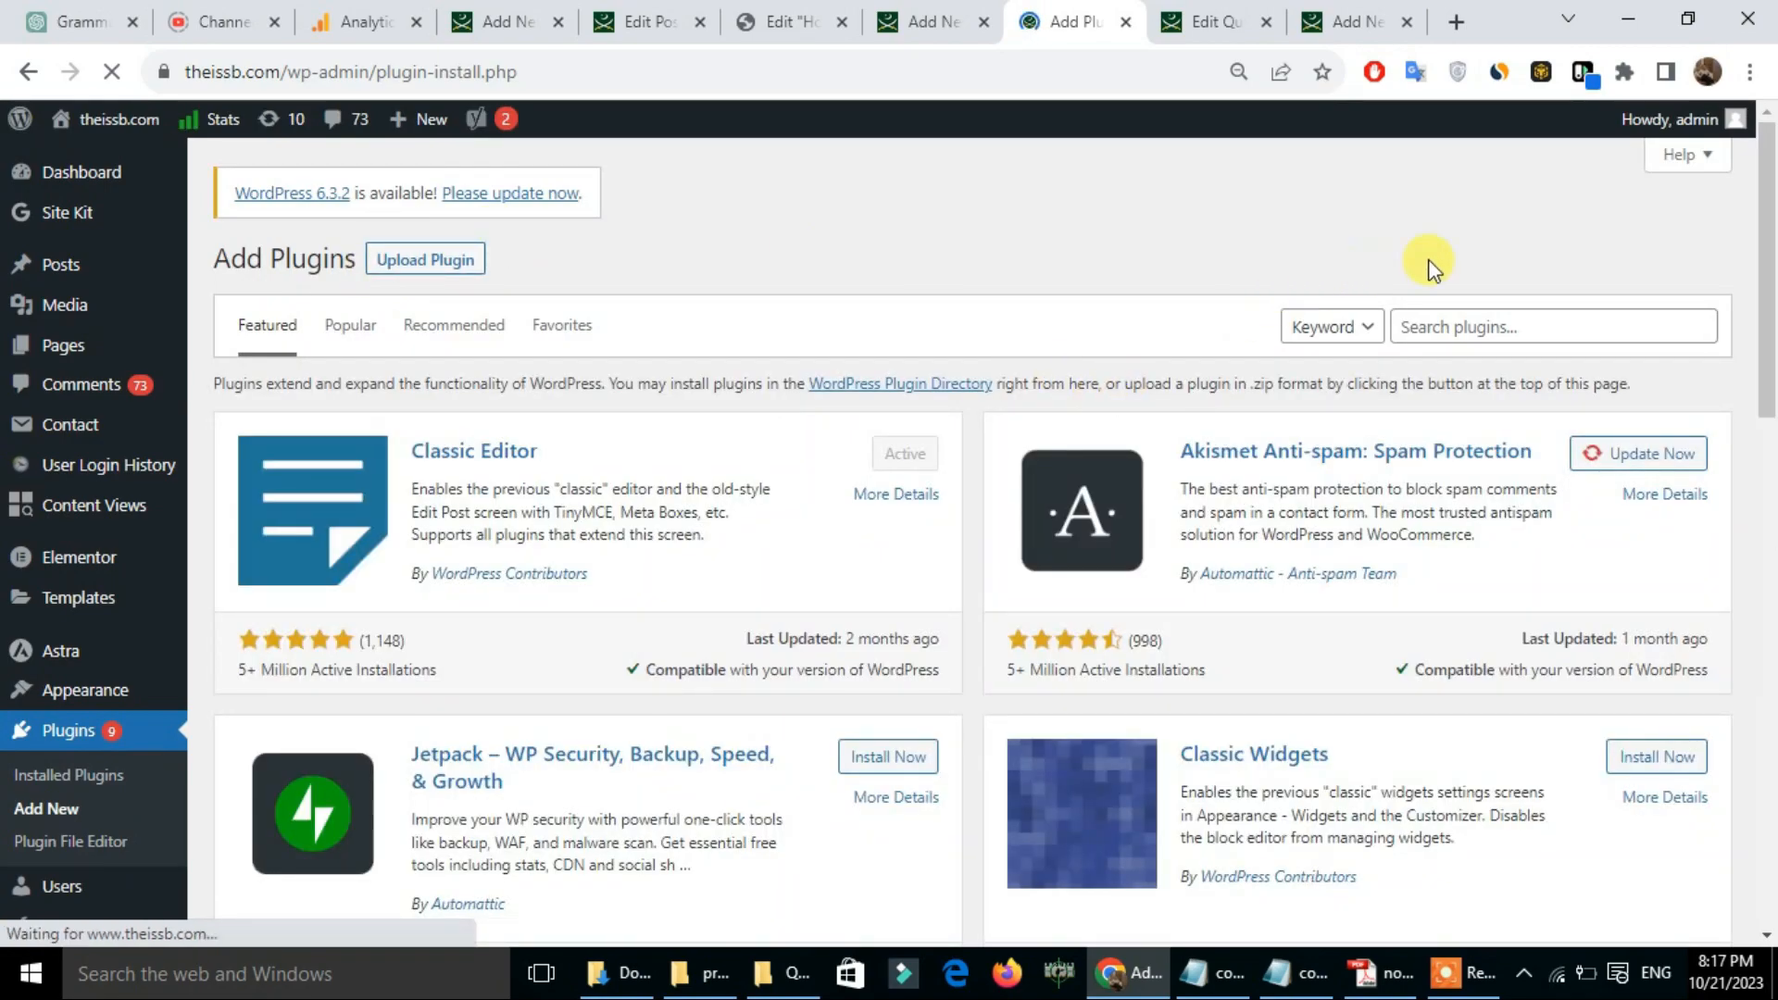
left_click(1505, 338)
type("co")
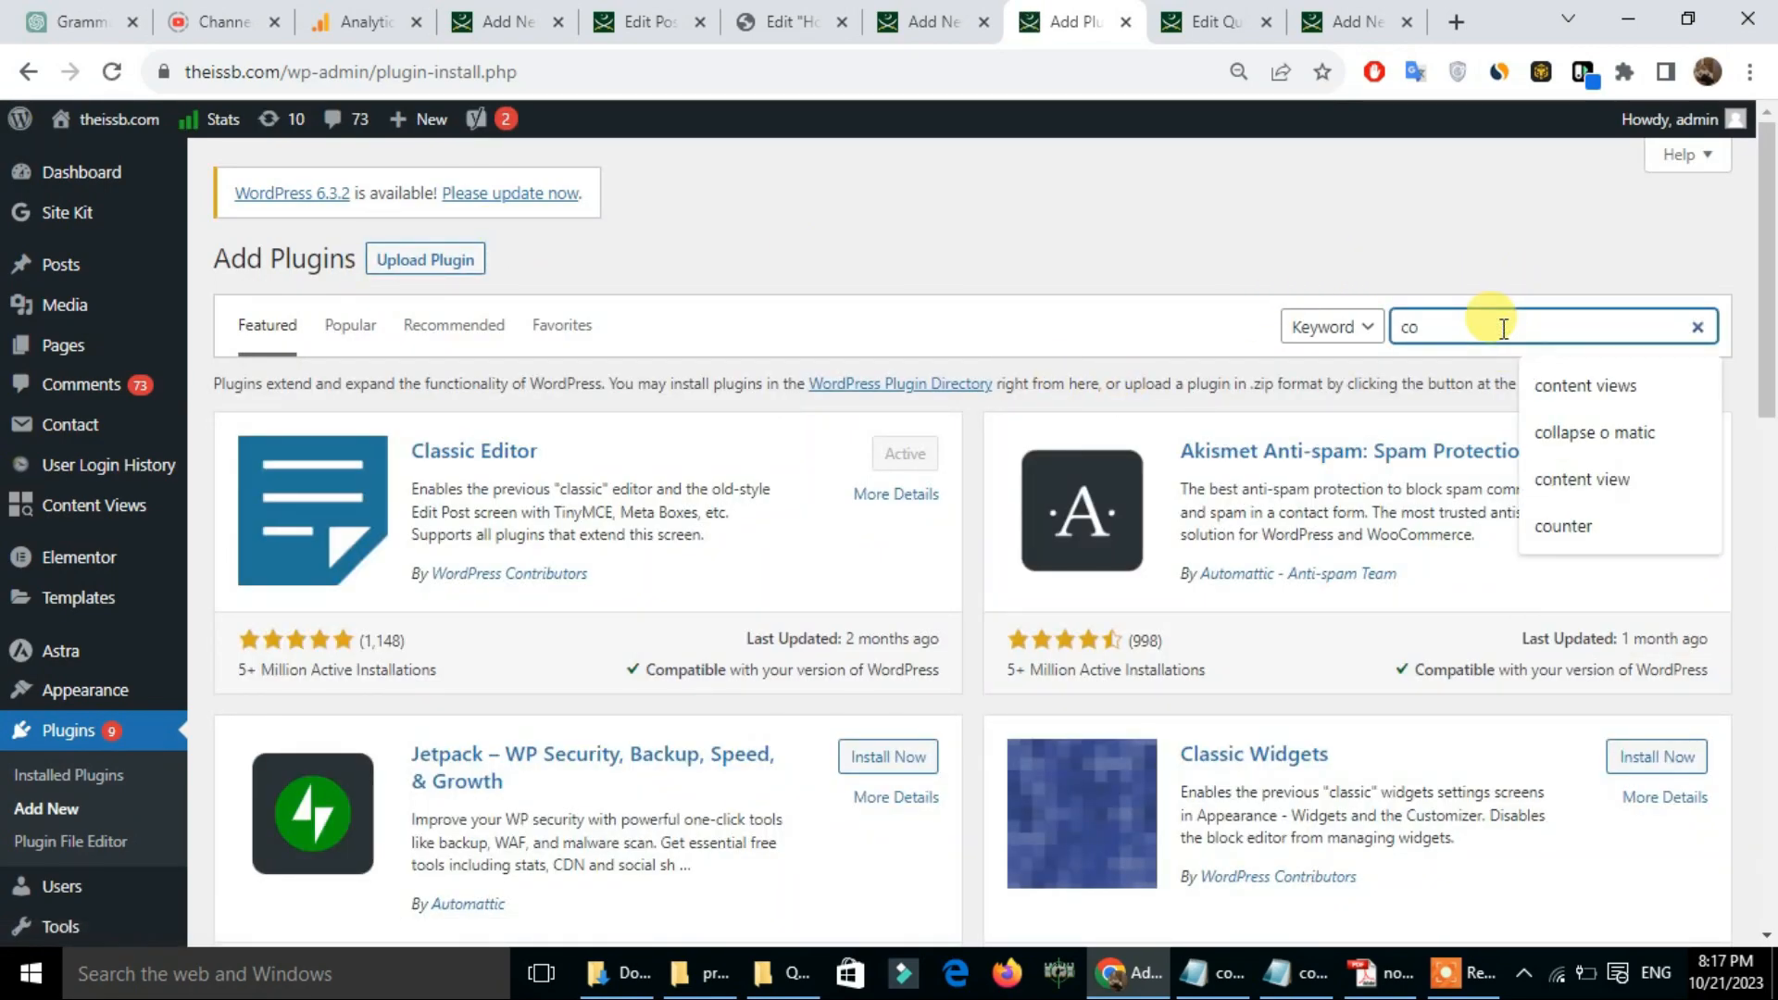
type("lla")
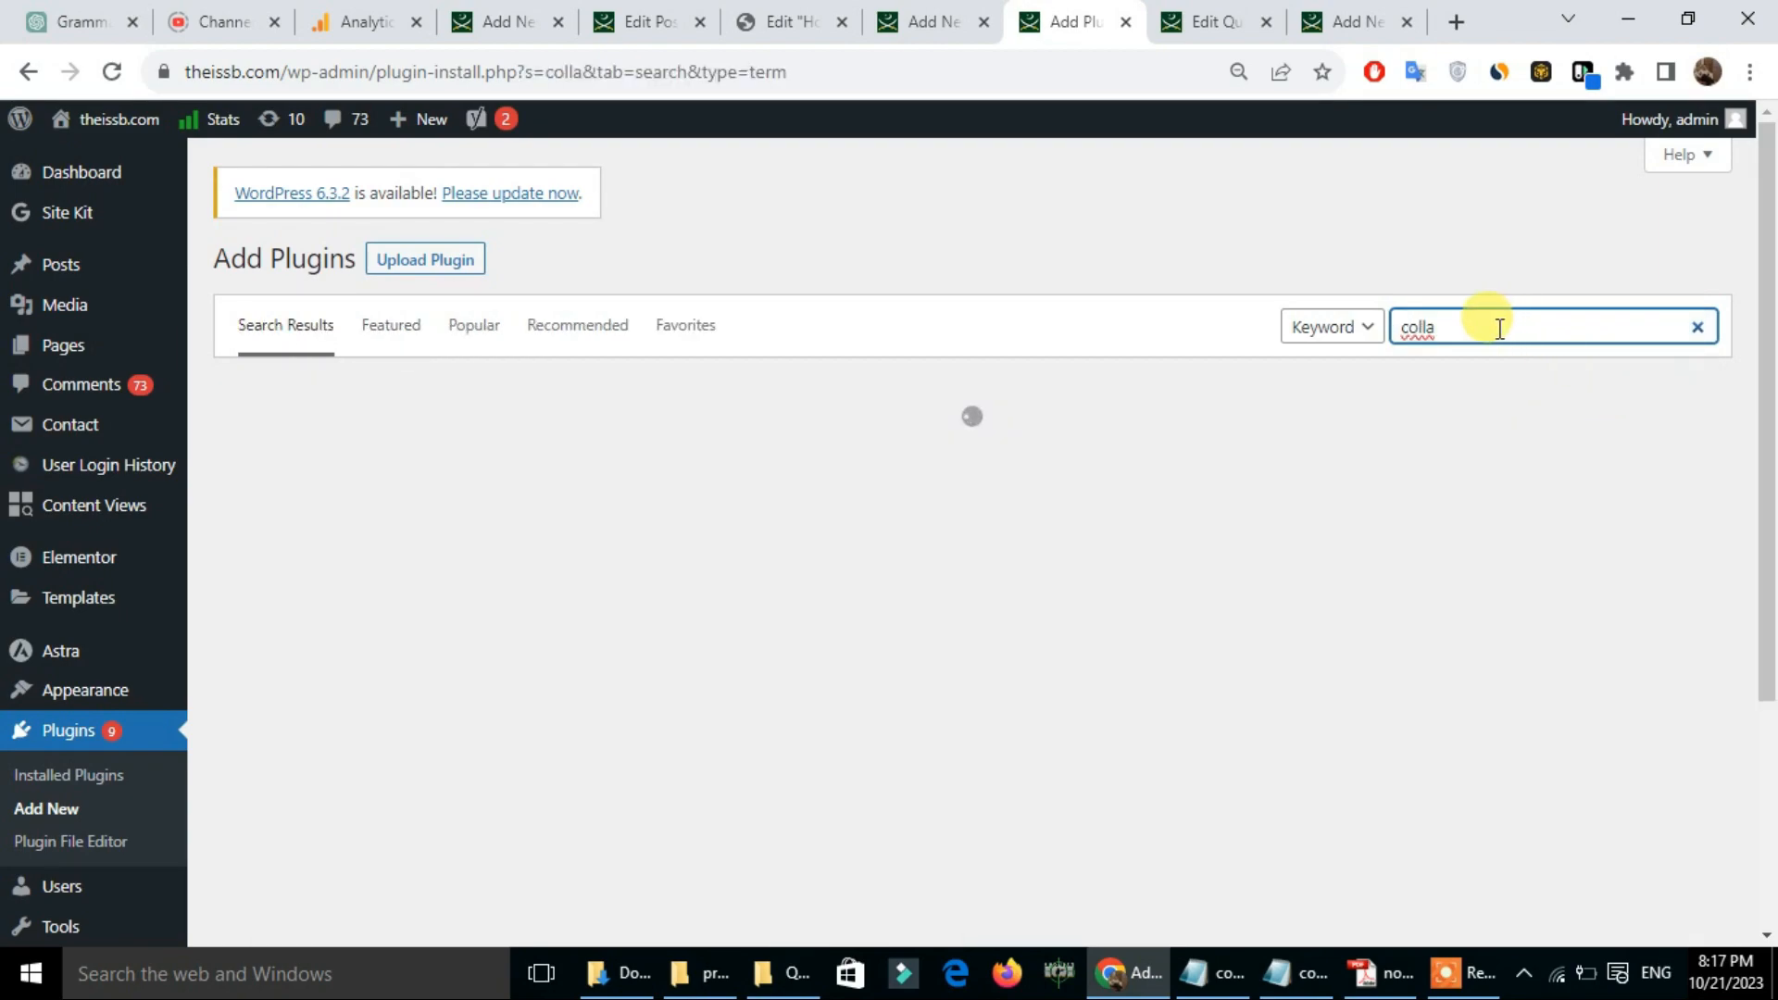
left_click(1499, 328)
left_click(1565, 394)
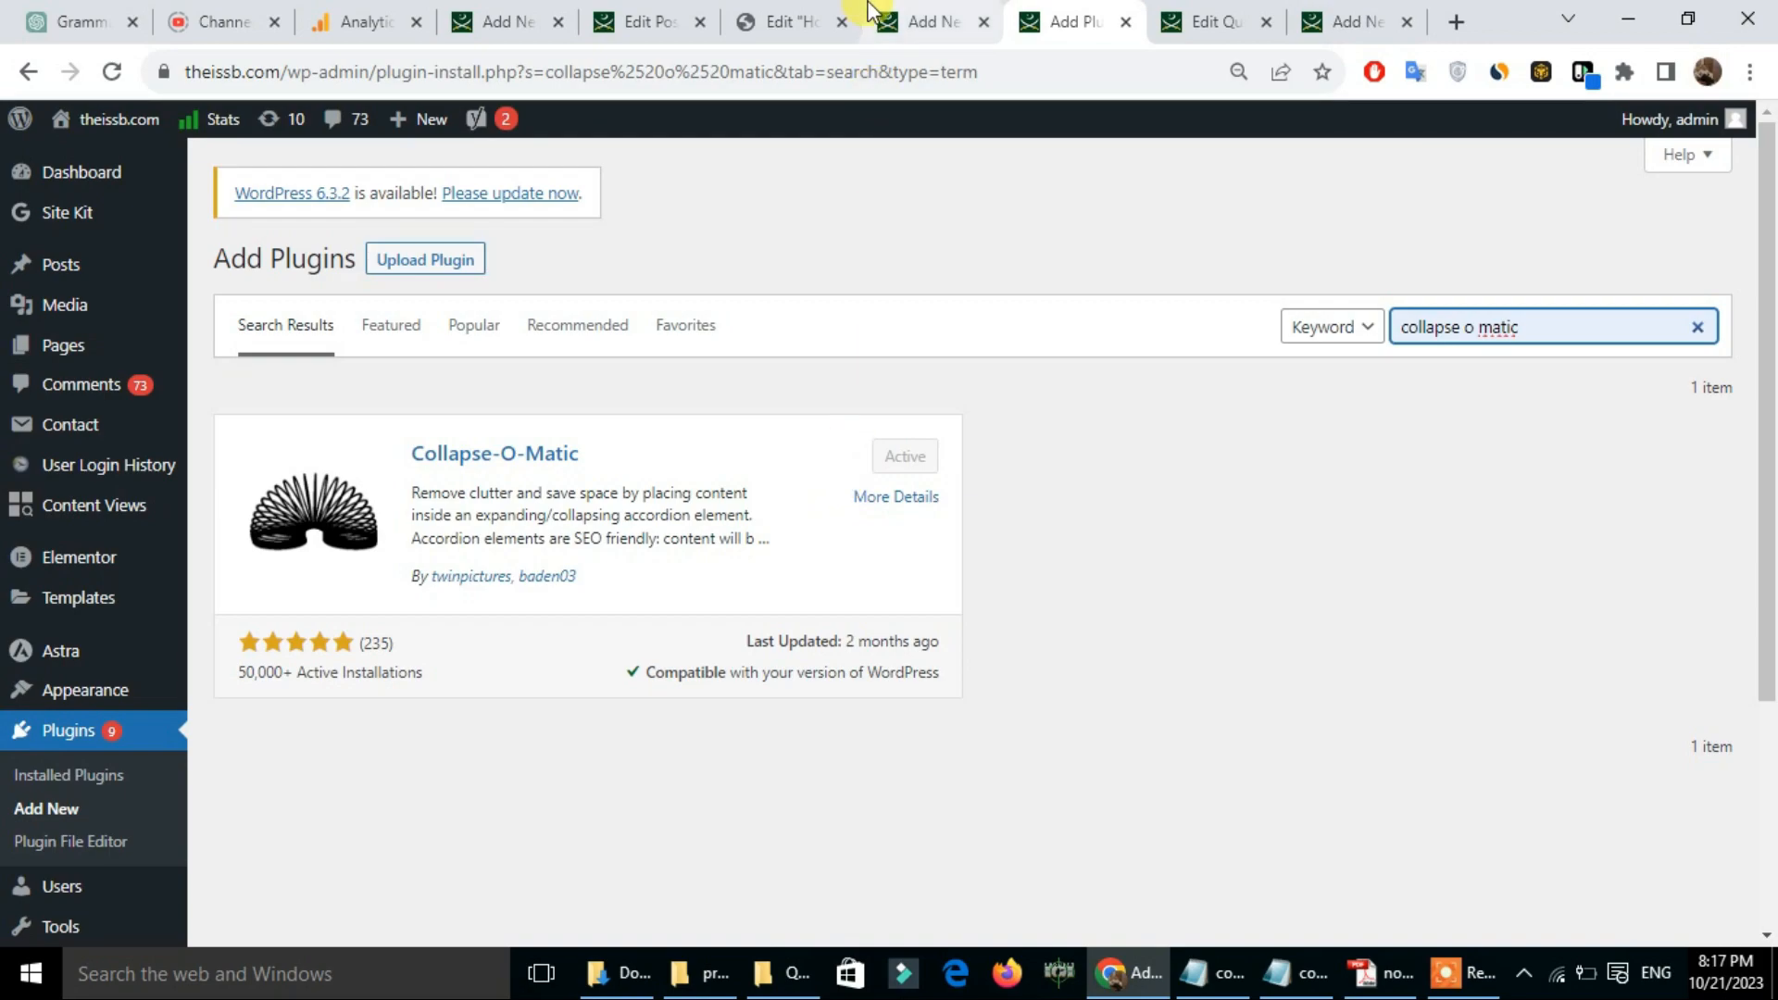
Step: Copy the expand shortcode from "collapse correct option.txt" in Notepad and paste [expand title="view Answer"] C [/expand] below the post's options list
left_click(1278, 976)
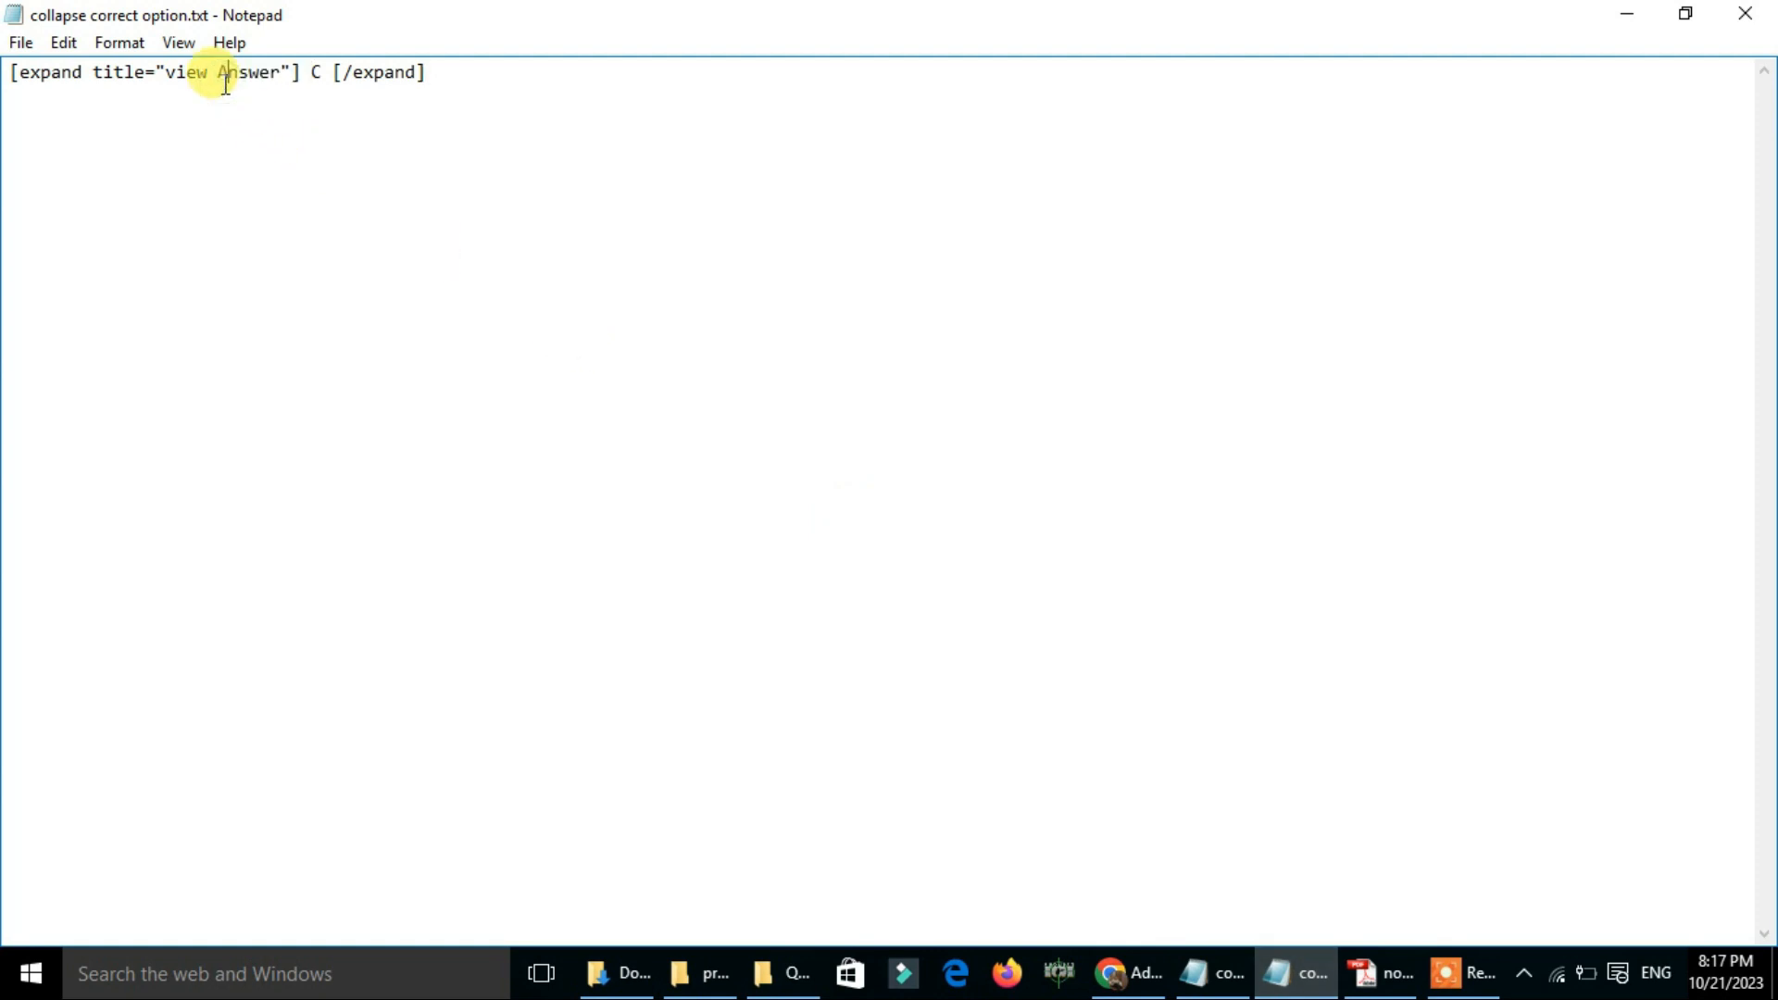
key("ctrl+a")
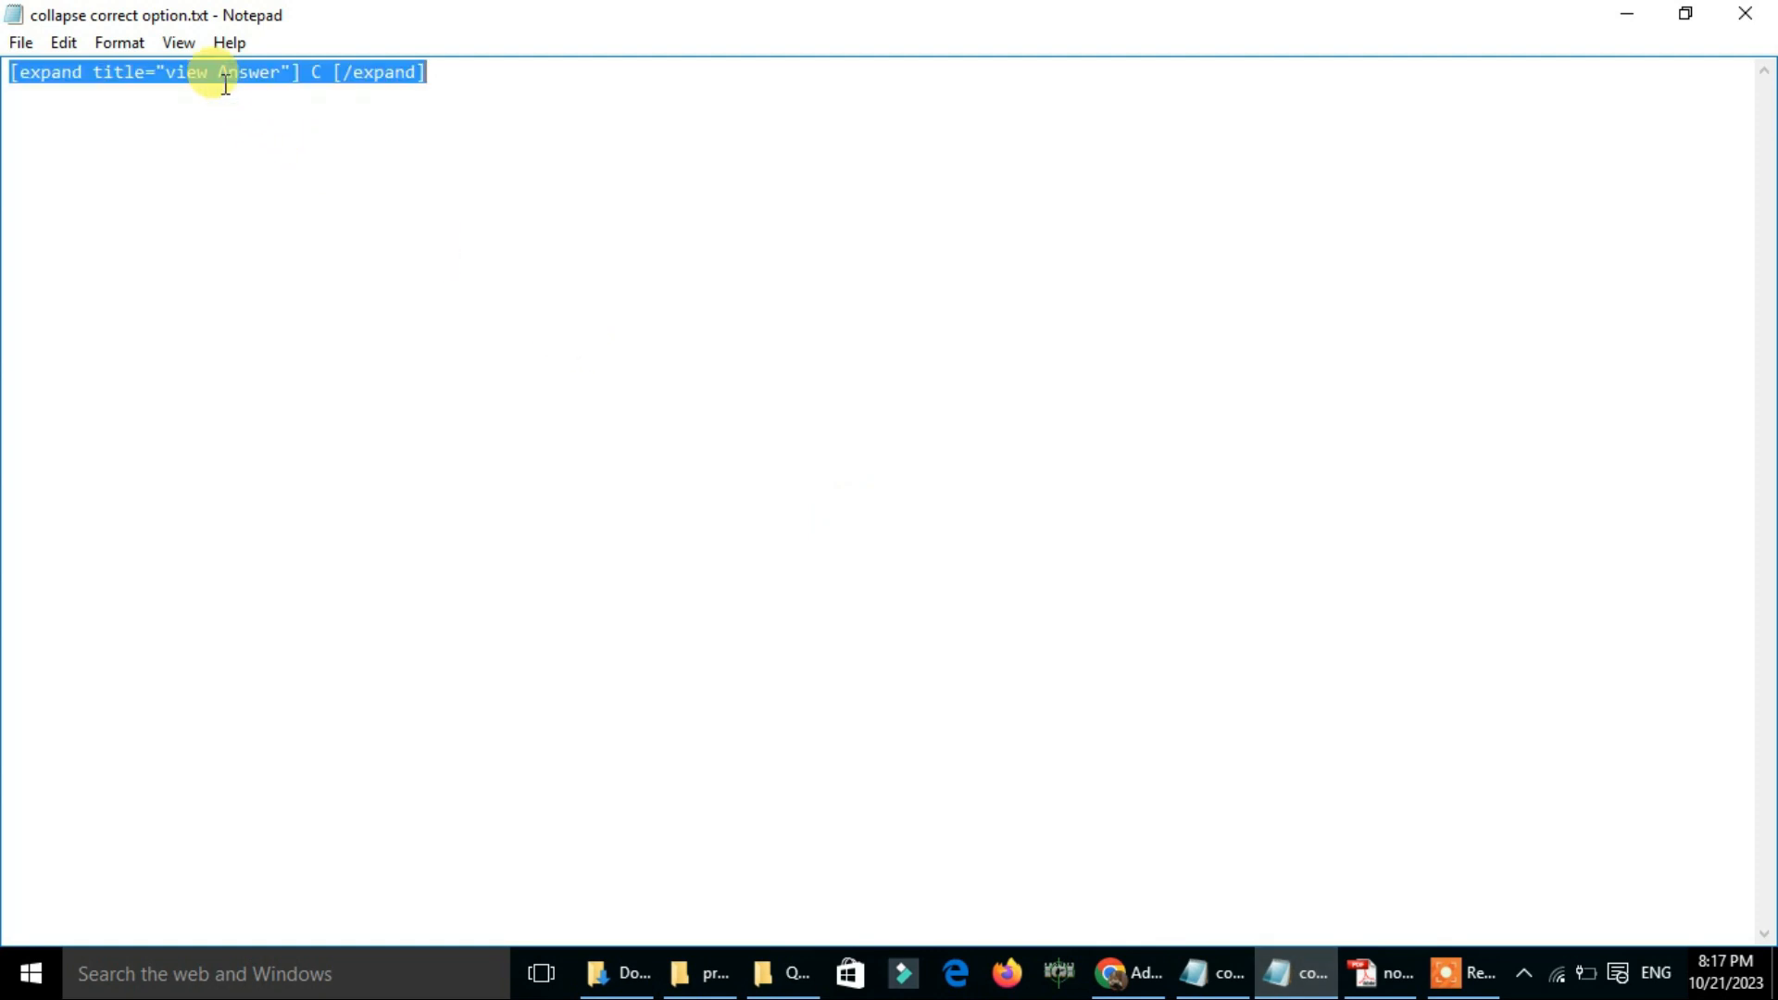
left_click(1158, 974)
left_click(903, 20)
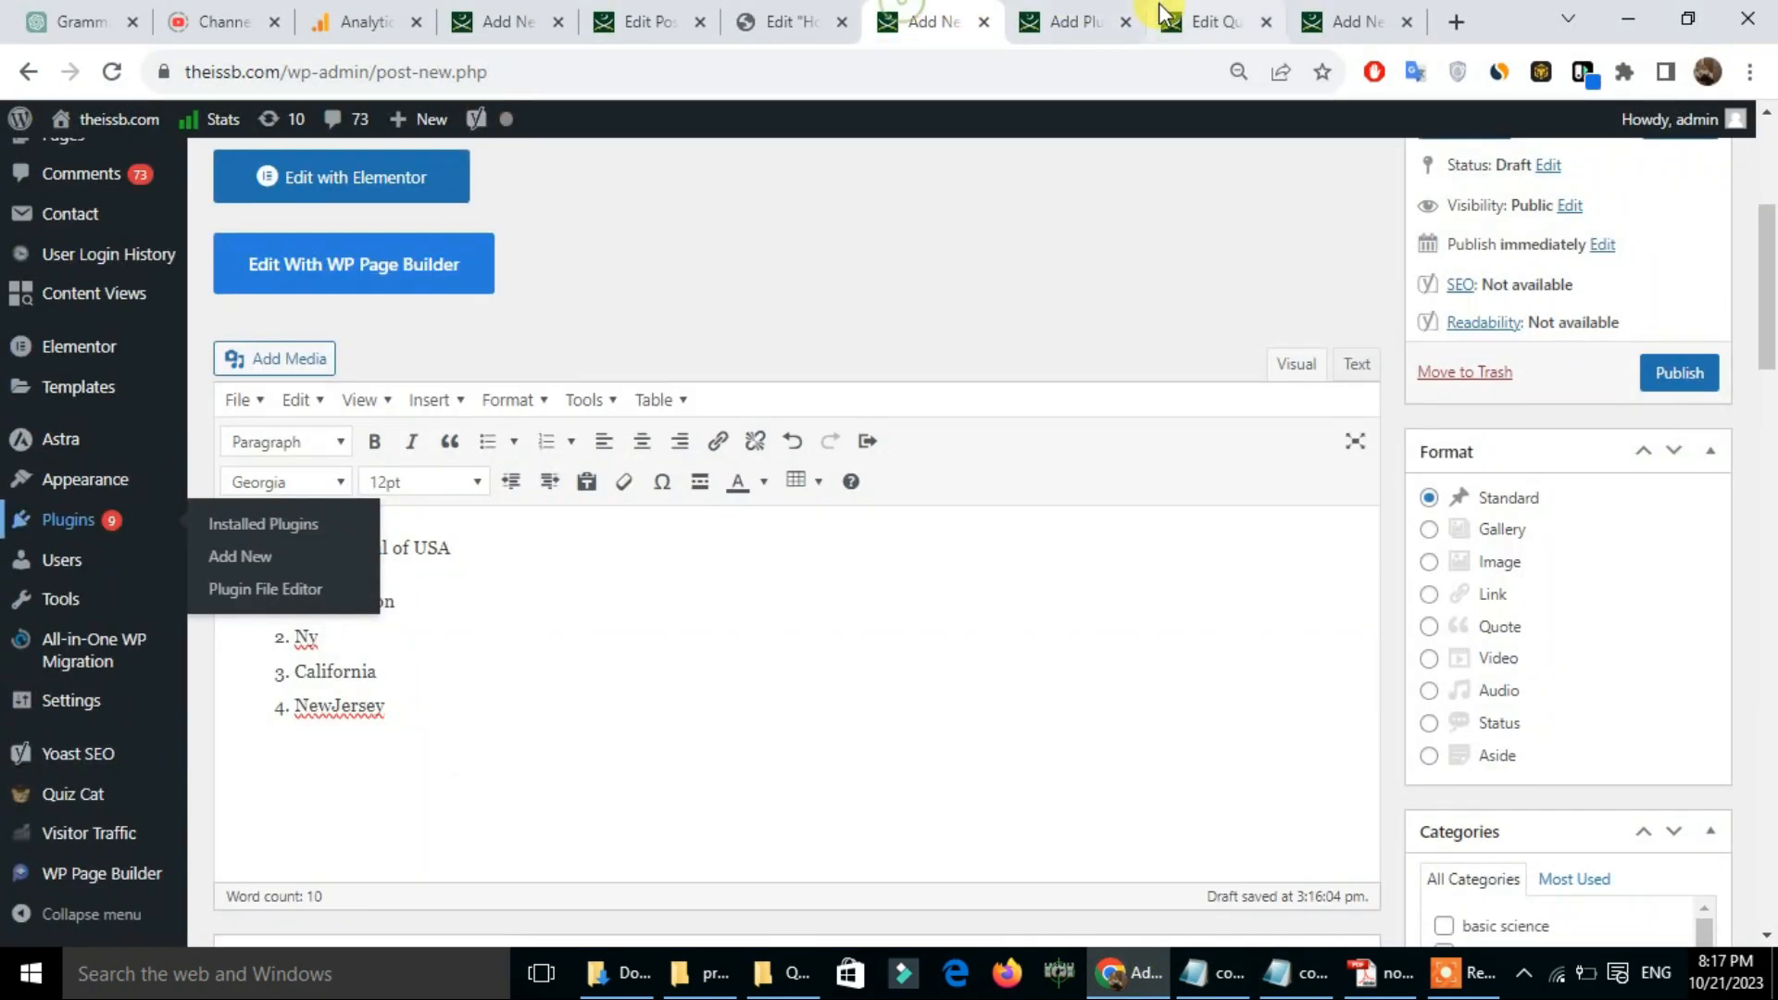
left_click(361, 768)
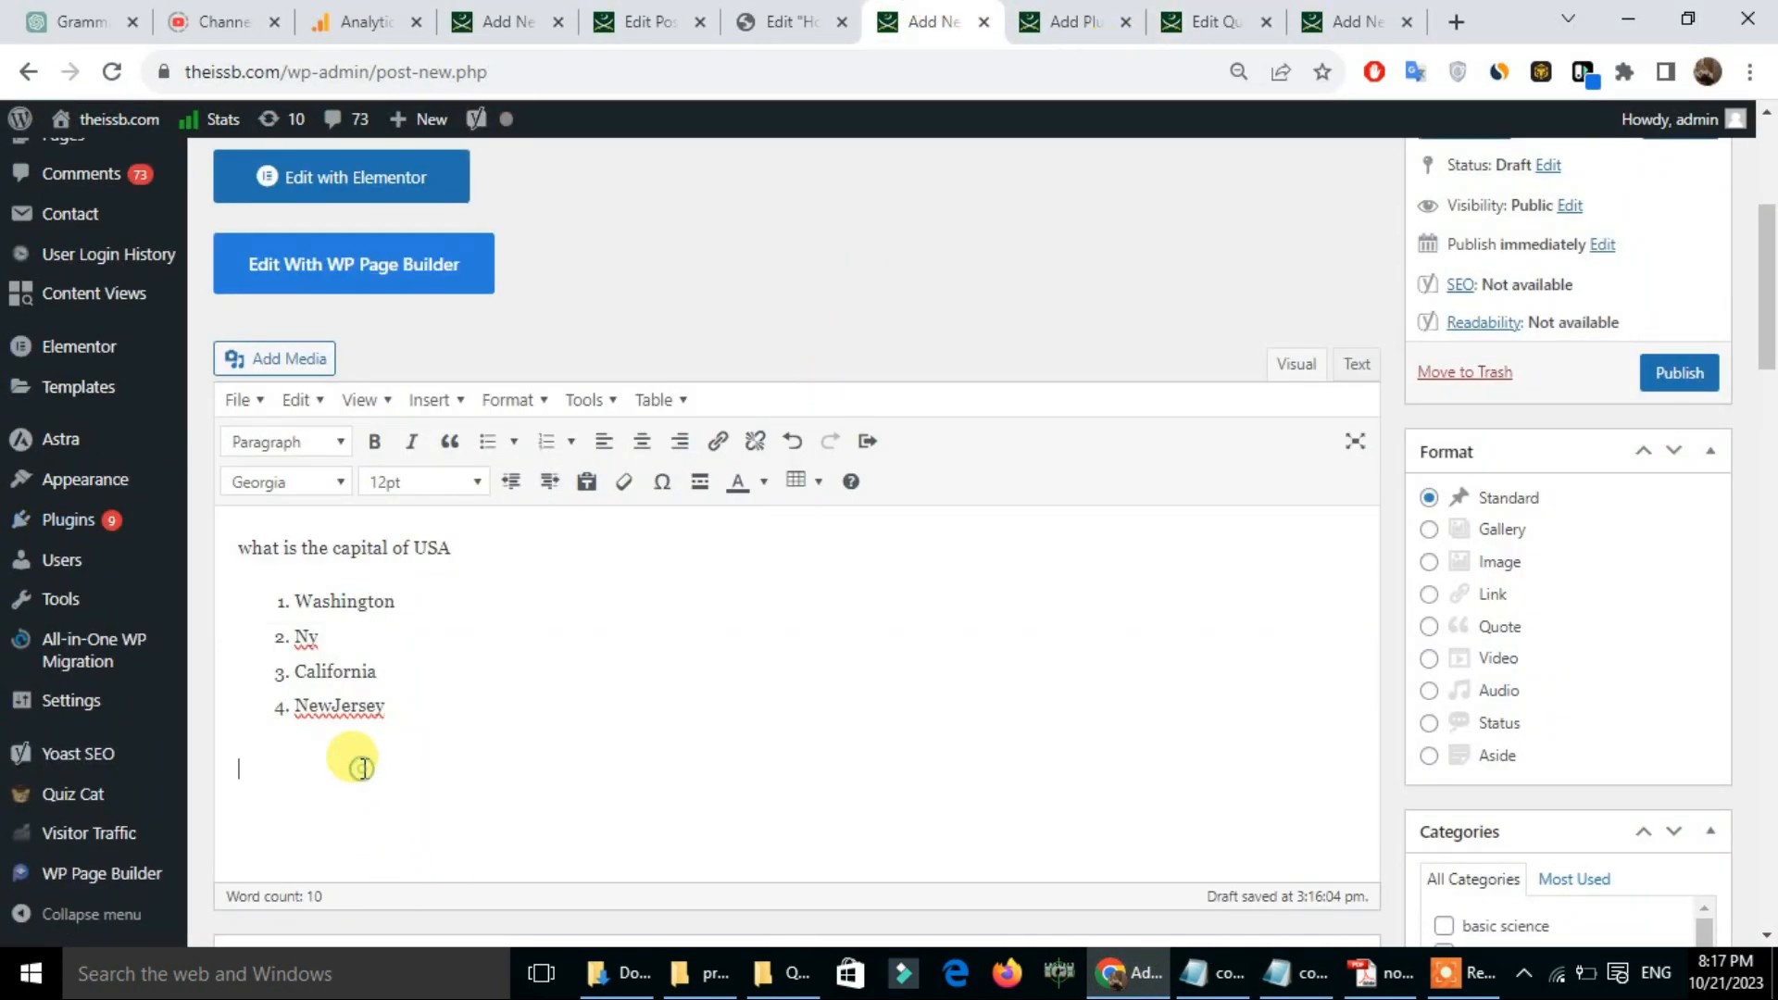
type("[expand title=\"View Answer\"] C [/expand]")
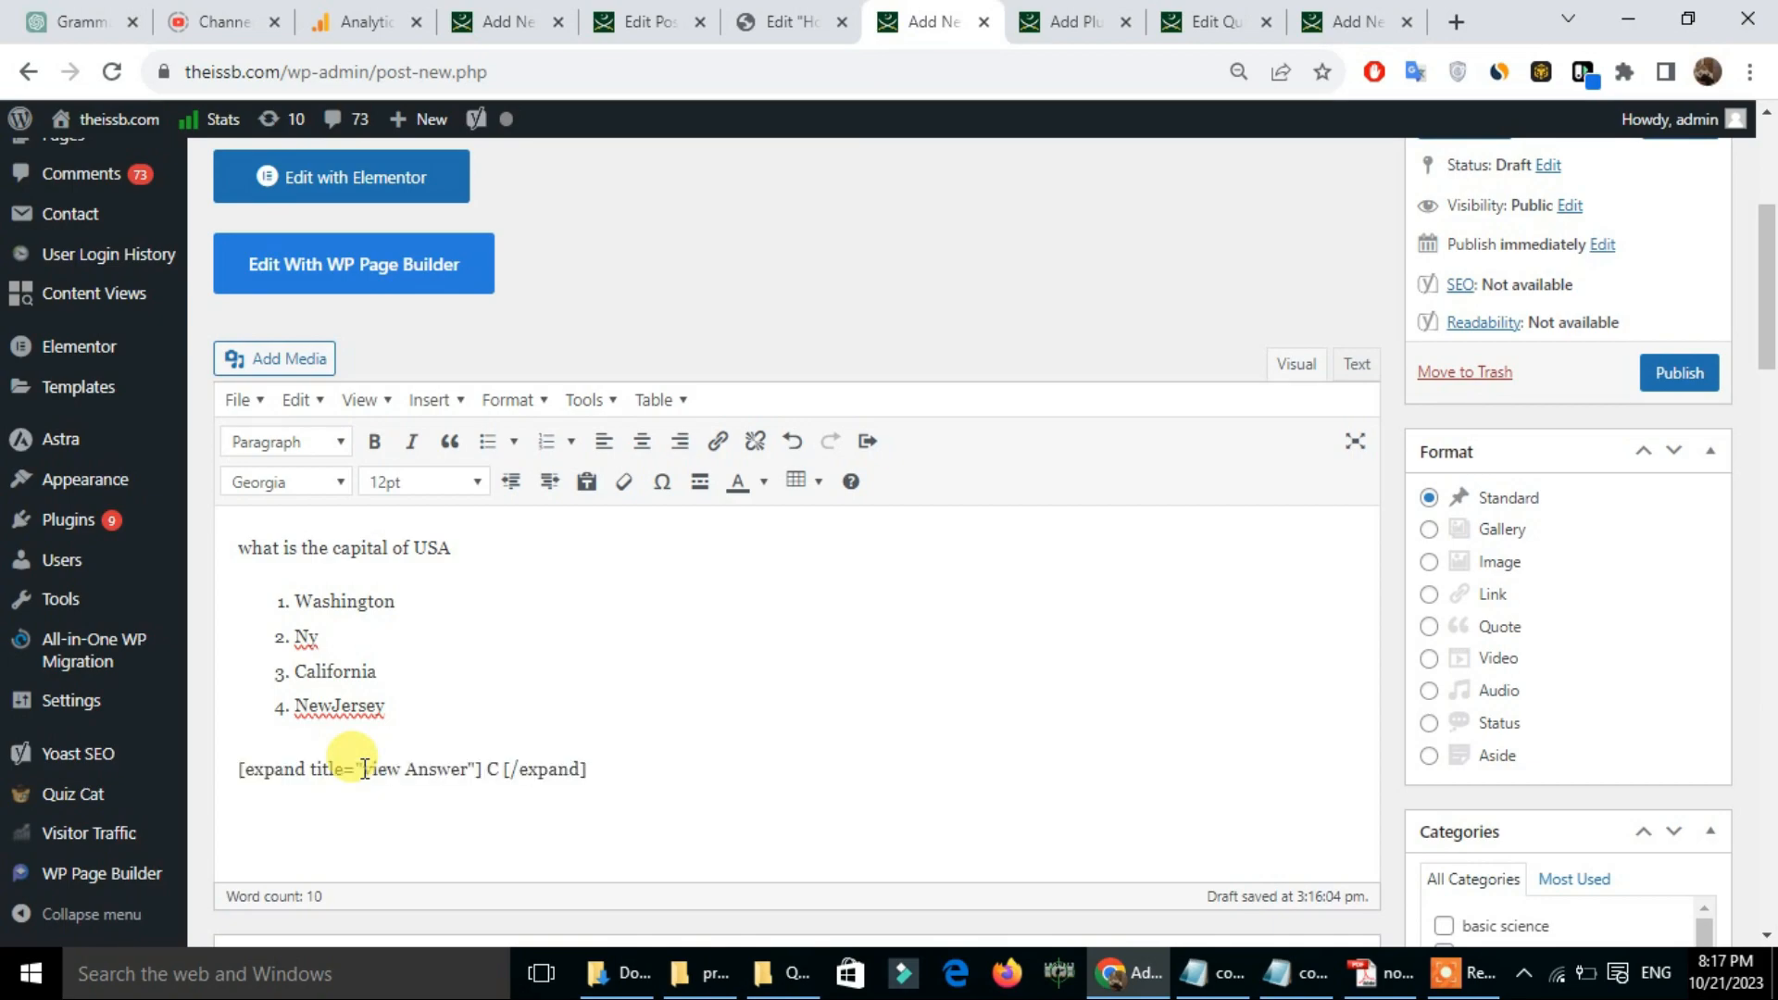
Step: Replace the answer C in the expand shortcode with 1 and publish the post
left_click(503, 770)
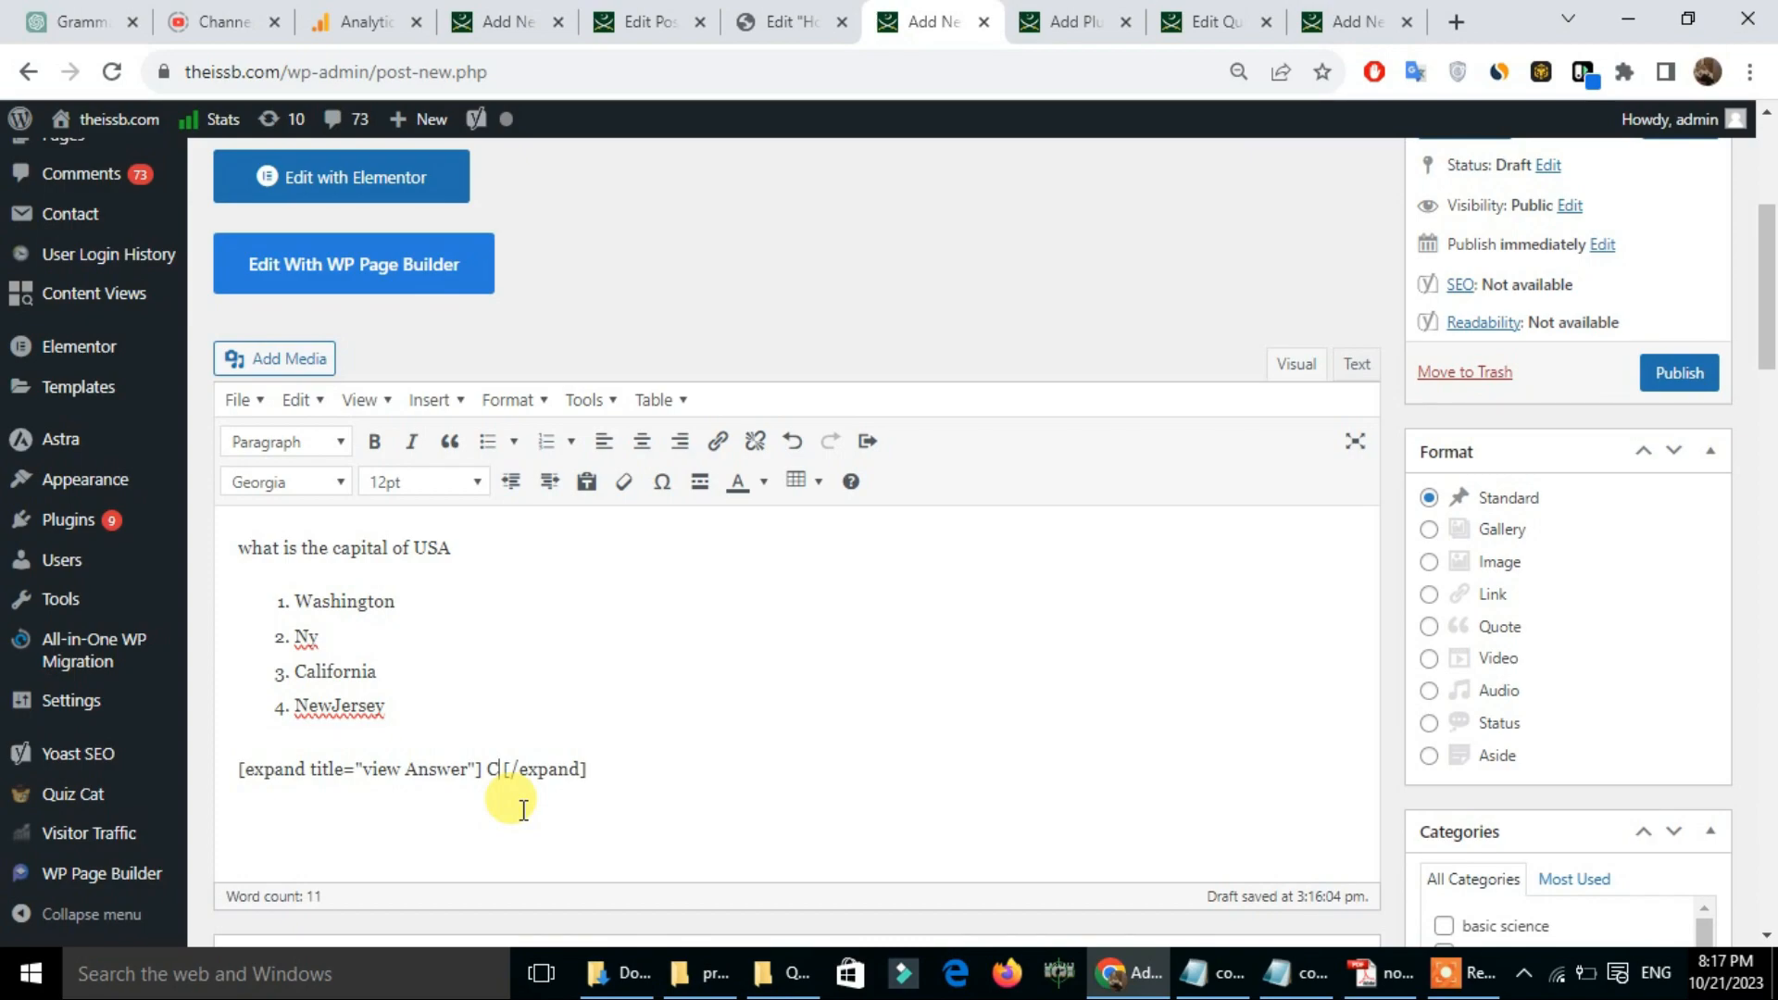
key("BackSpace")
key("BackSpace")
type("1")
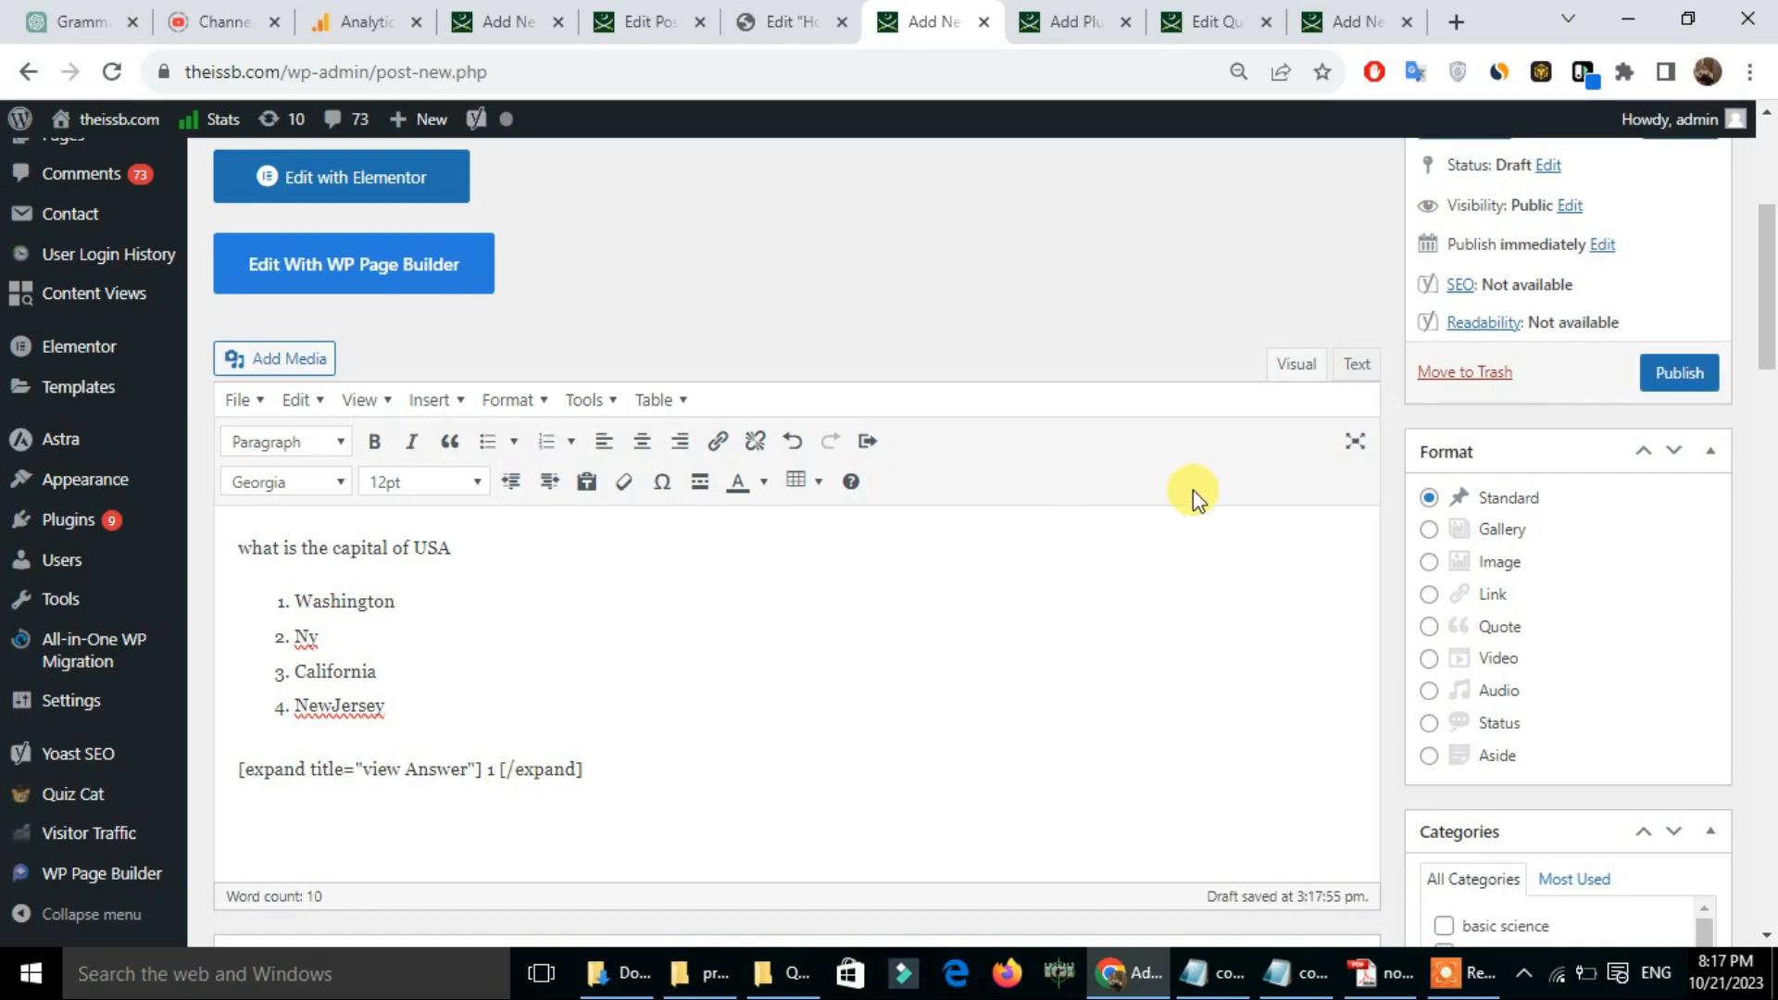
left_click(1679, 374)
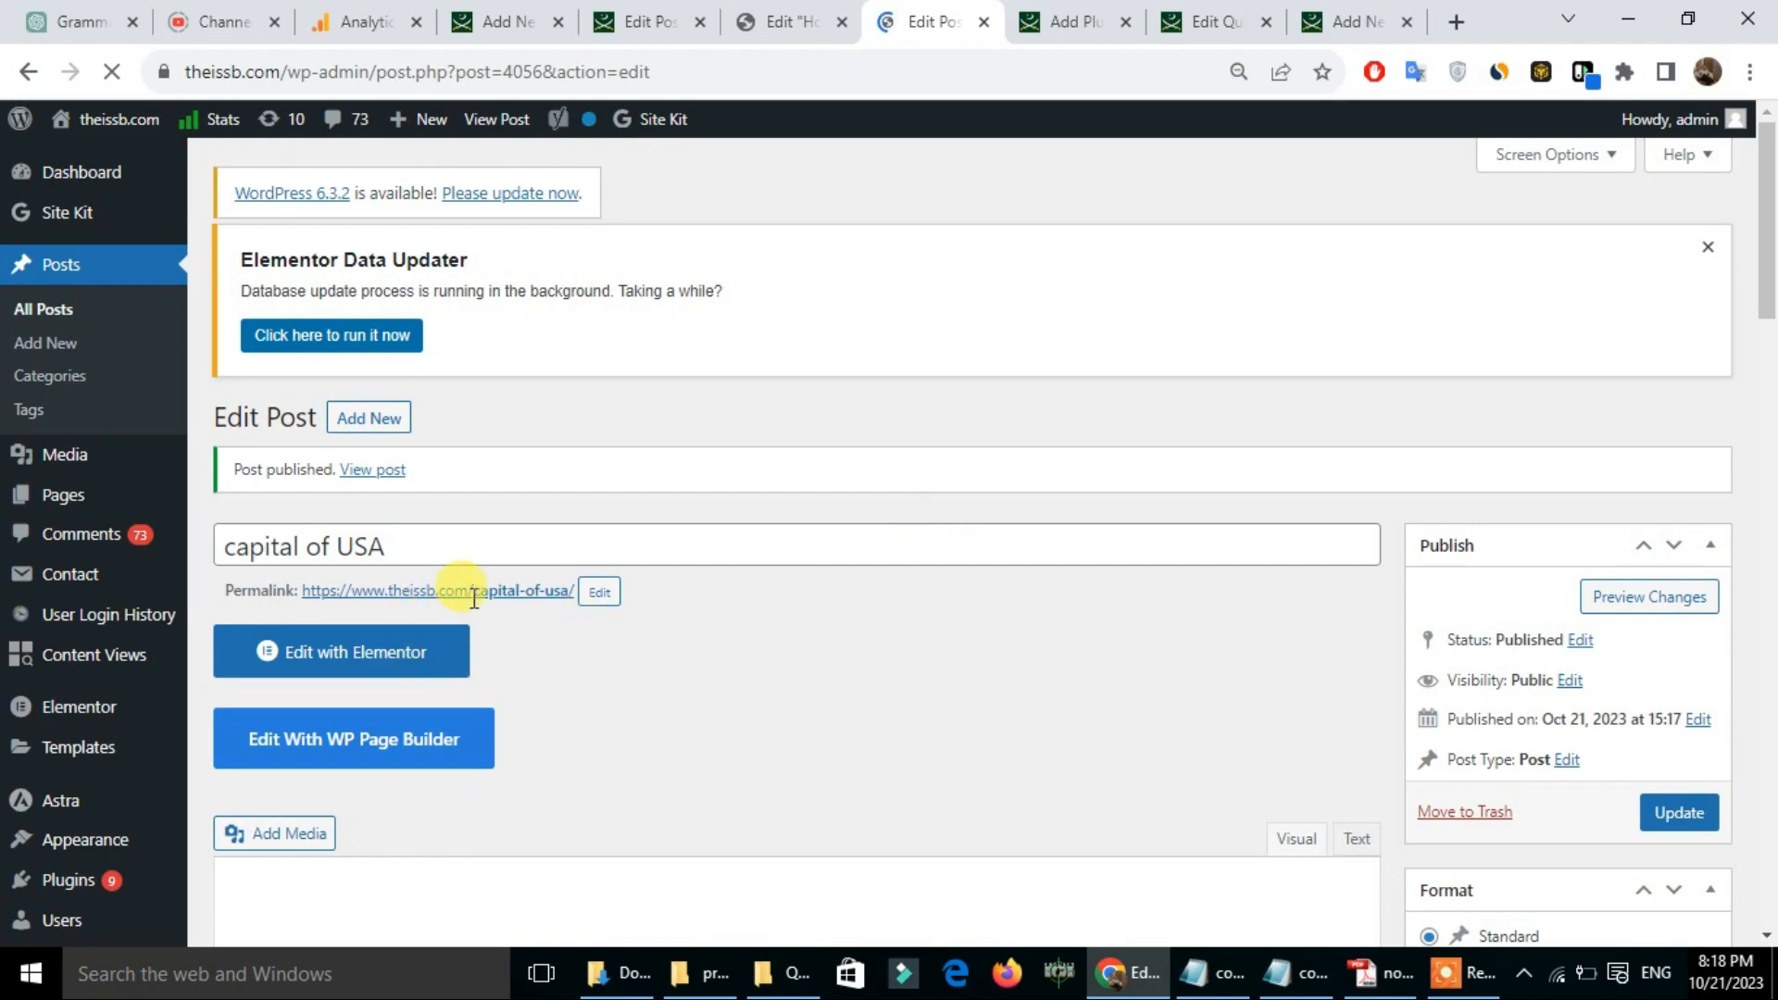
Step: Open the published "capital of USA" post from its permalink in a new tab and close the Add Plugins tab
middle_click(487, 602)
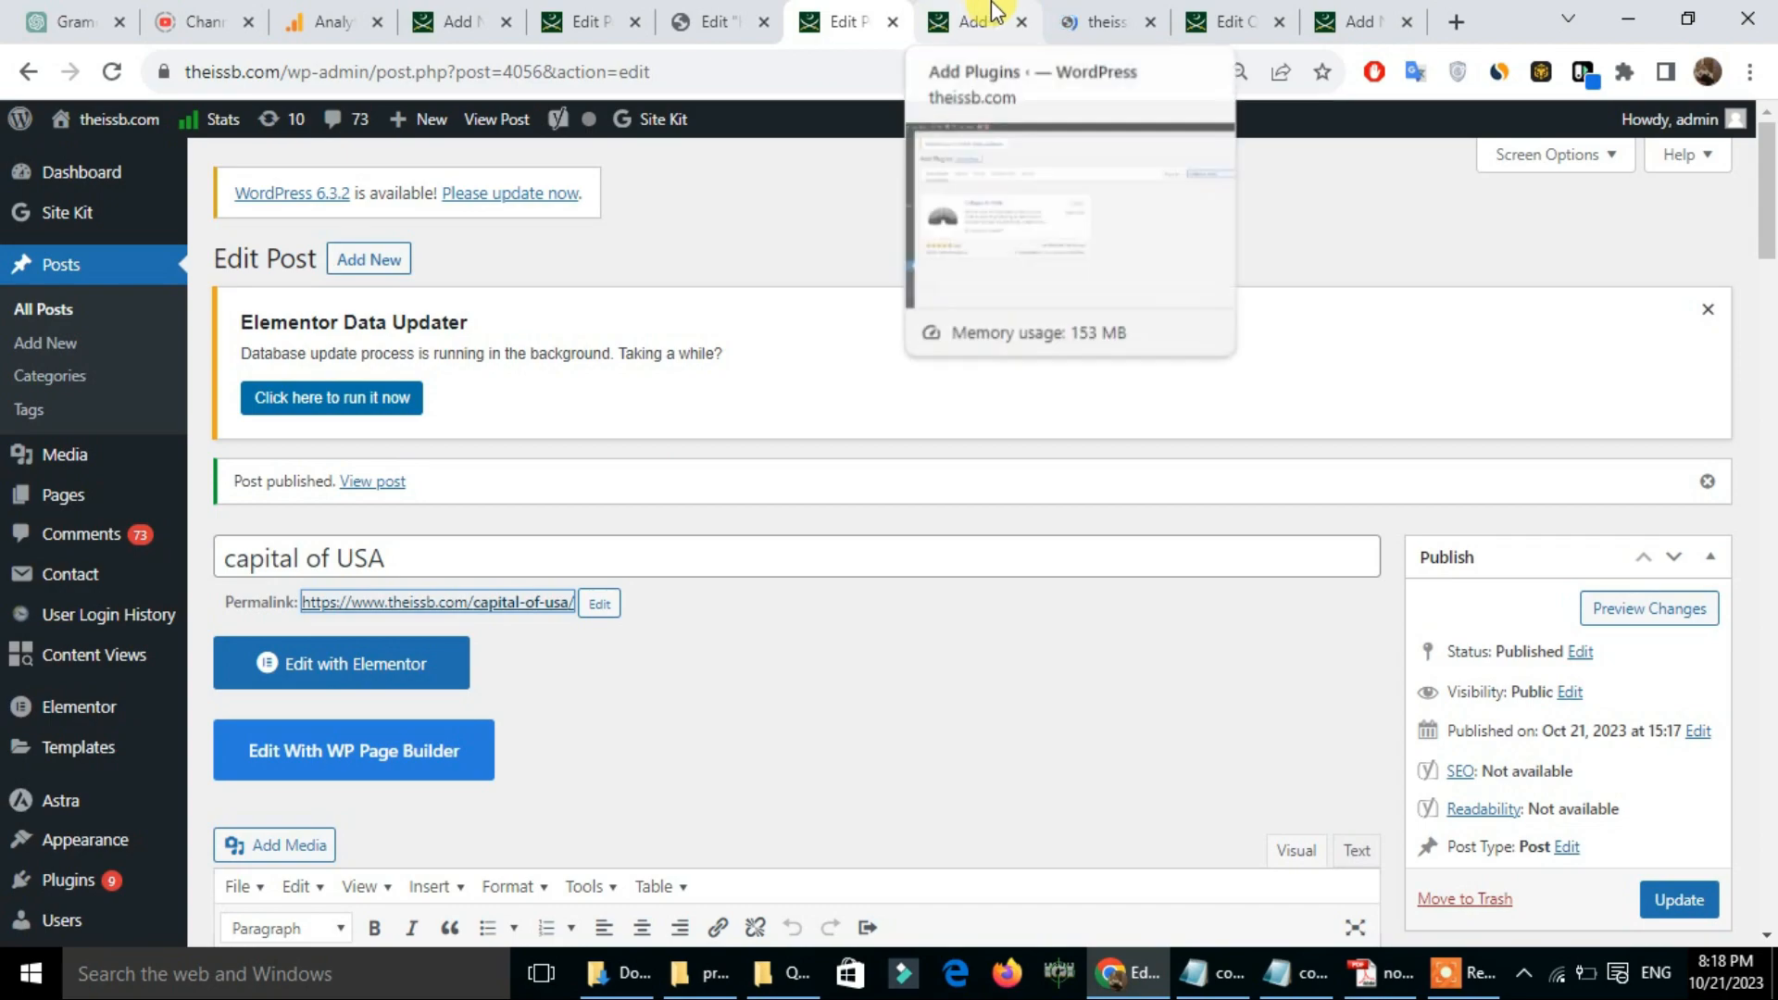
left_click(982, 17)
left_click(1108, 11)
left_click(1021, 22)
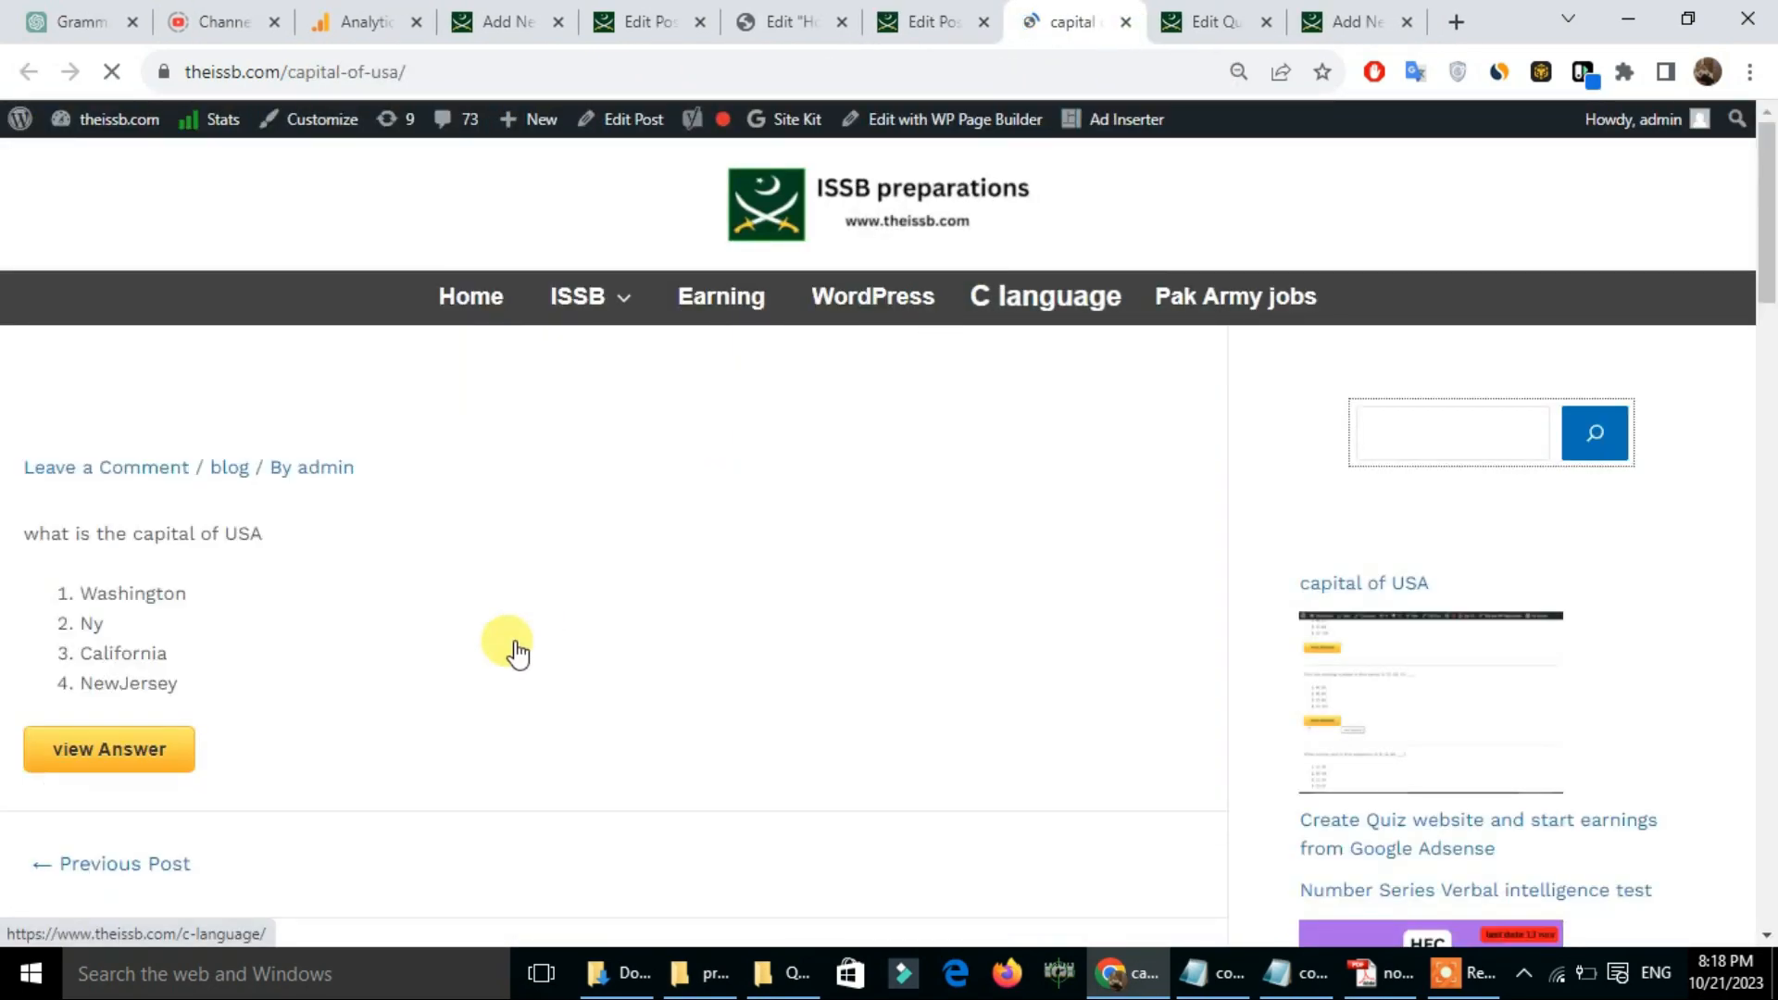
Step: Compare the post editor with the published post and test the "view Answer" toggle below the options
left_click(922, 14)
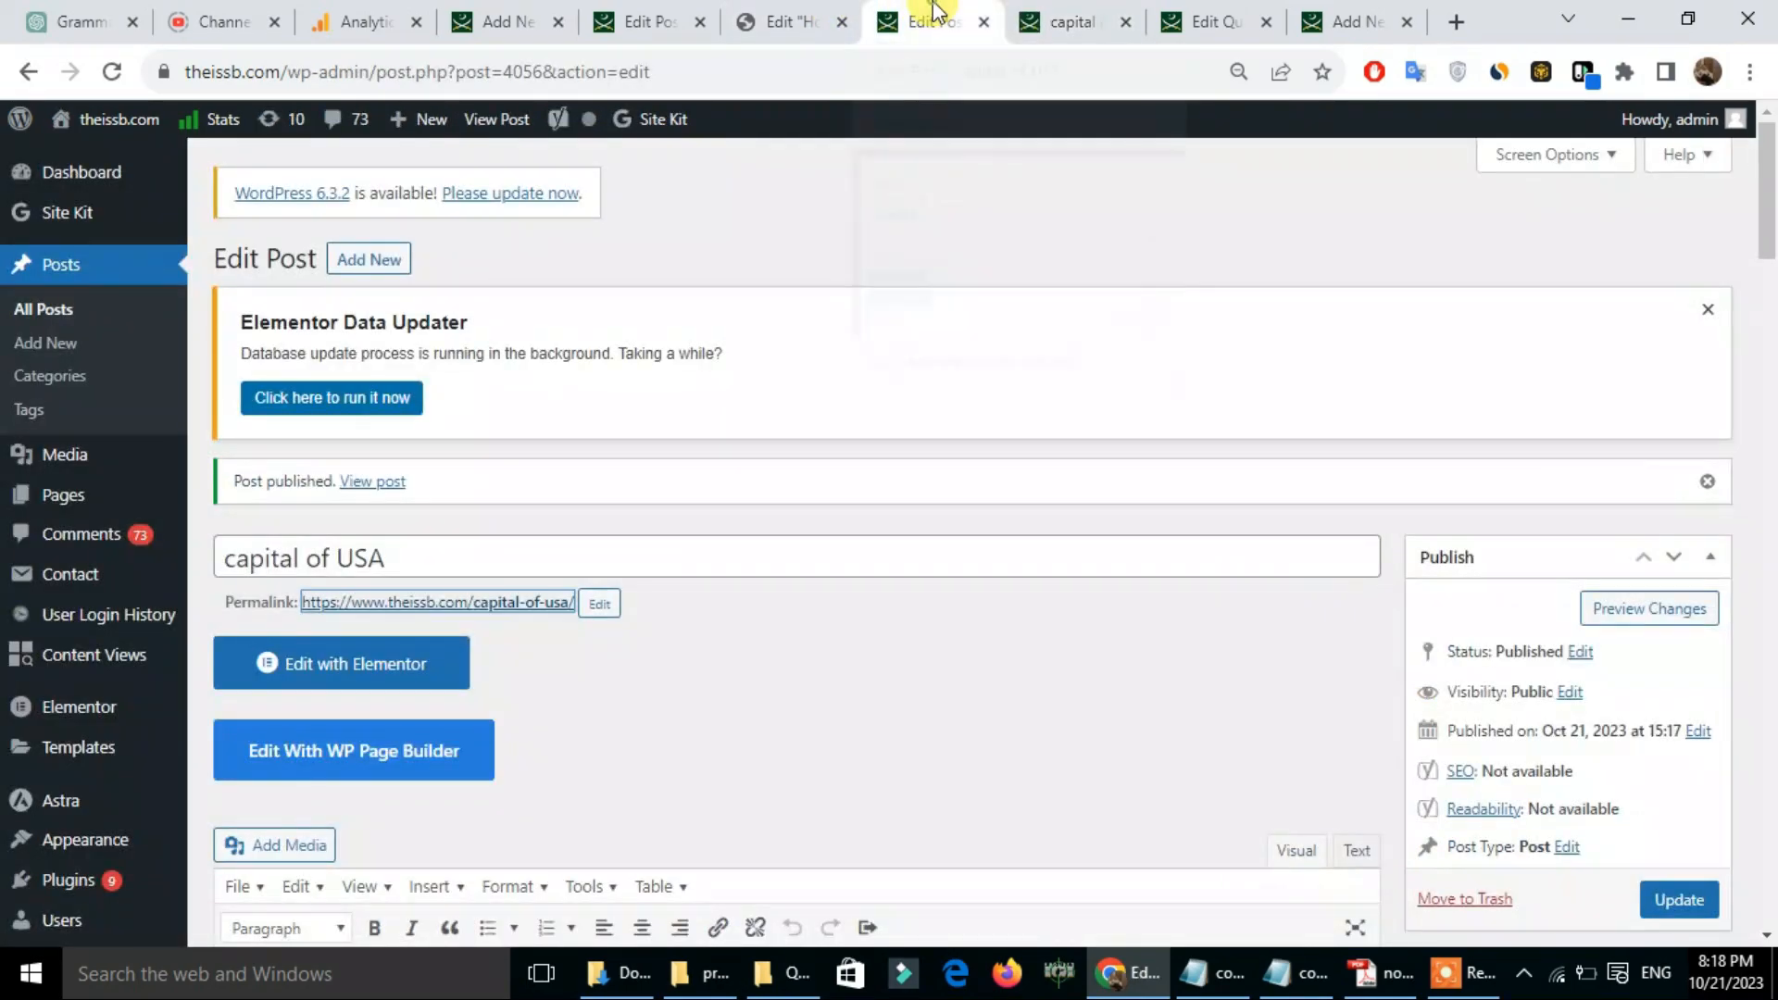
left_click(1058, 14)
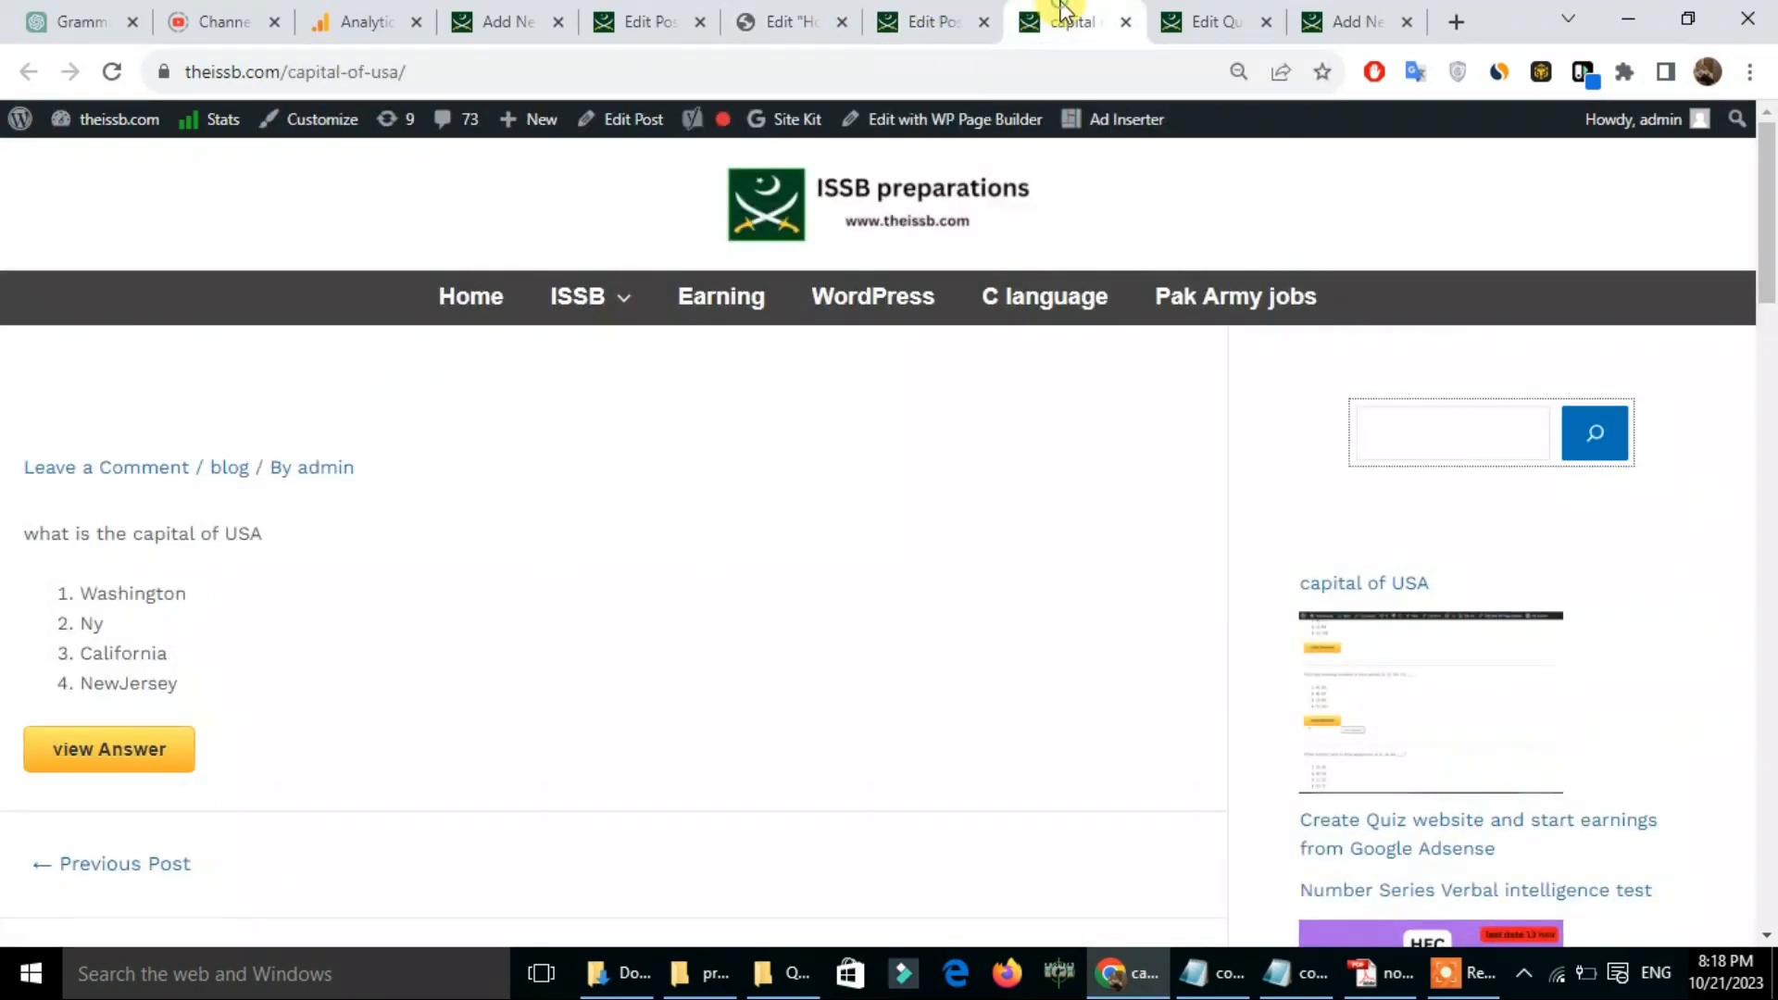
left_click(972, 14)
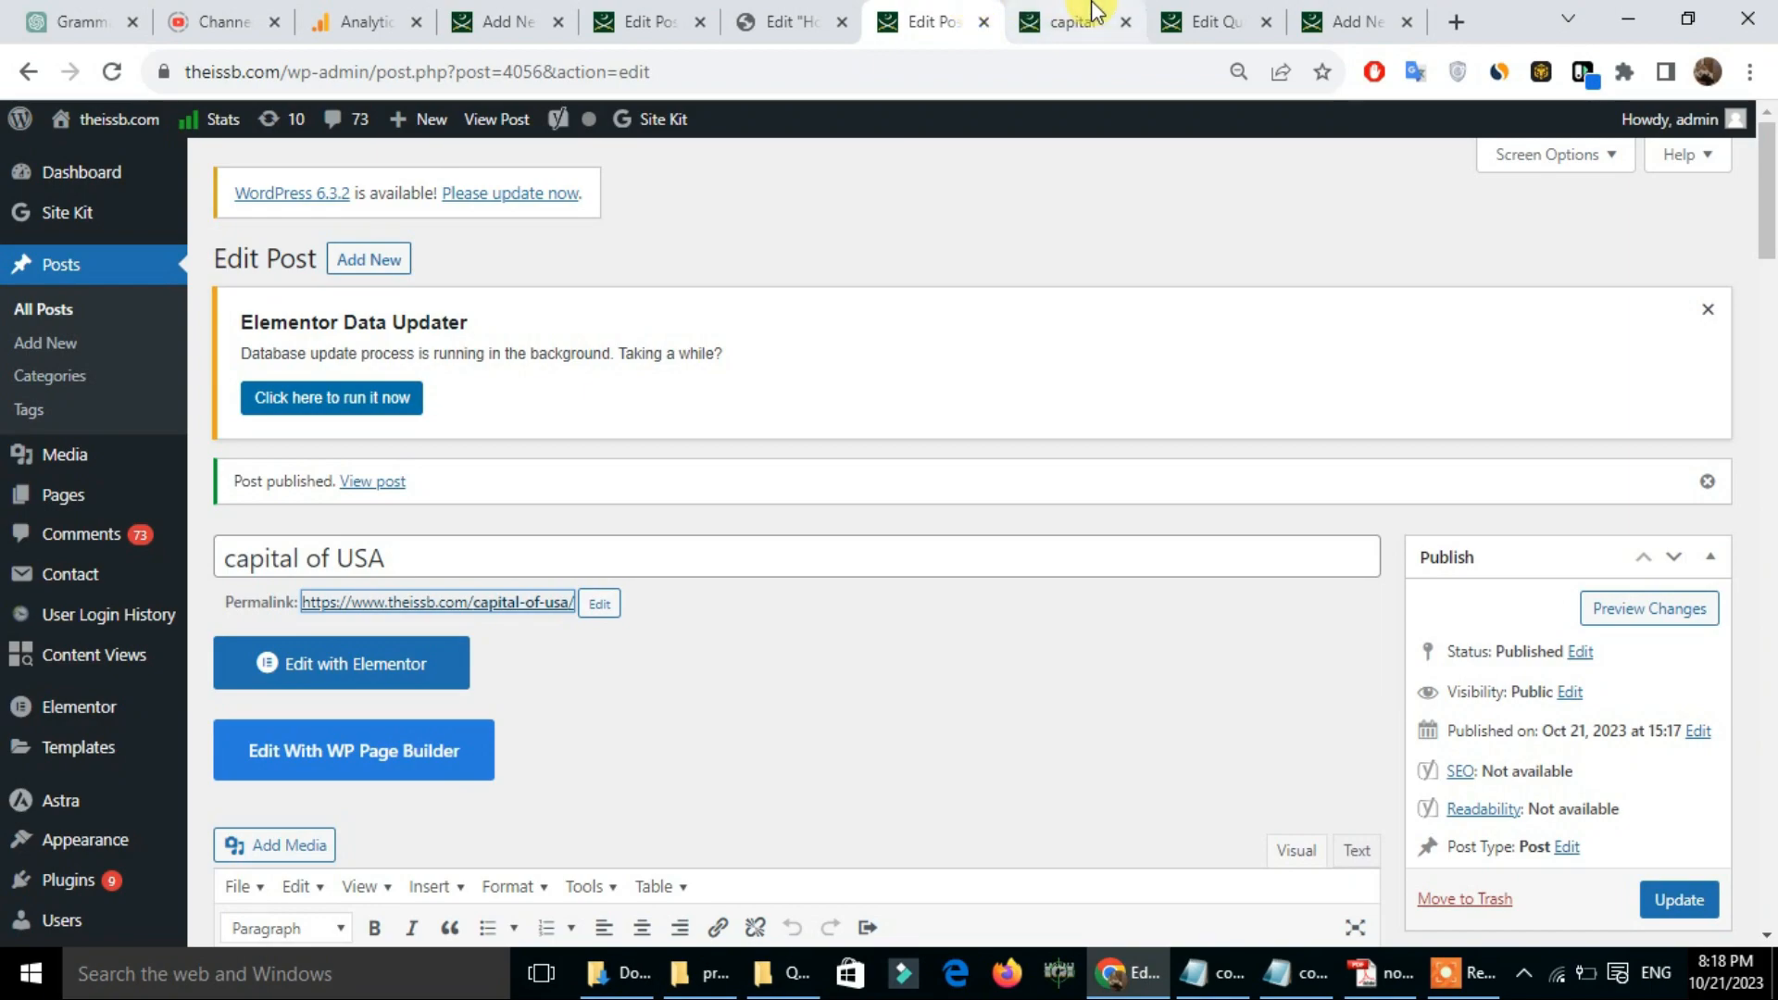
left_click(1070, 20)
mouse_move(1776, 160)
left_mouse_down()
mouse_move(1775, 180)
mouse_move(1771, 166)
left_mouse_up()
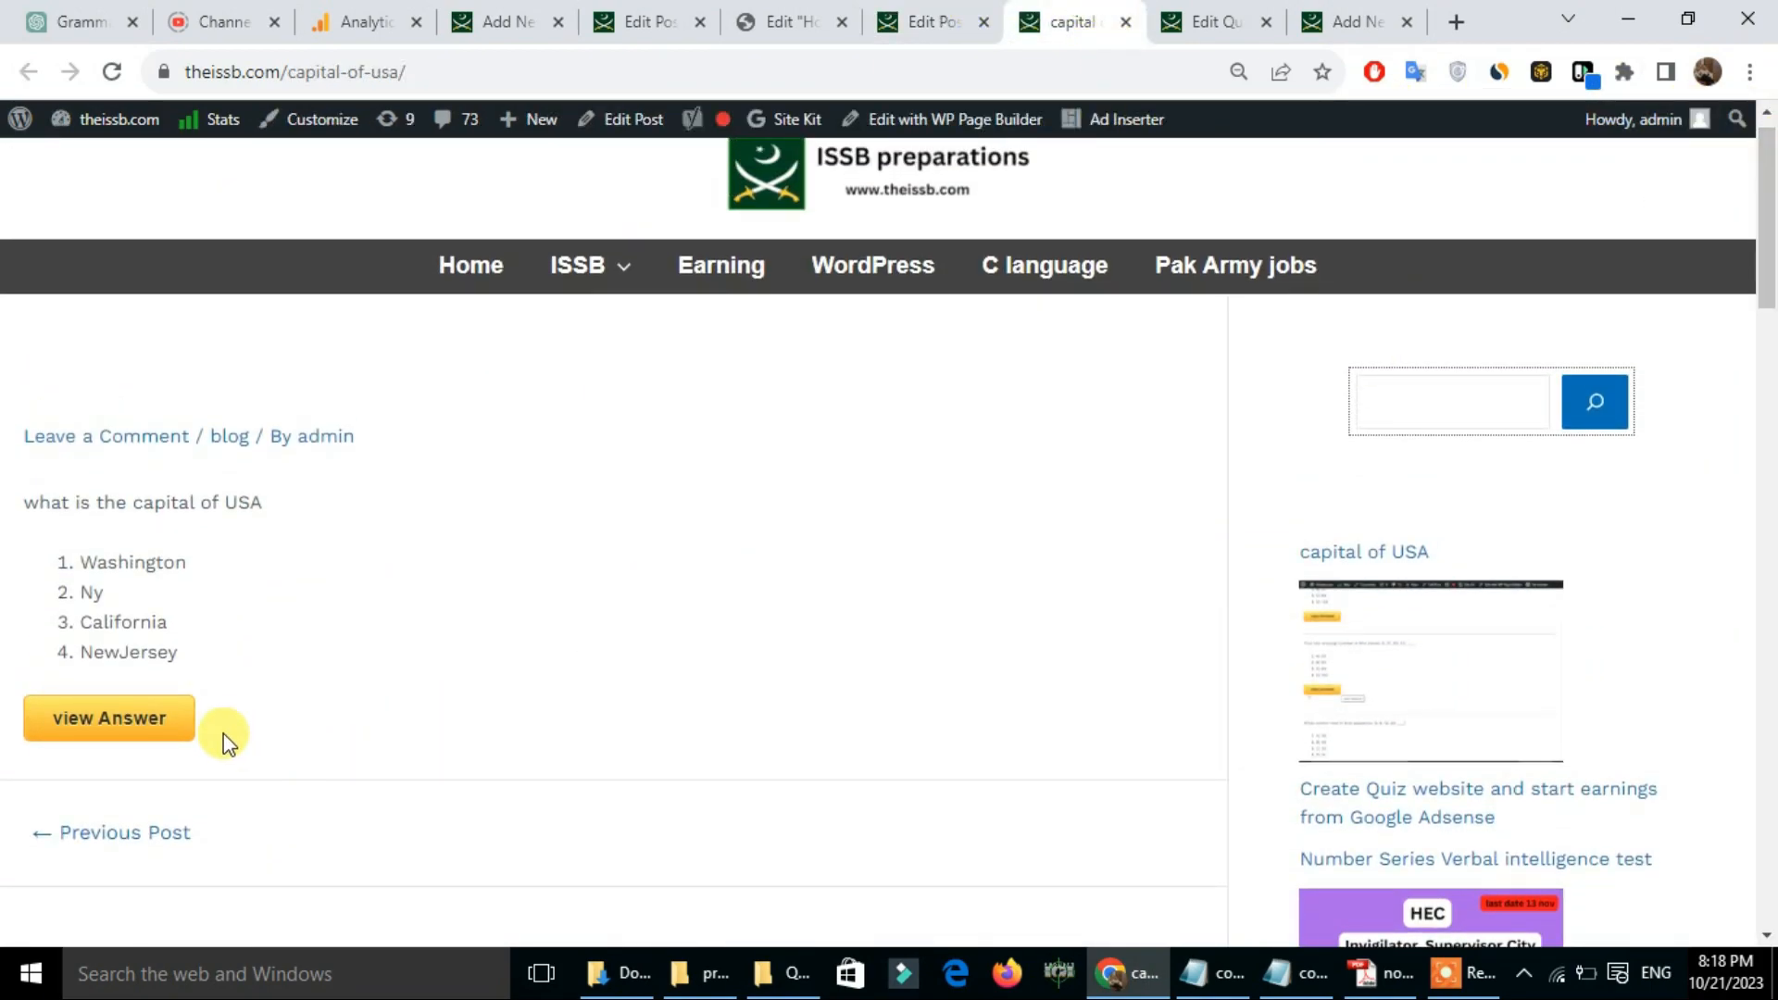
left_click(137, 741)
left_click(97, 719)
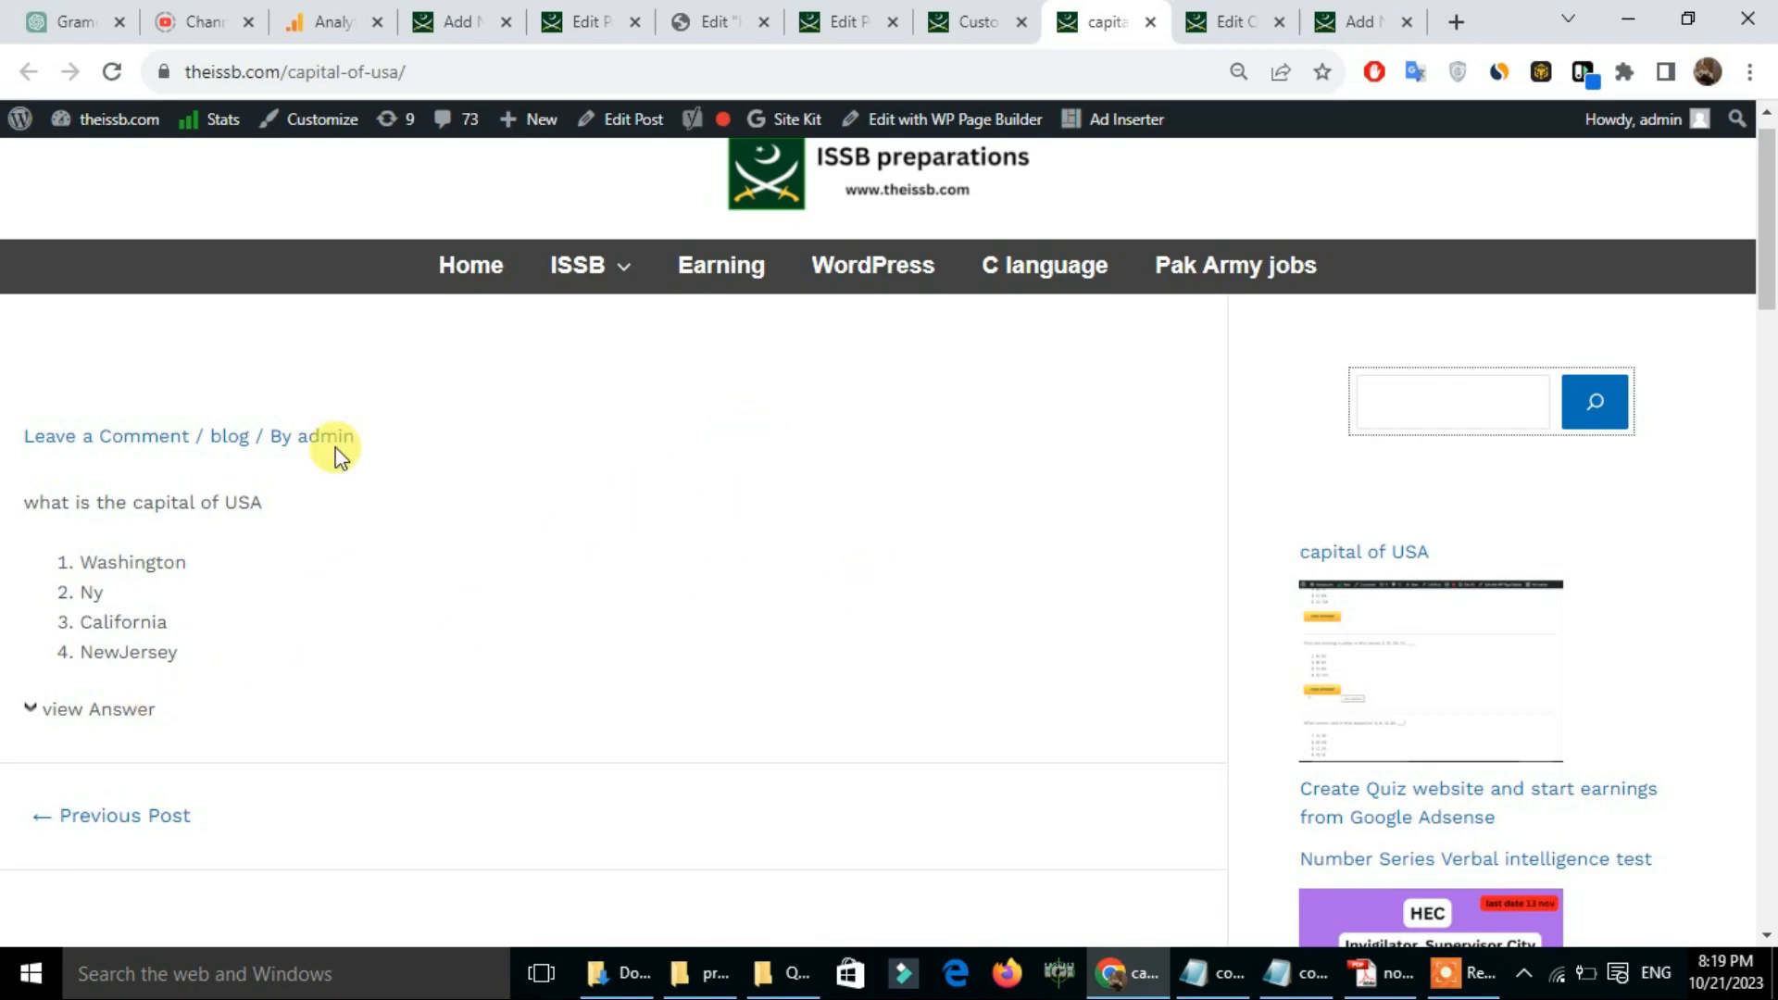
Step: Reload the published "capital of USA" post, check its plain "view Answer" link, and review the expand shortcode in the post editor
left_click(110, 74)
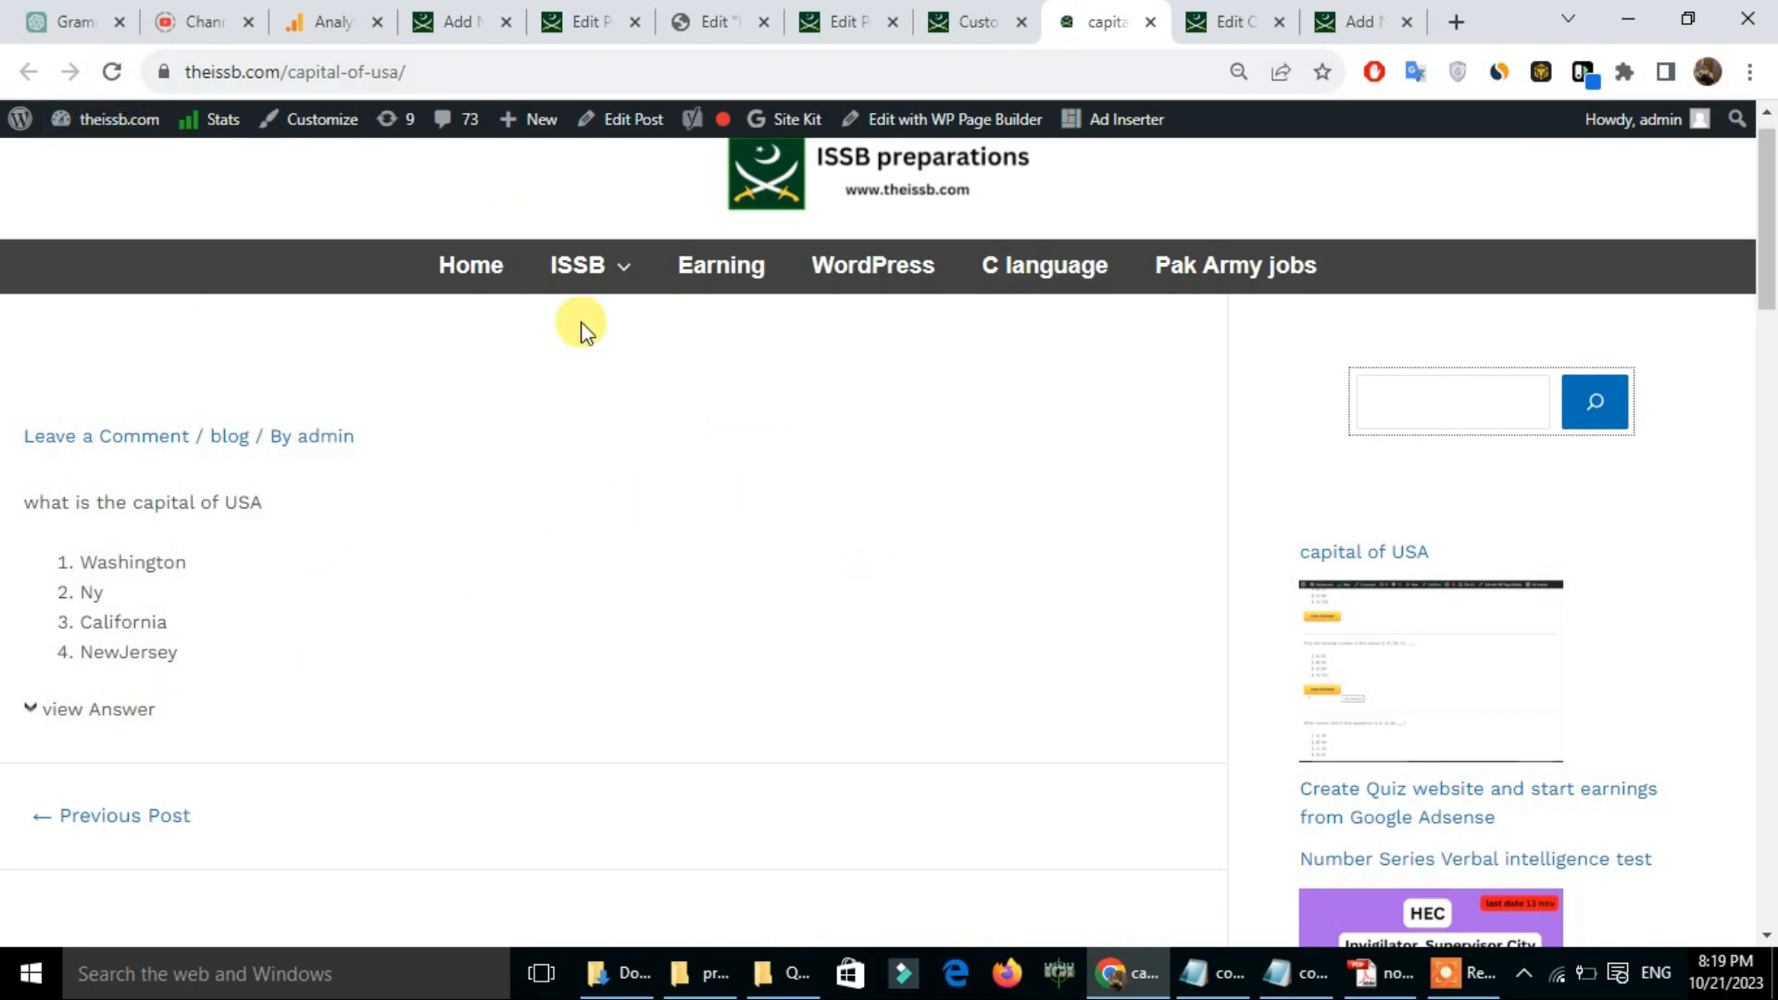
left_click(74, 725)
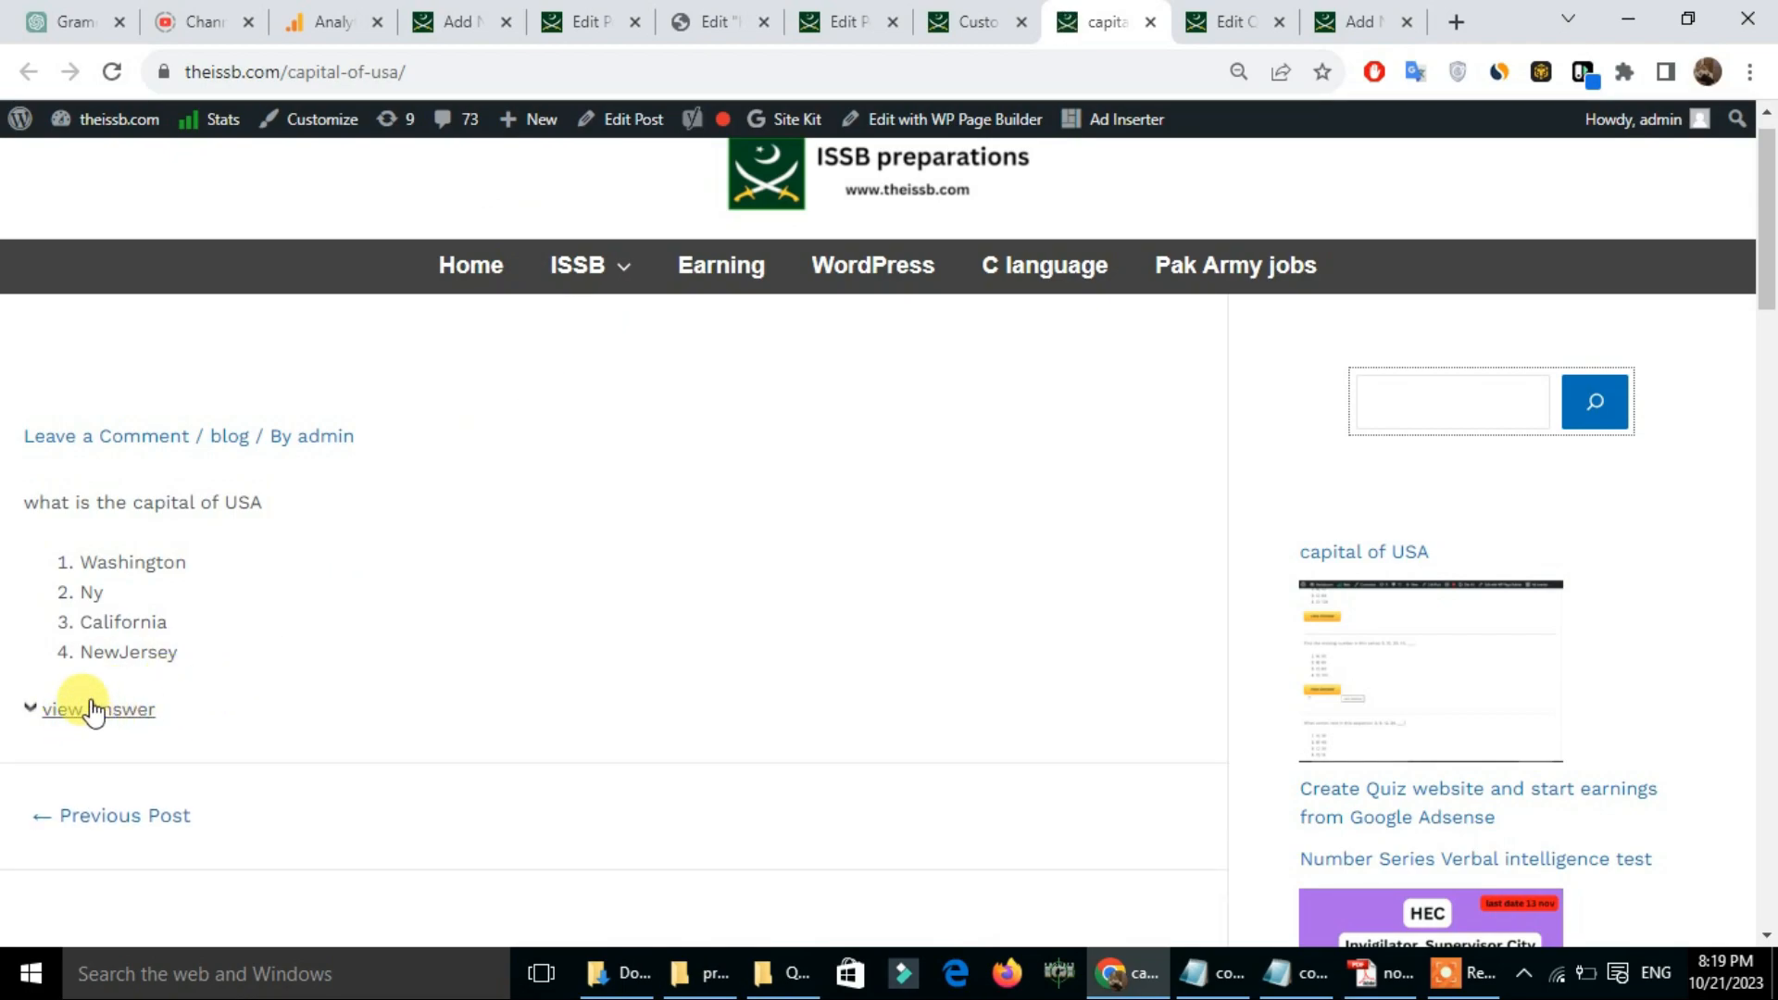
left_click(932, 16)
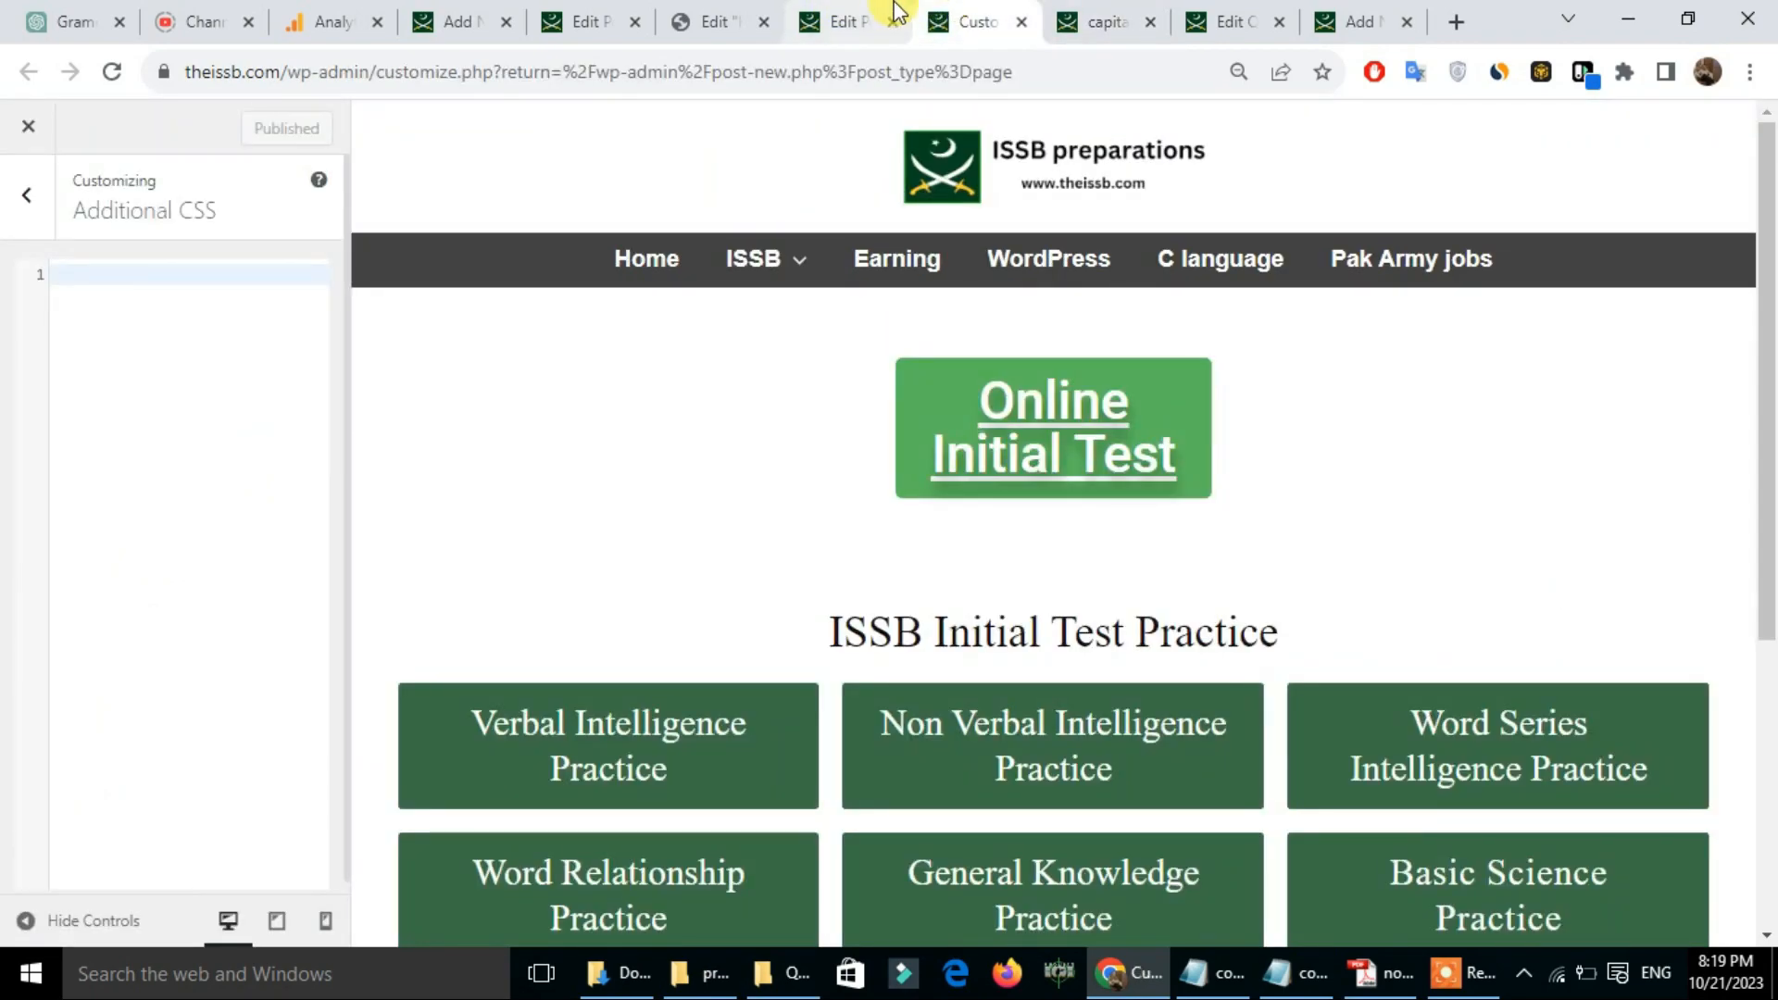
left_click(871, 13)
left_click_drag(1769, 208, 1773, 290)
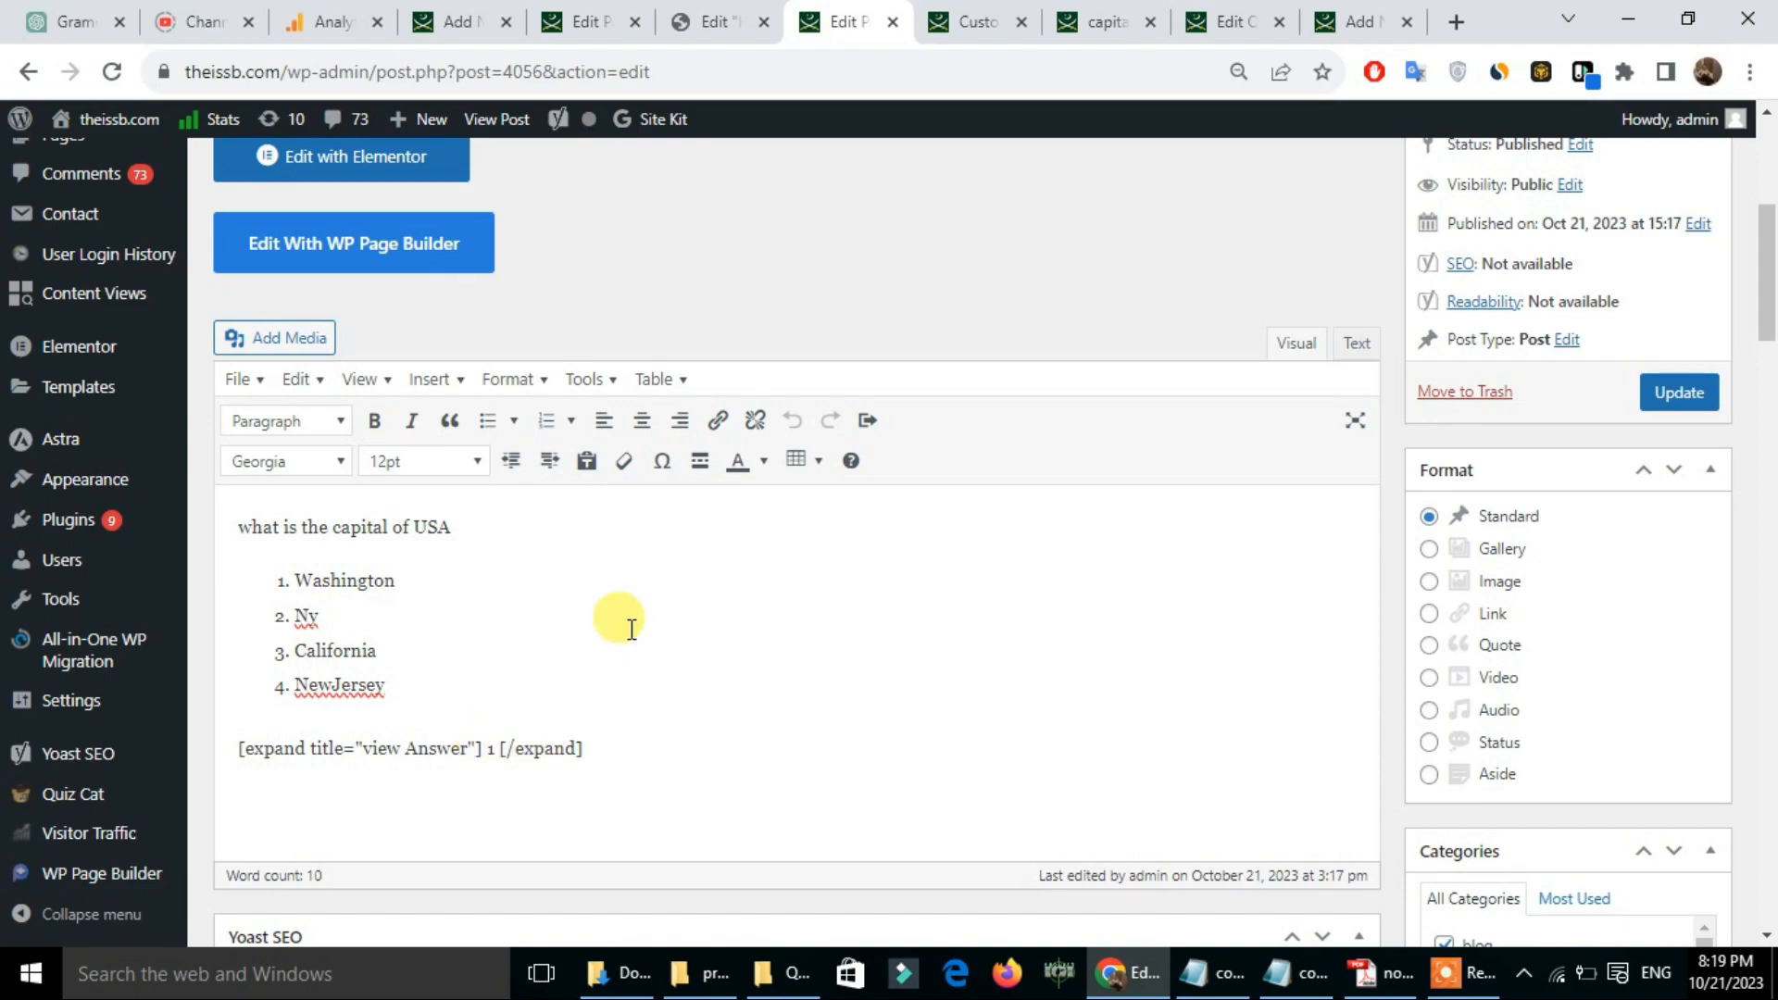
Step: Close the quiz editing tab for the Australia capitals quiz and return to the published "capital of USA" post
left_click(1213, 14)
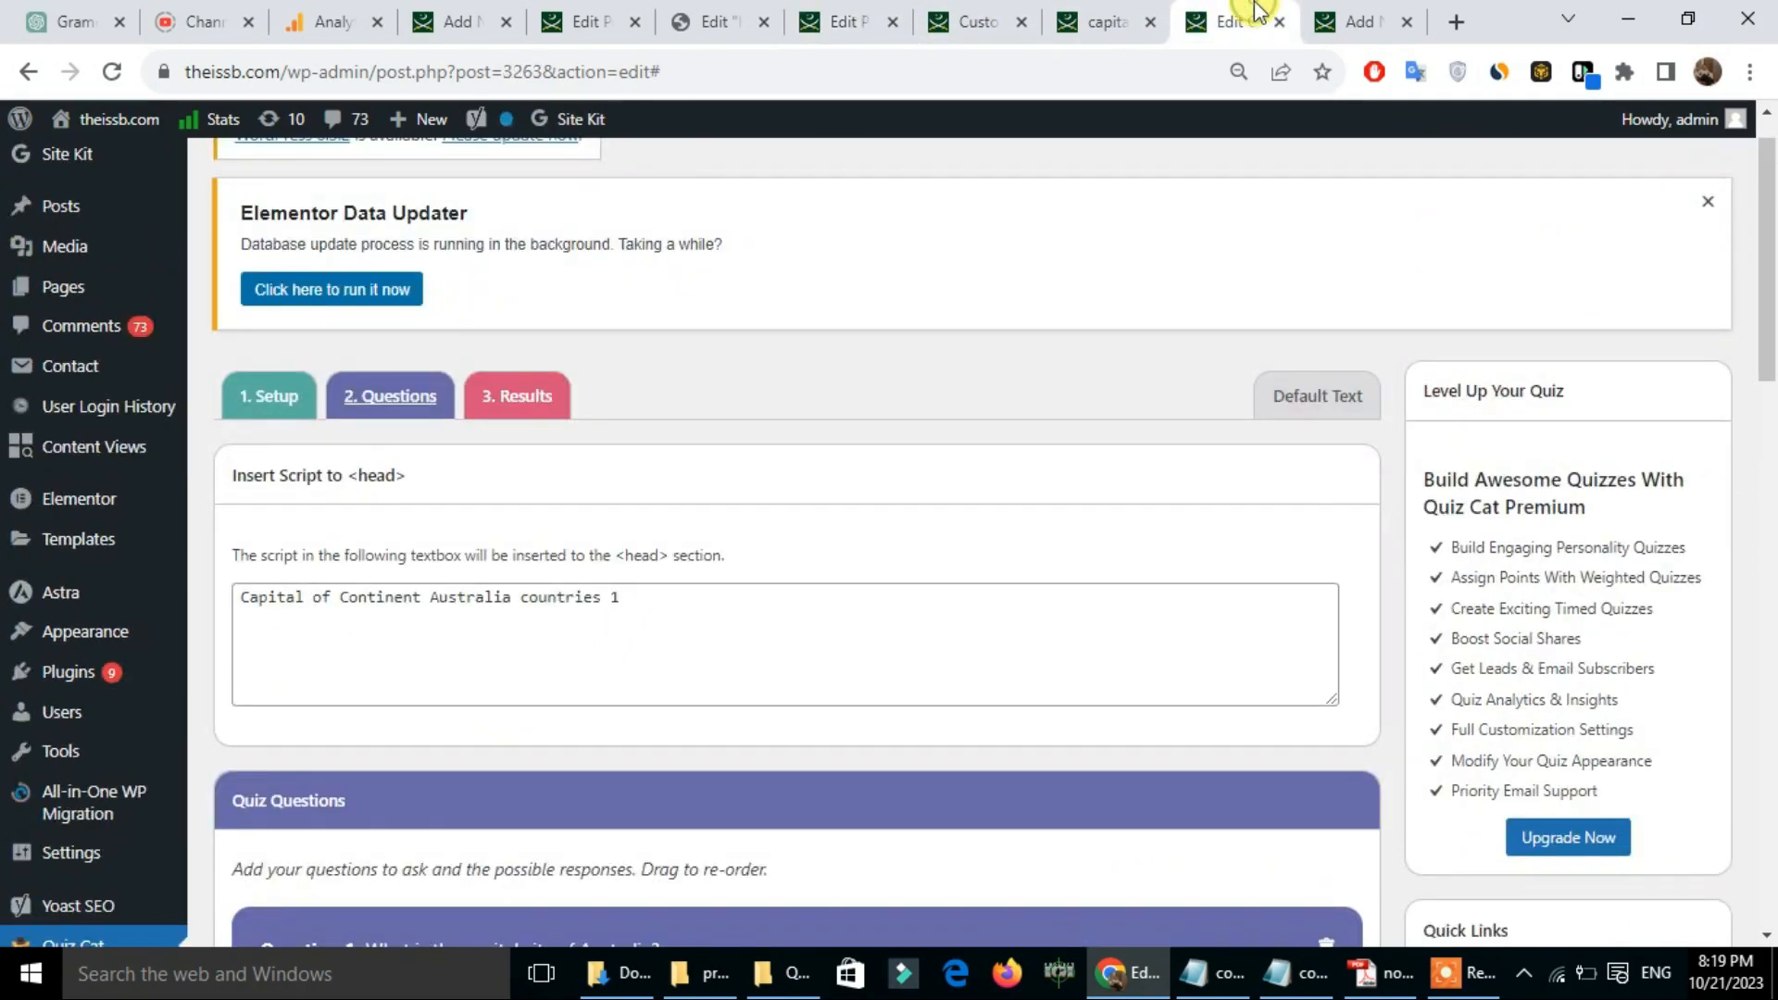
left_click(1102, 20)
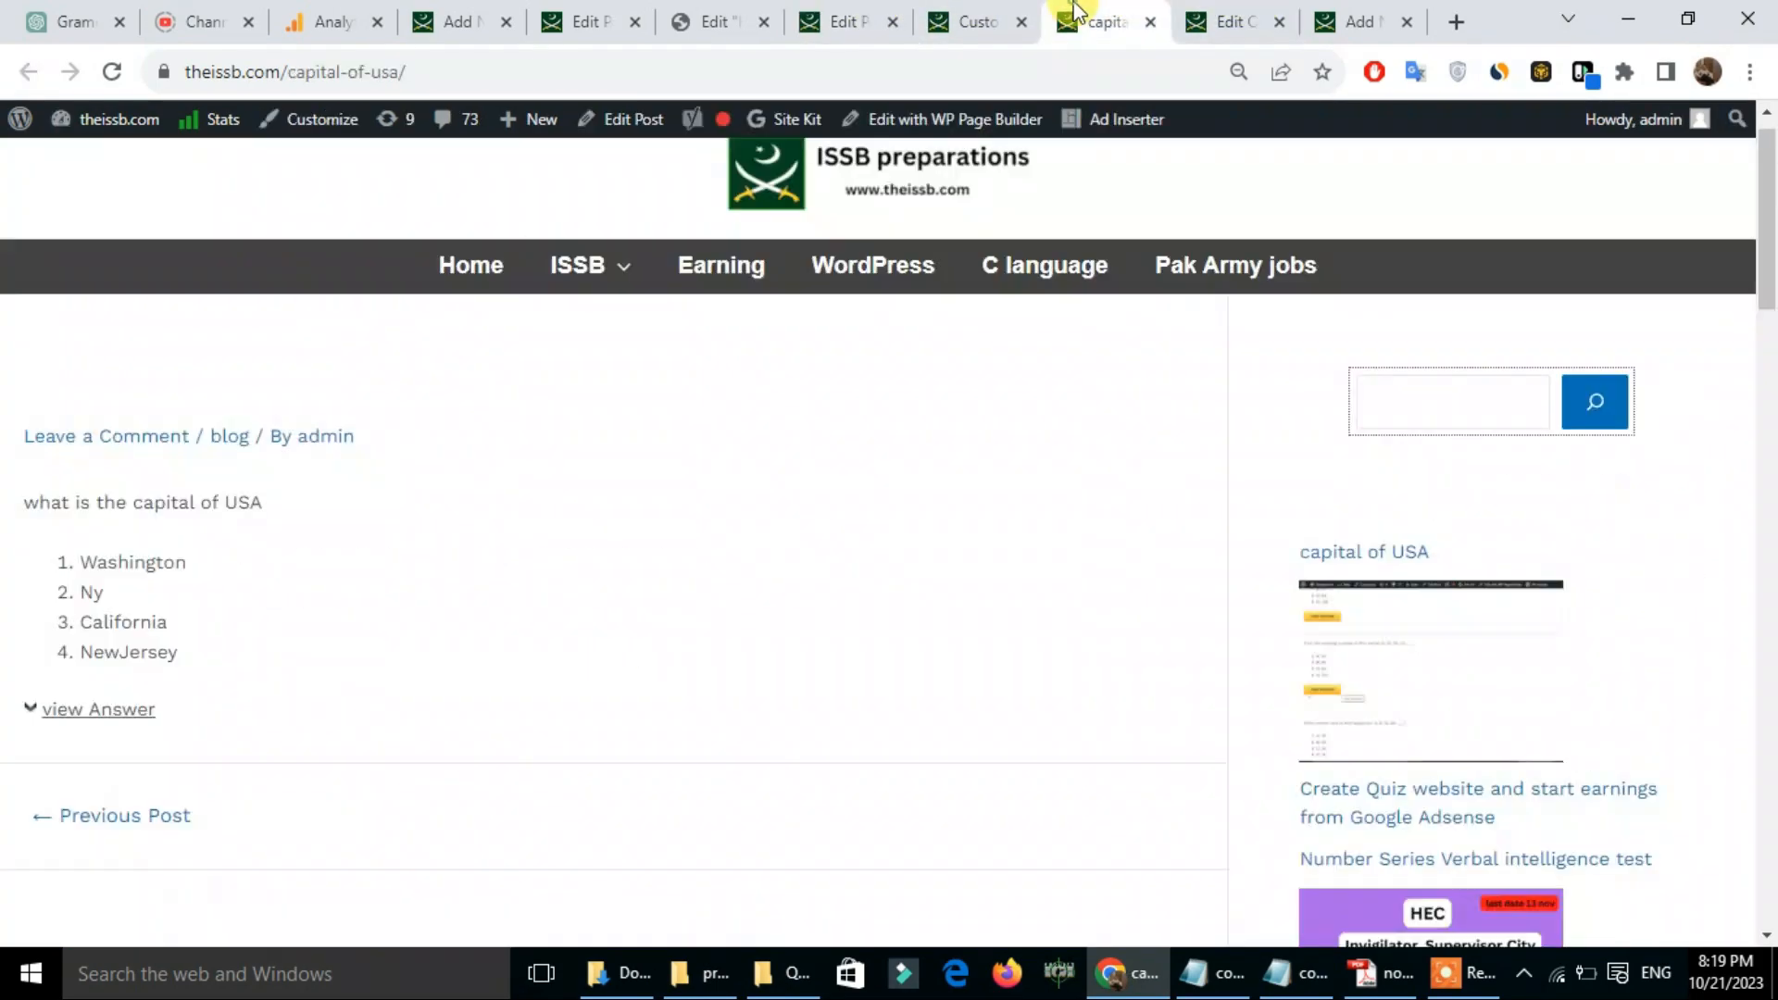
left_click(1279, 22)
left_click(1016, 219)
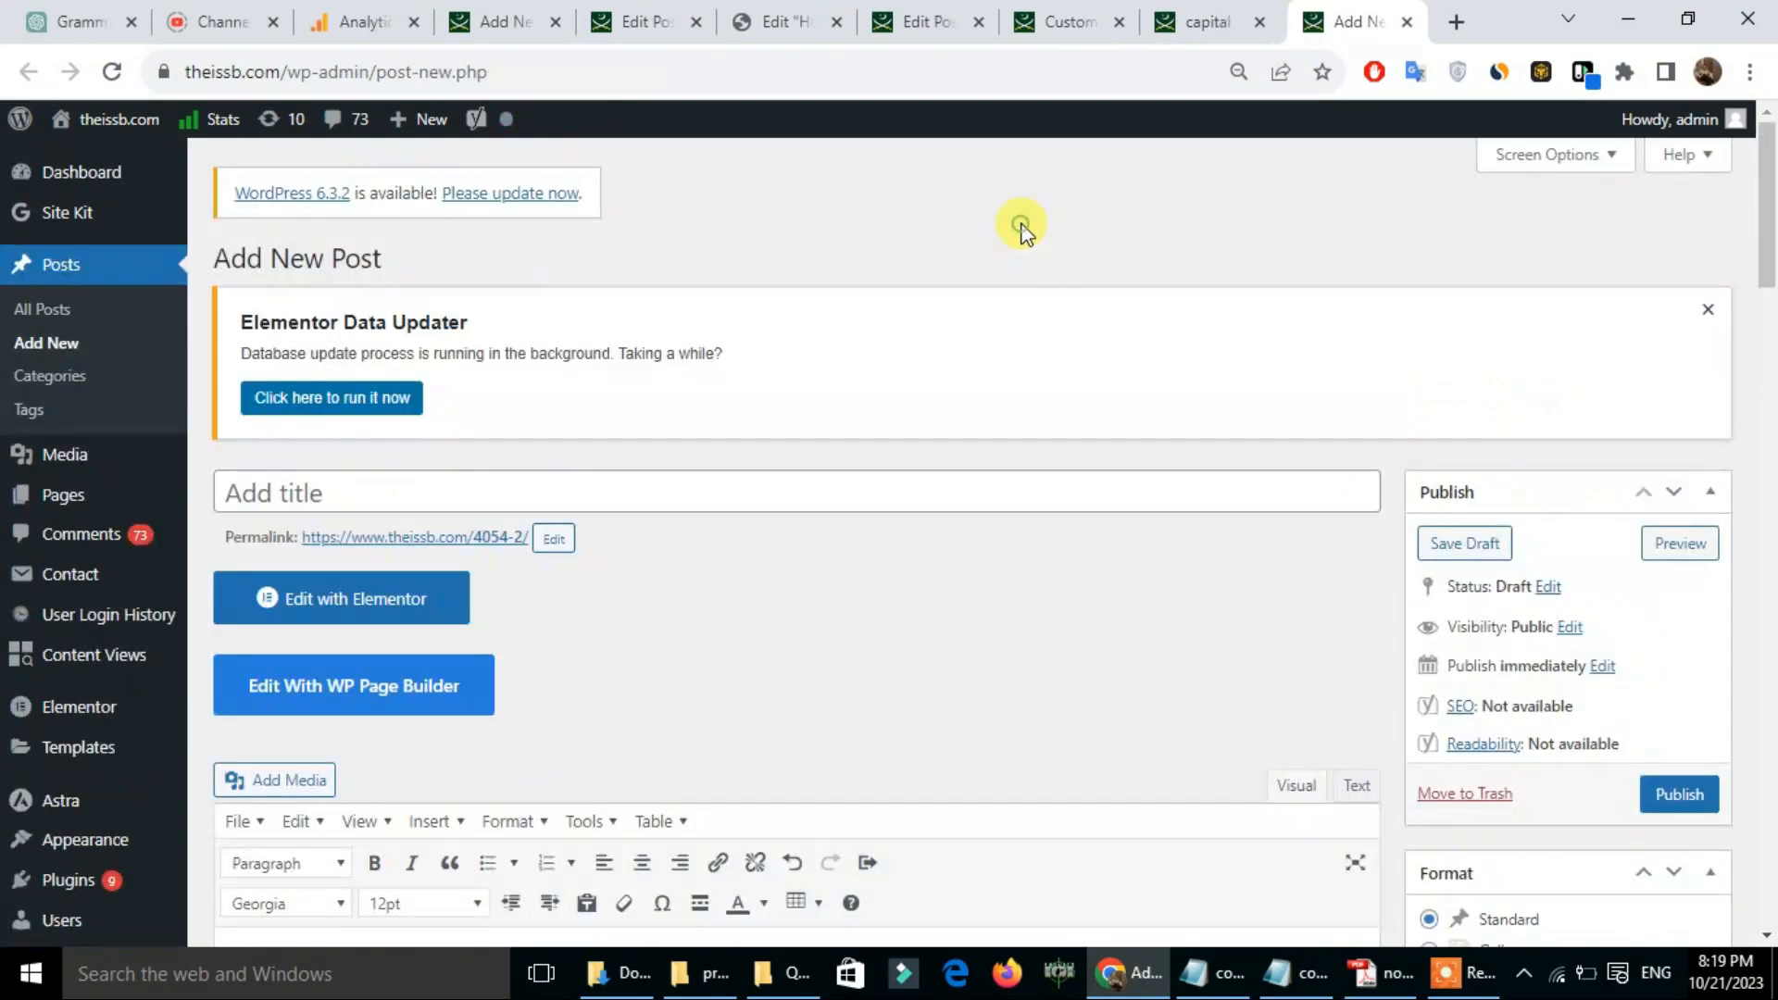
left_click(1221, 18)
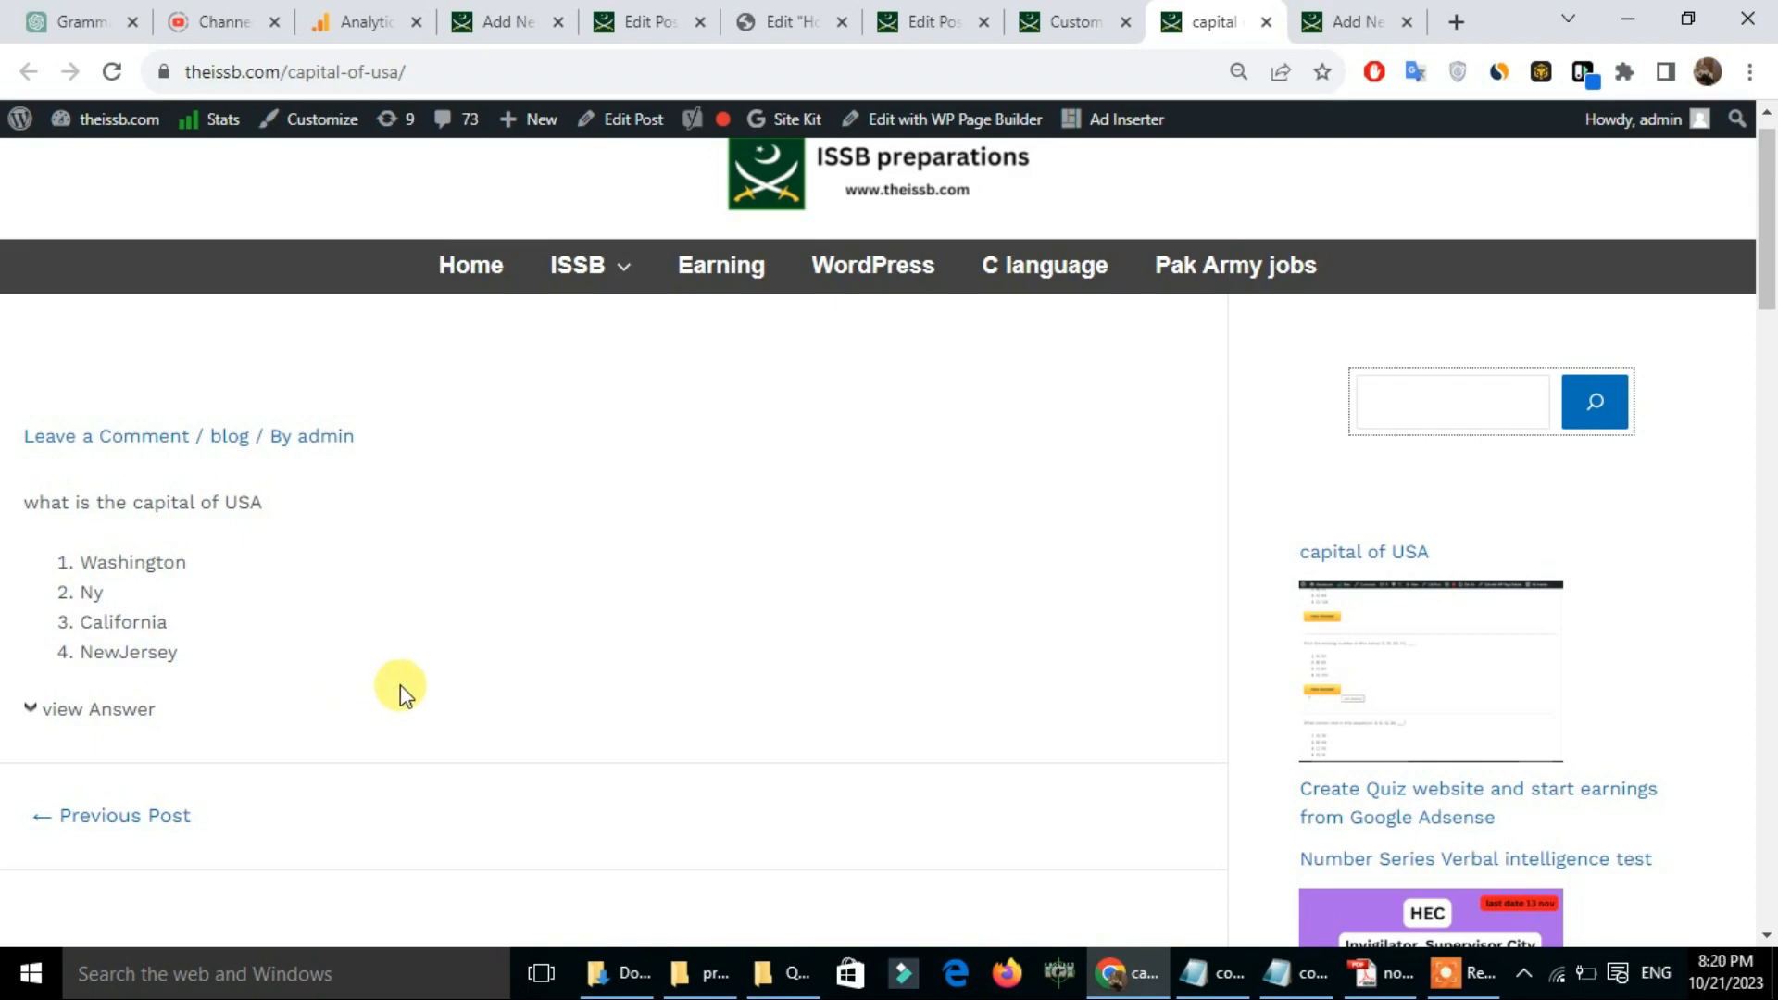
Step: Copy the Collapse-O-Matic style rules from "collapse o matic style css.txt" in Notepad and return to Chrome
left_click(1230, 975)
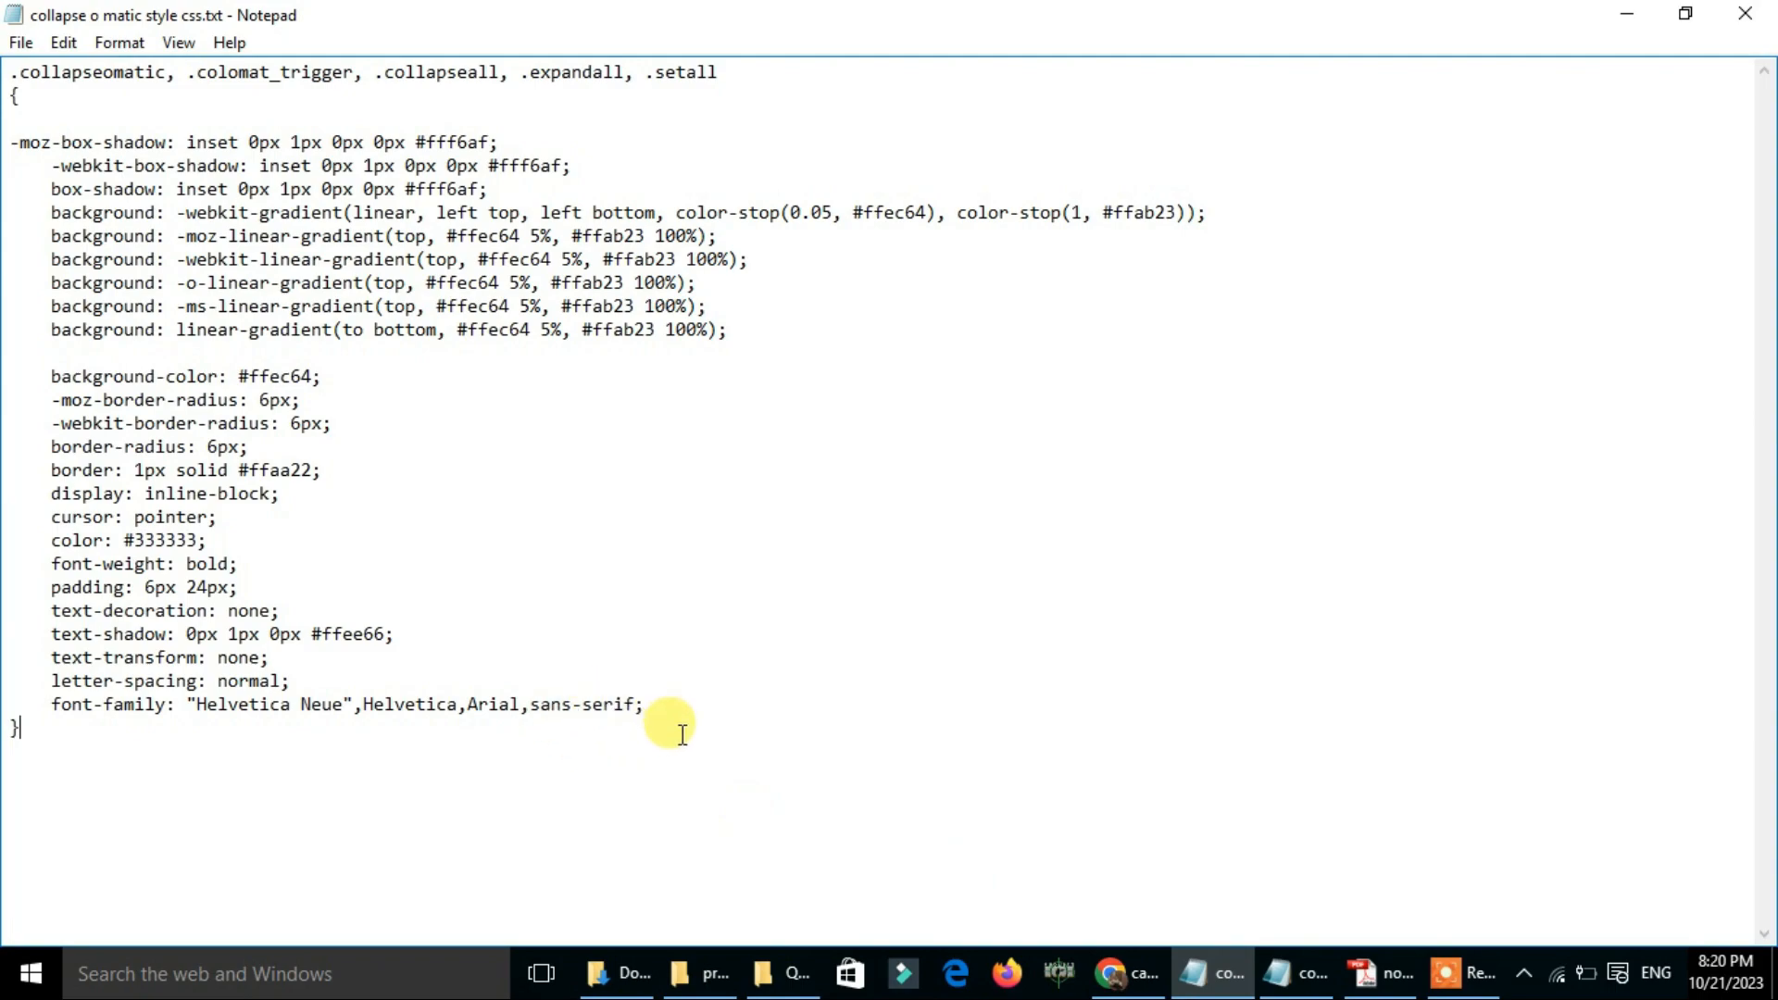
left_click(1125, 972)
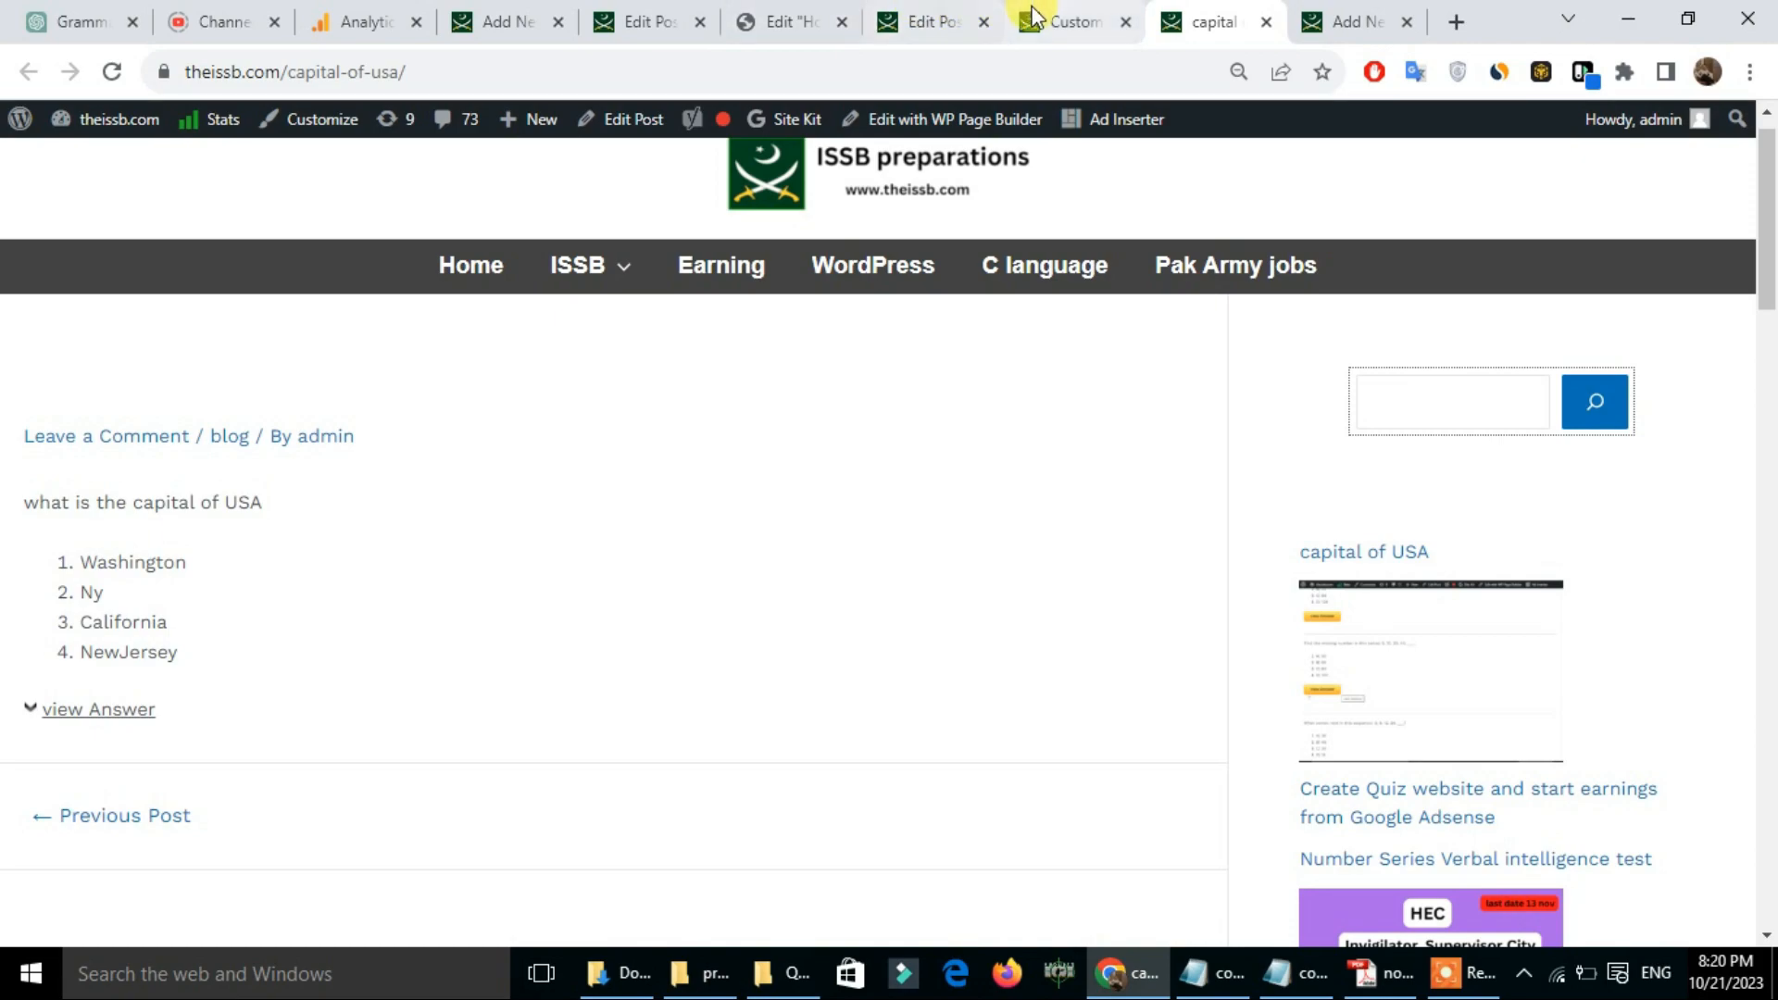
mouse_move(1034, 17)
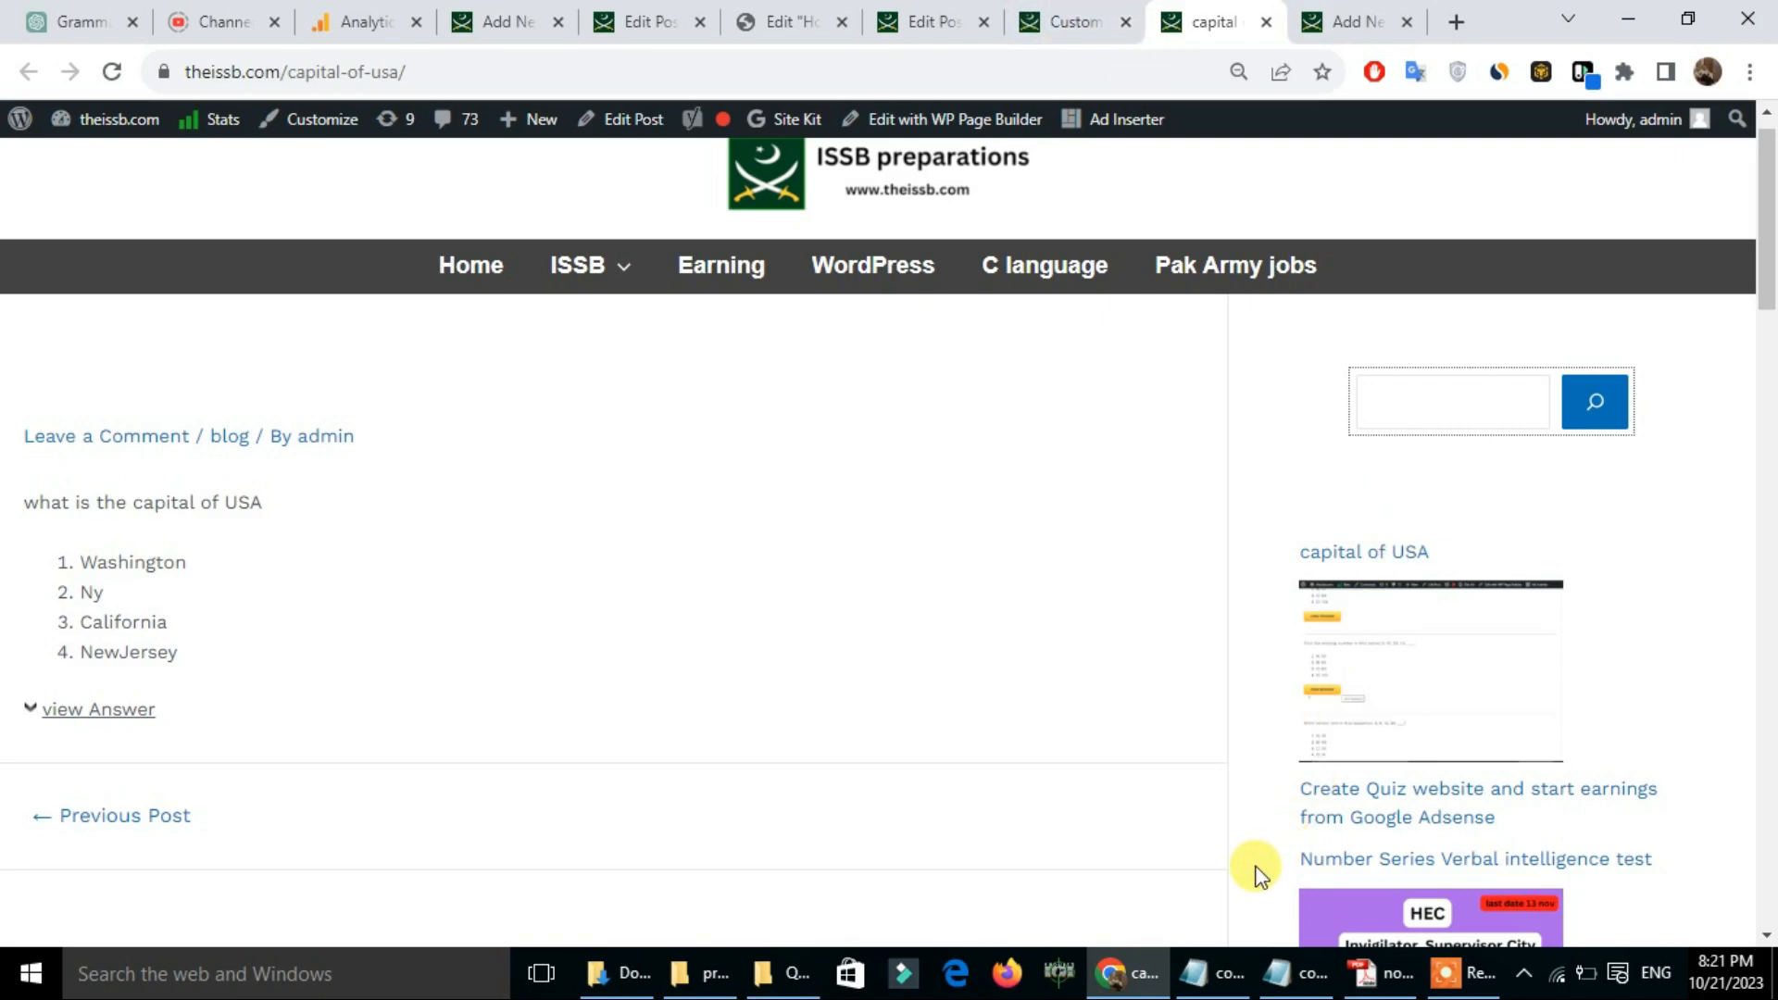
left_click(1246, 971)
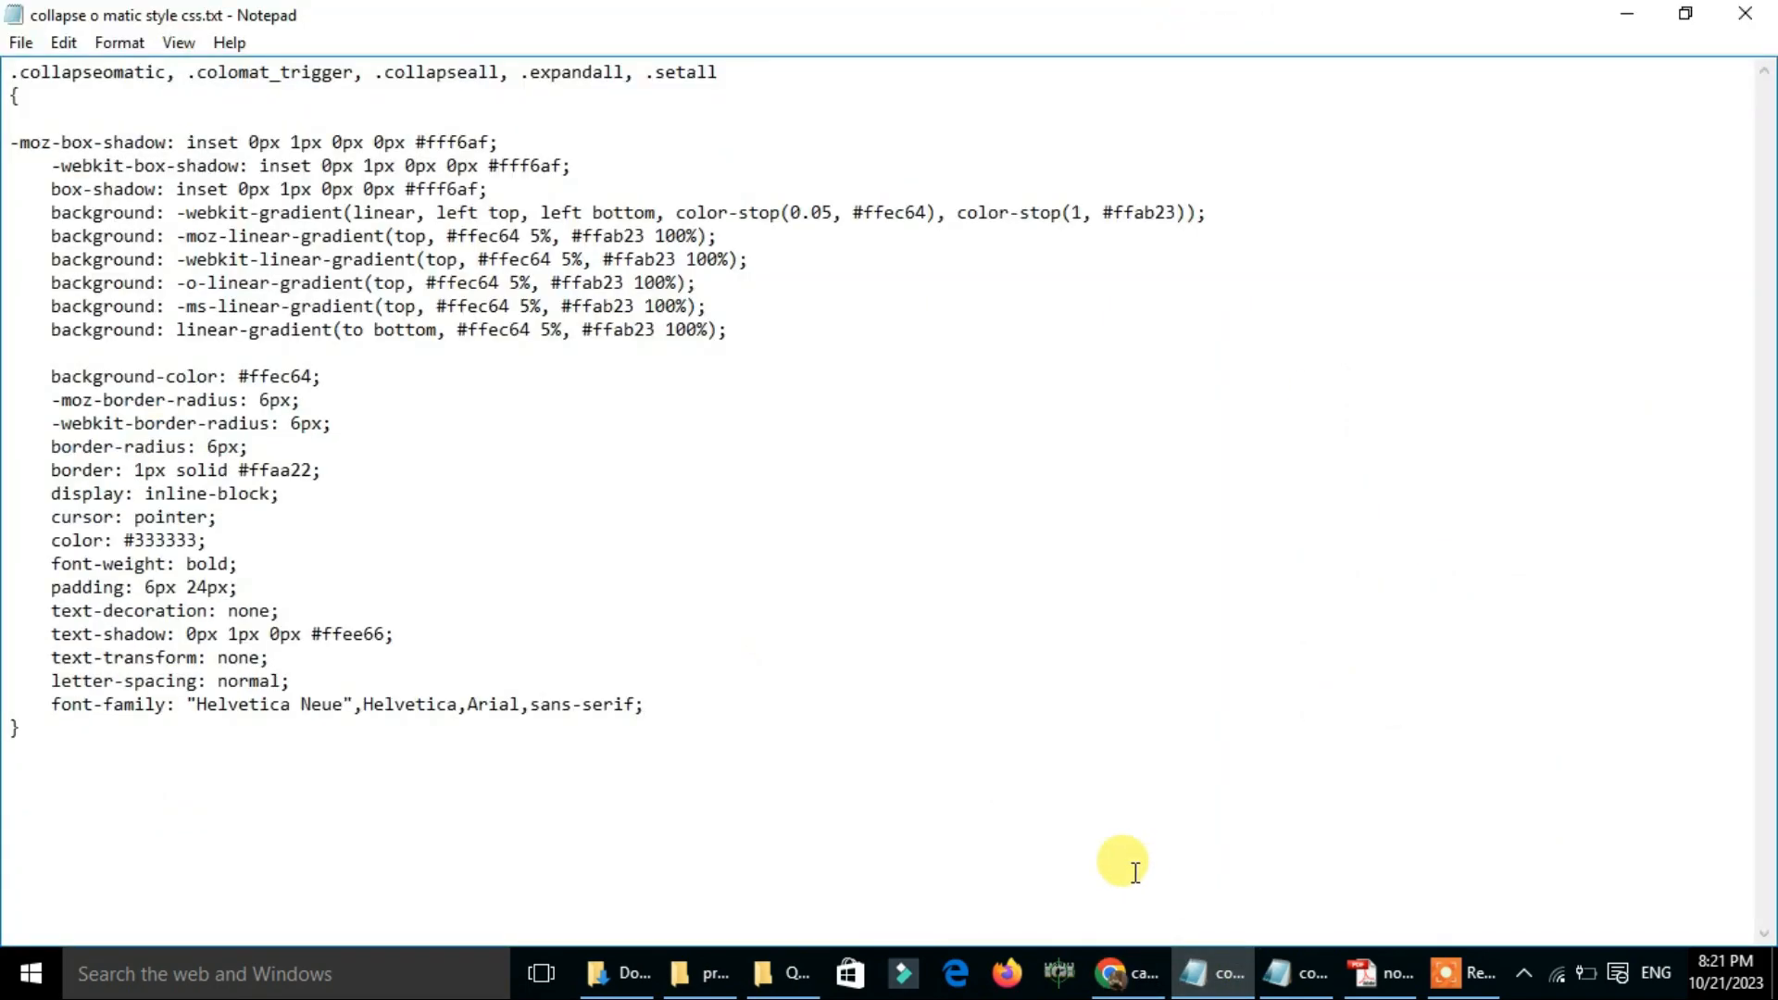
left_click(1121, 977)
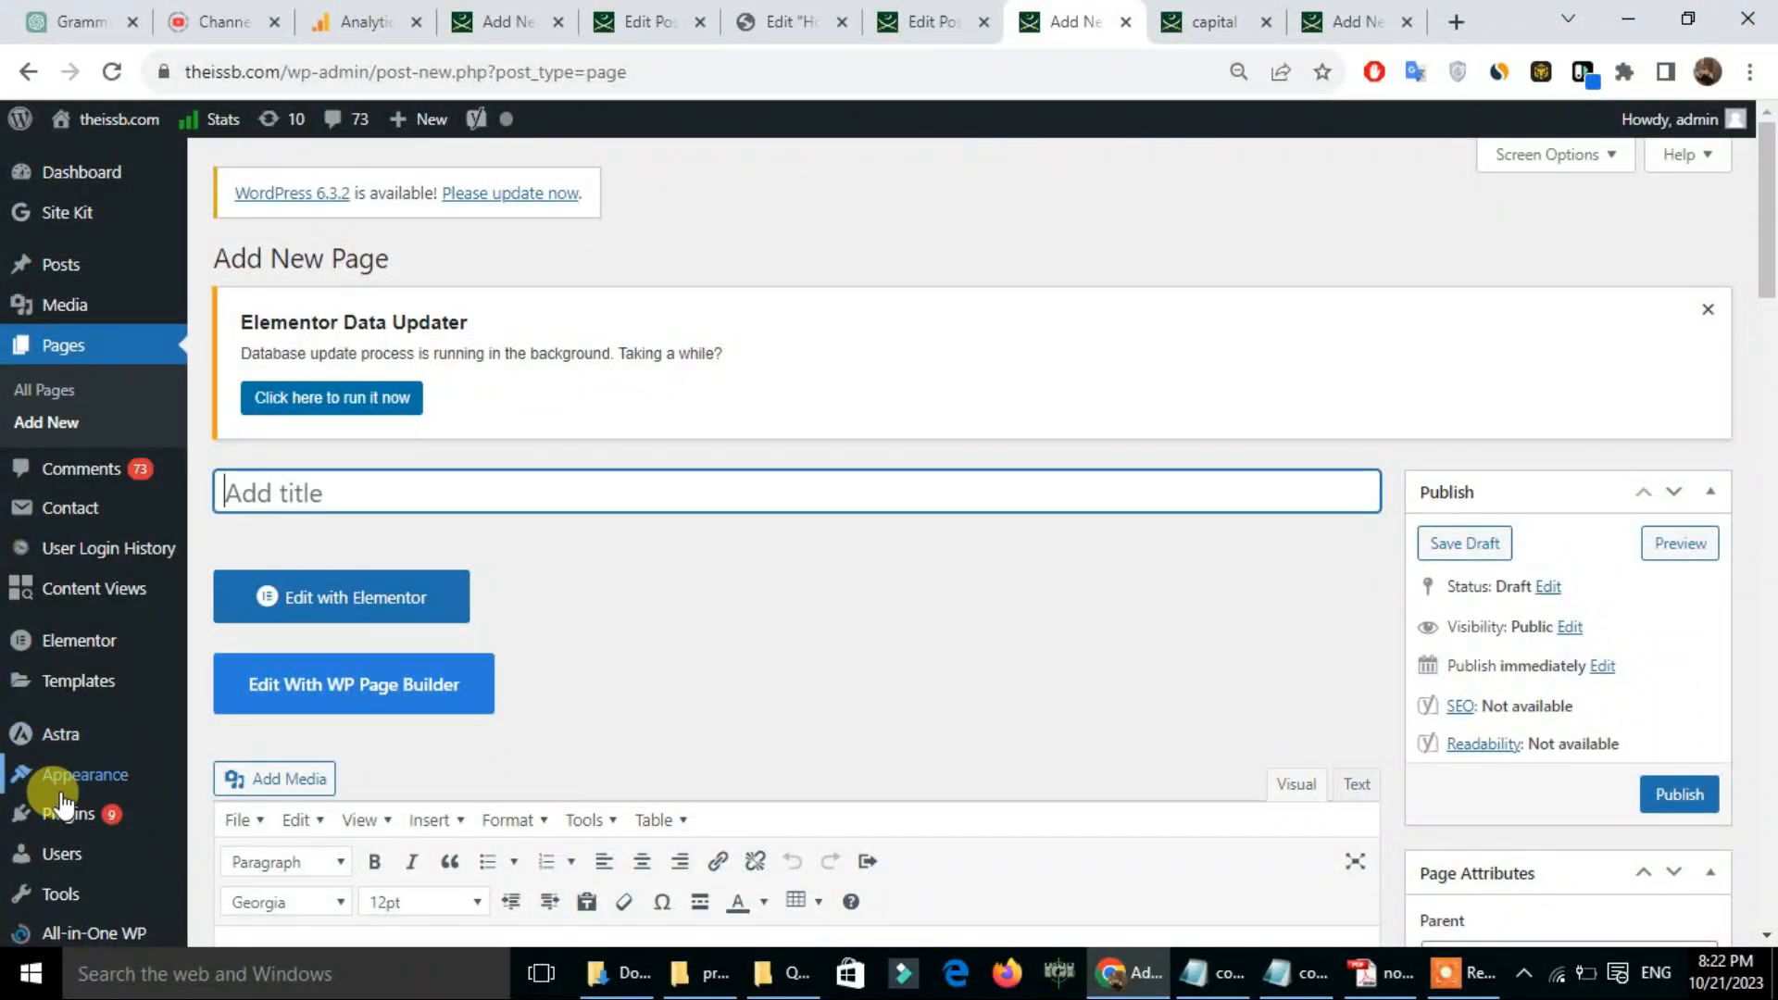
Step: Open the theme Customizer in a new tab and go to its Additional CSS section
mouse_move(78, 780)
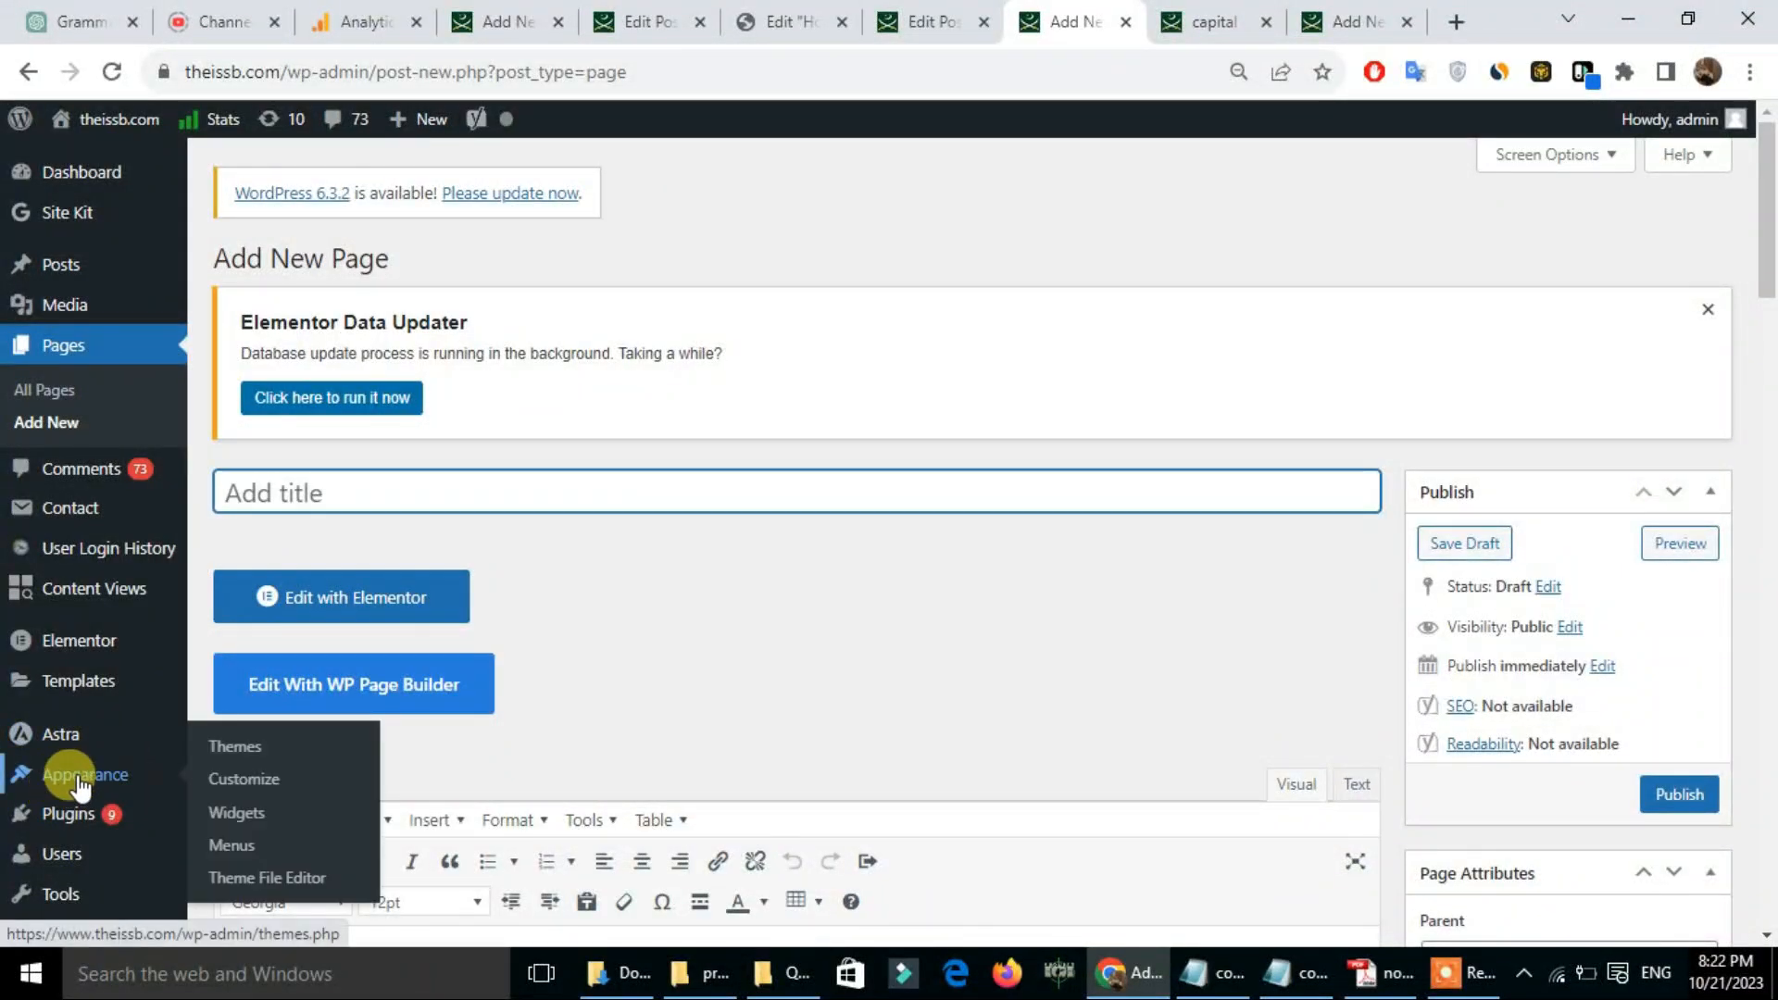
middle_click(242, 782)
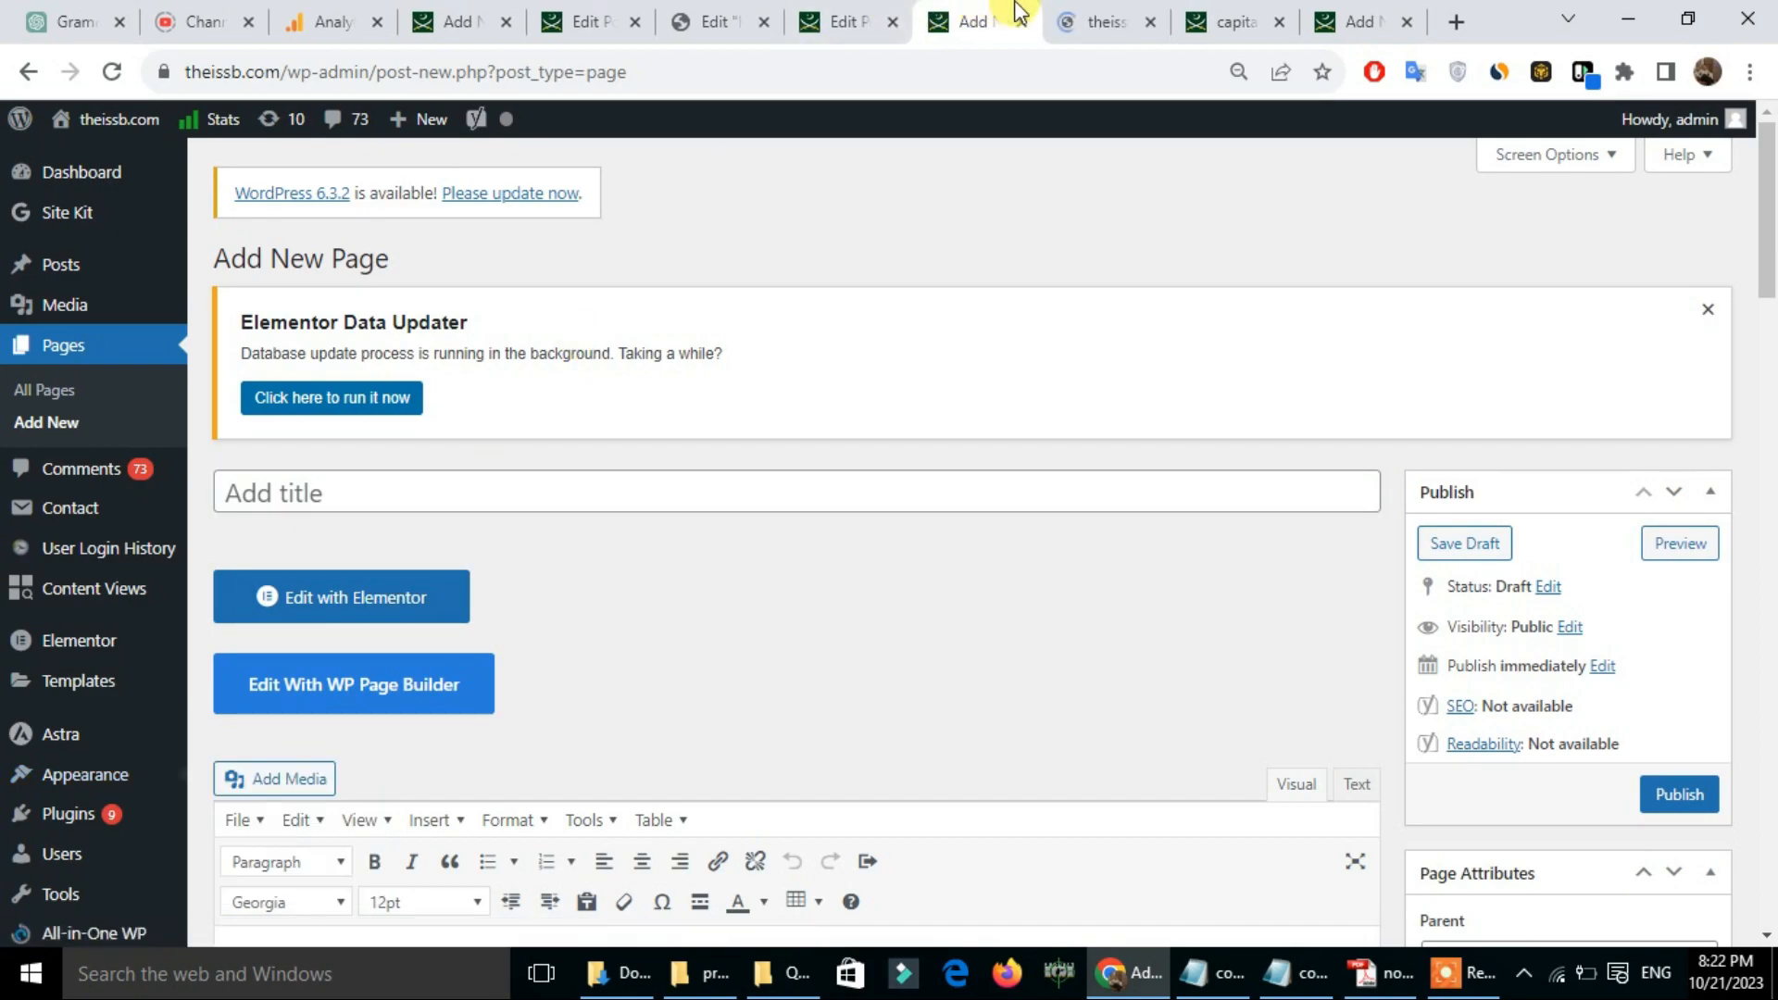
left_click(1053, 11)
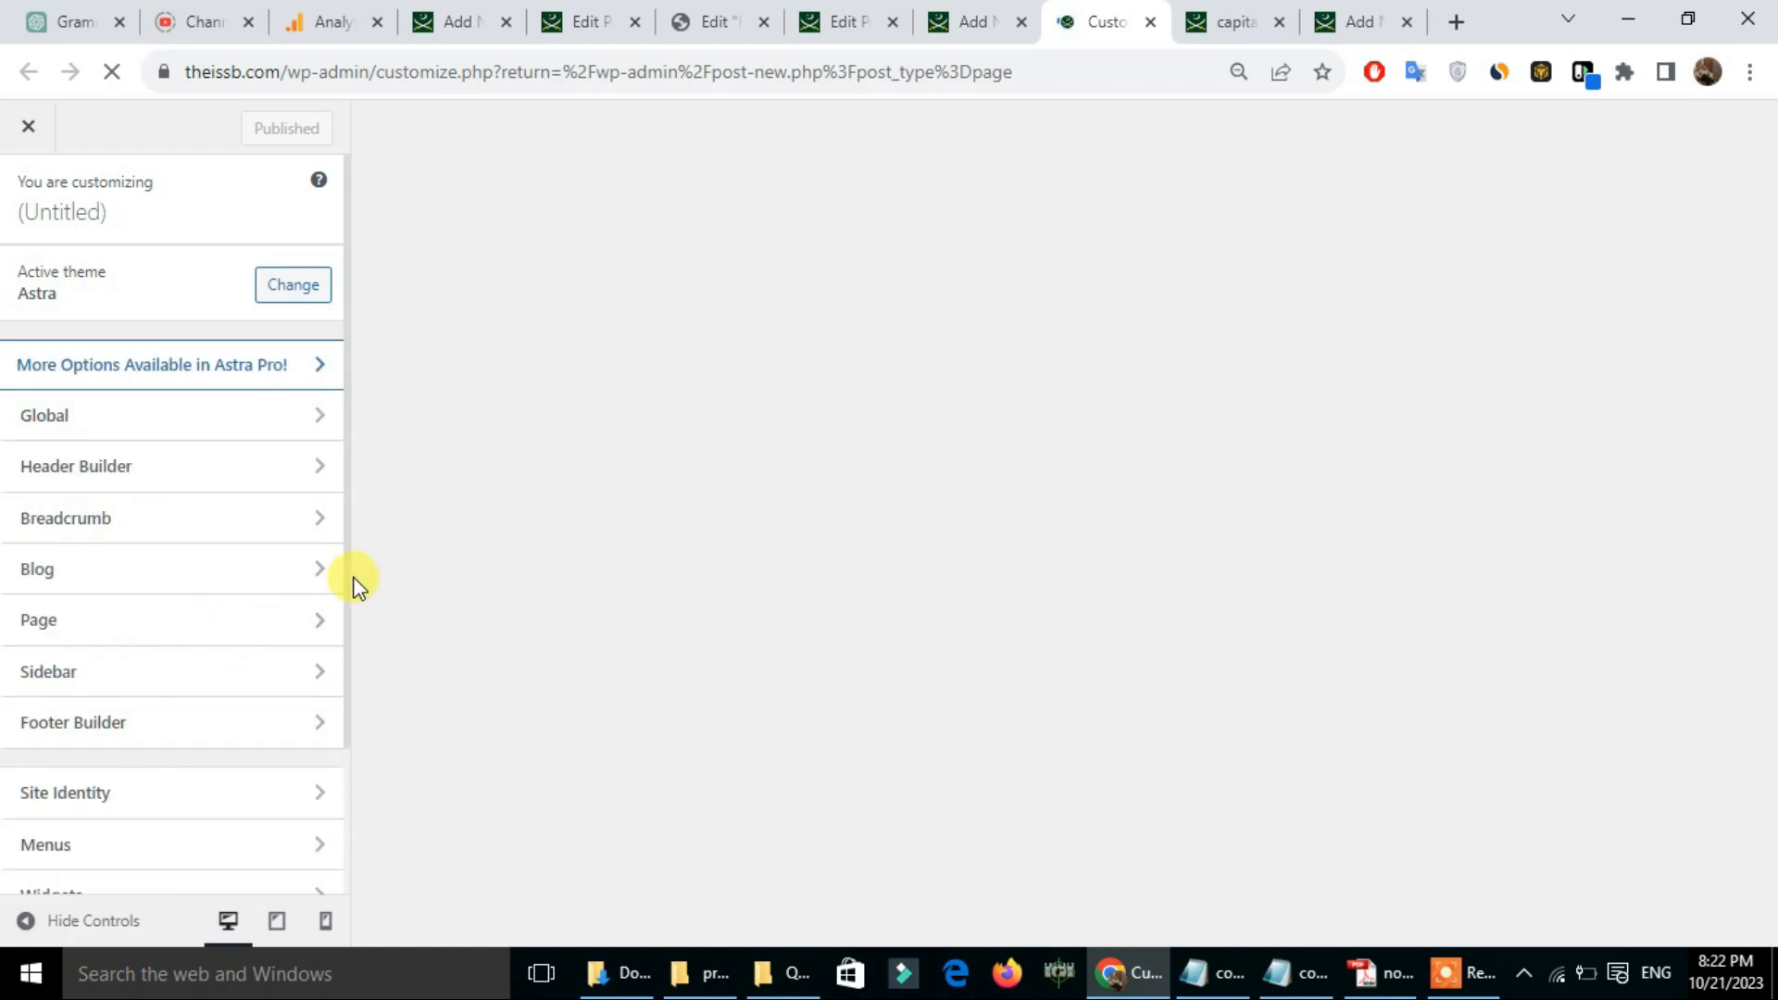
scroll(346, 635, "down", 2)
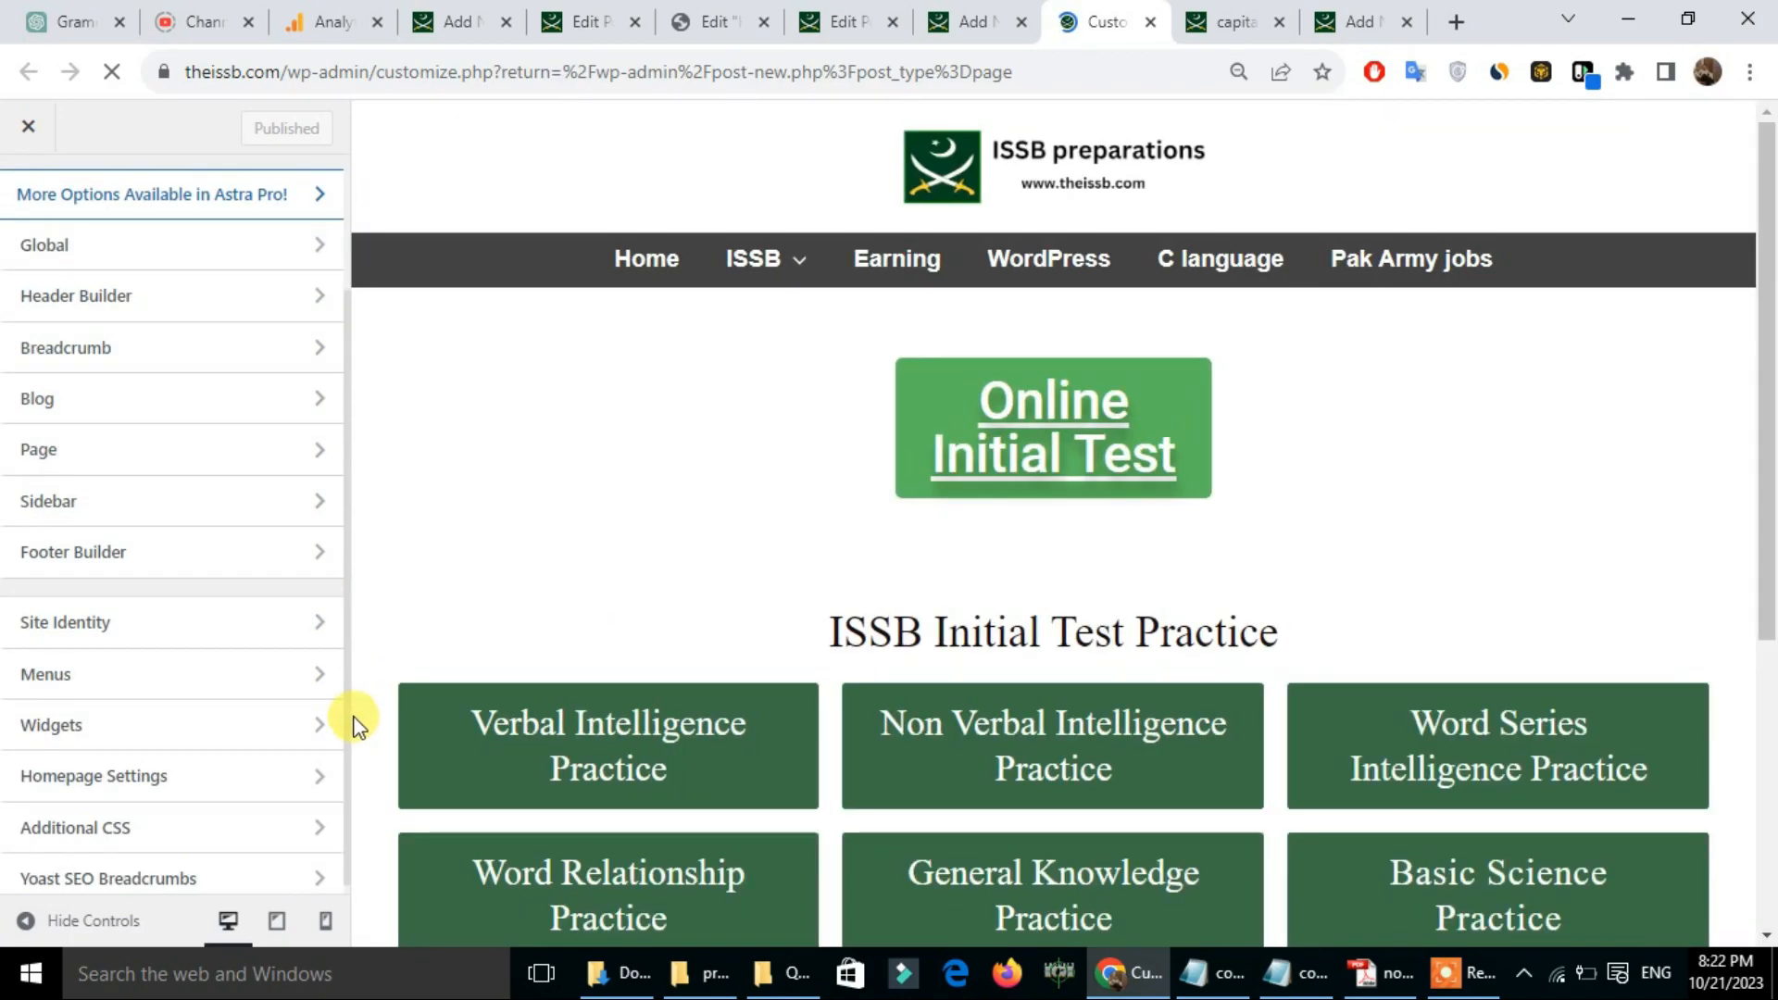
left_click(125, 829)
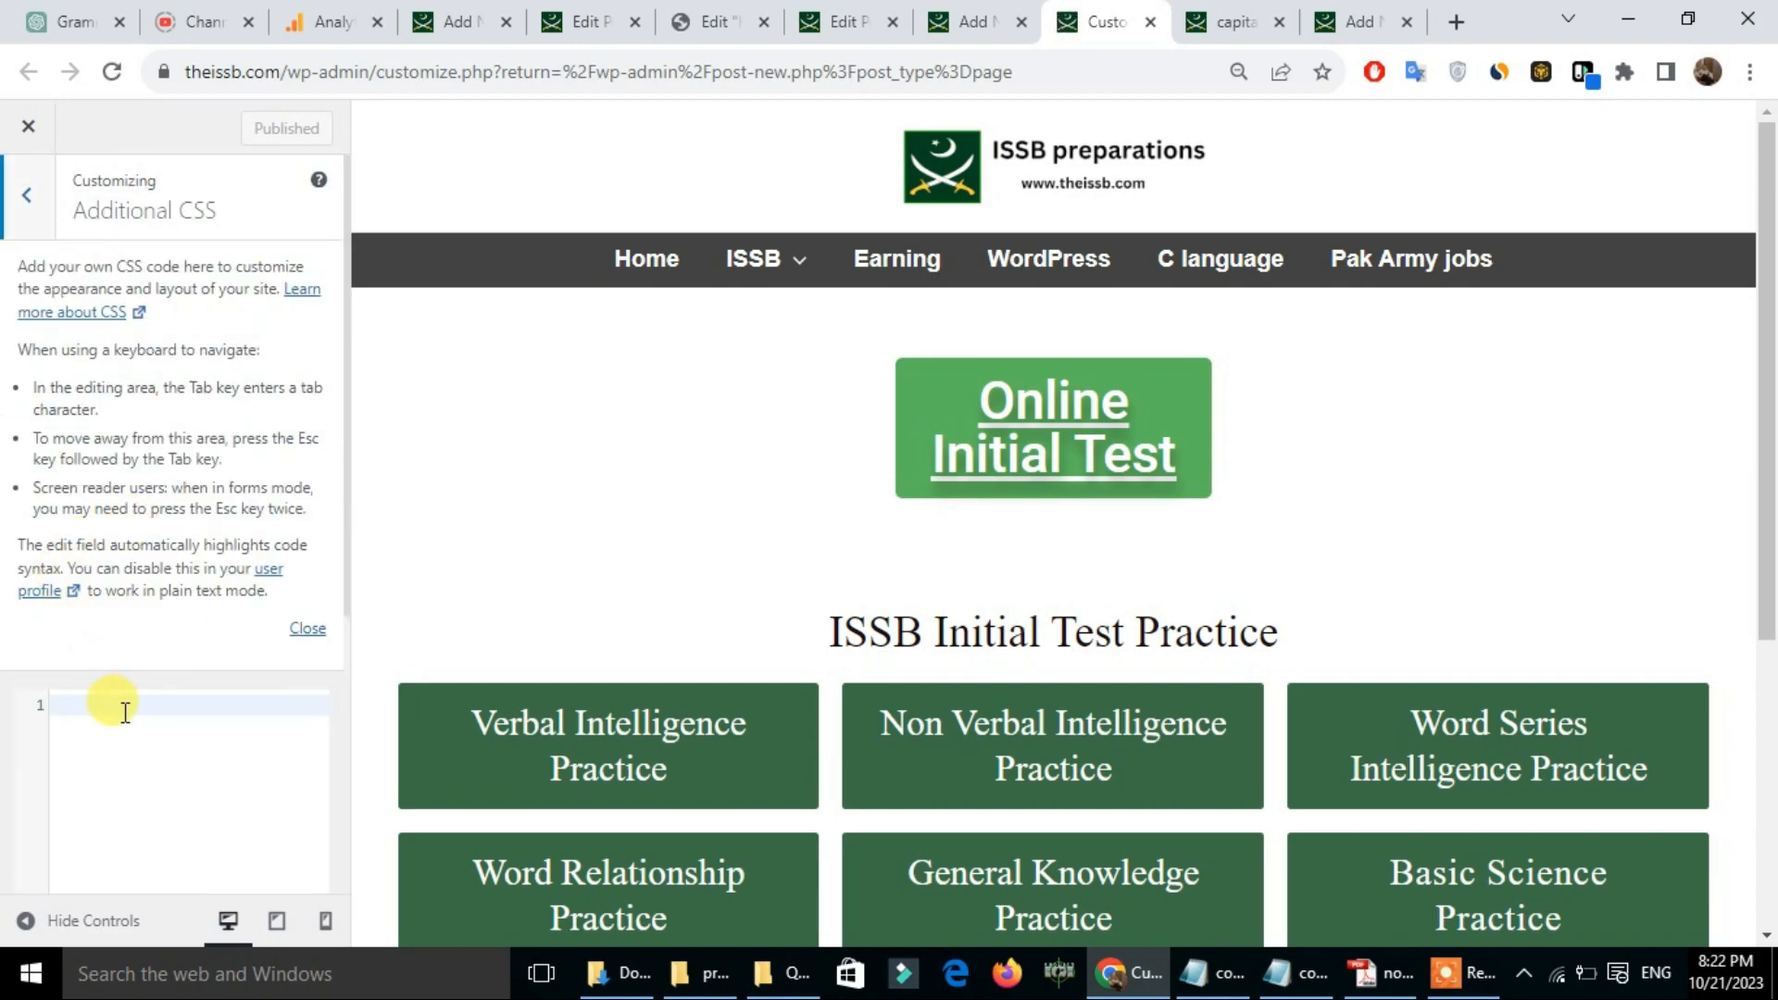
Step: Hide the Additional CSS help text, paste the copied Collapse-O-Matic rules into the empty code editor, and publish the change
left_click(124, 741)
left_click(108, 714)
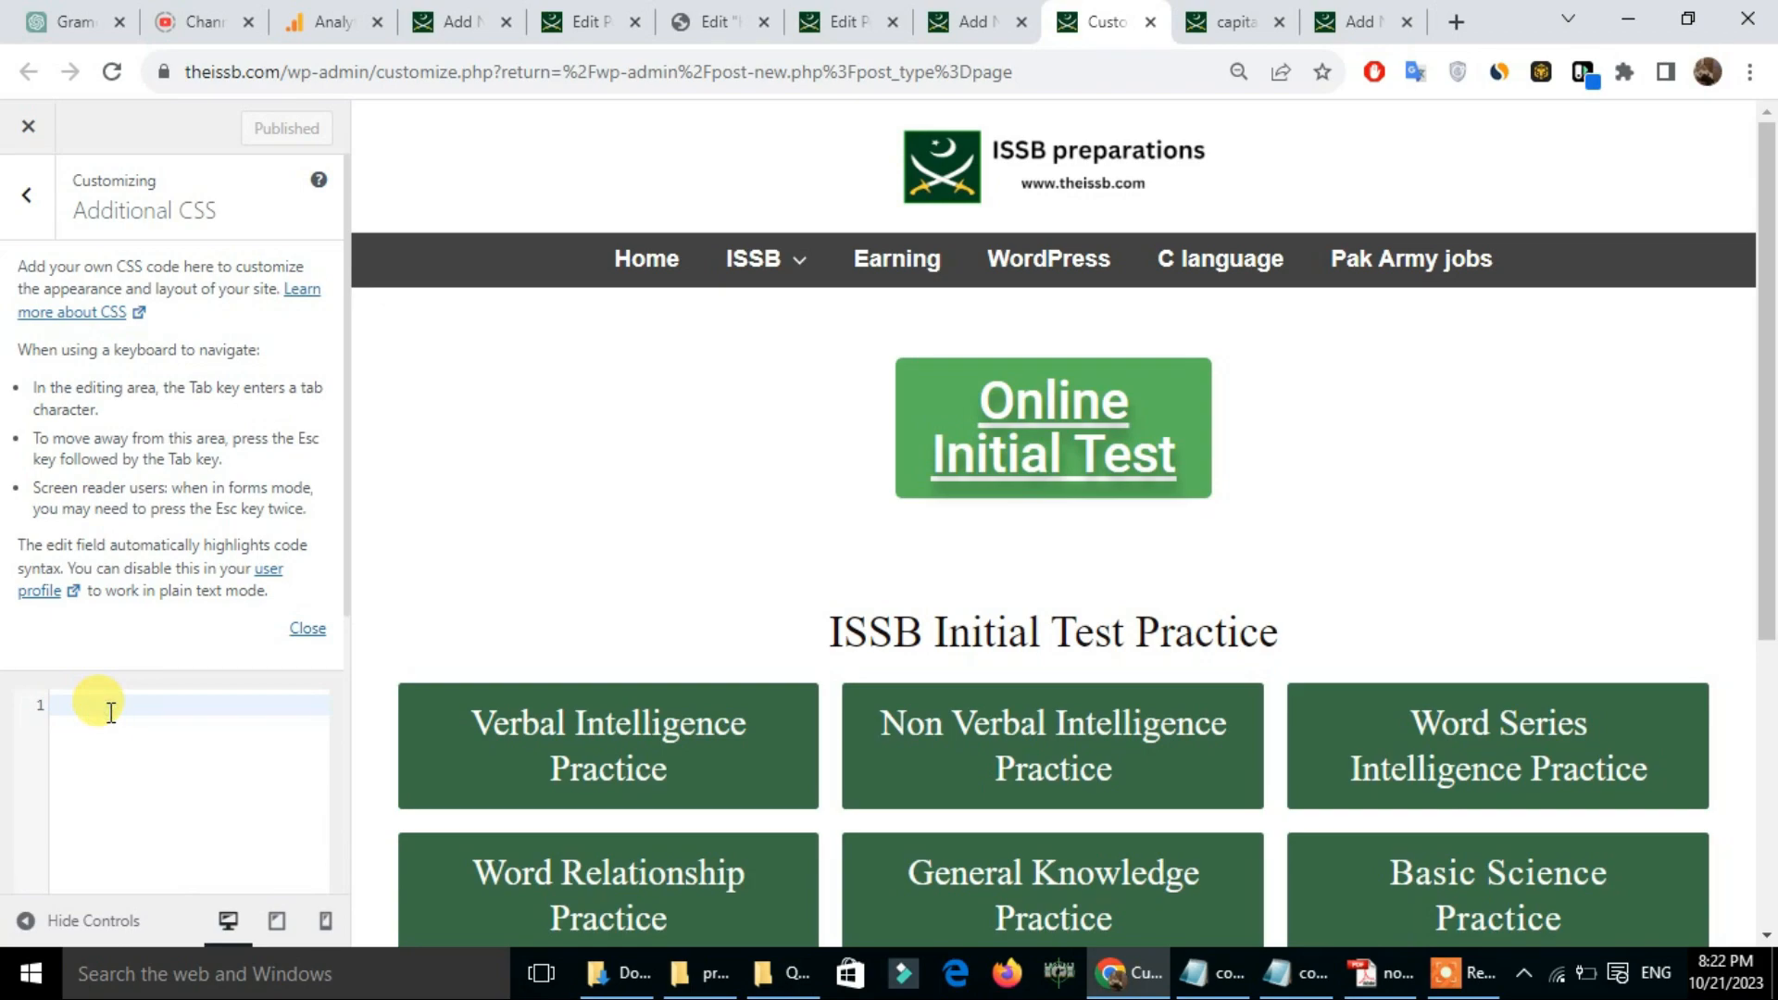
left_click(307, 626)
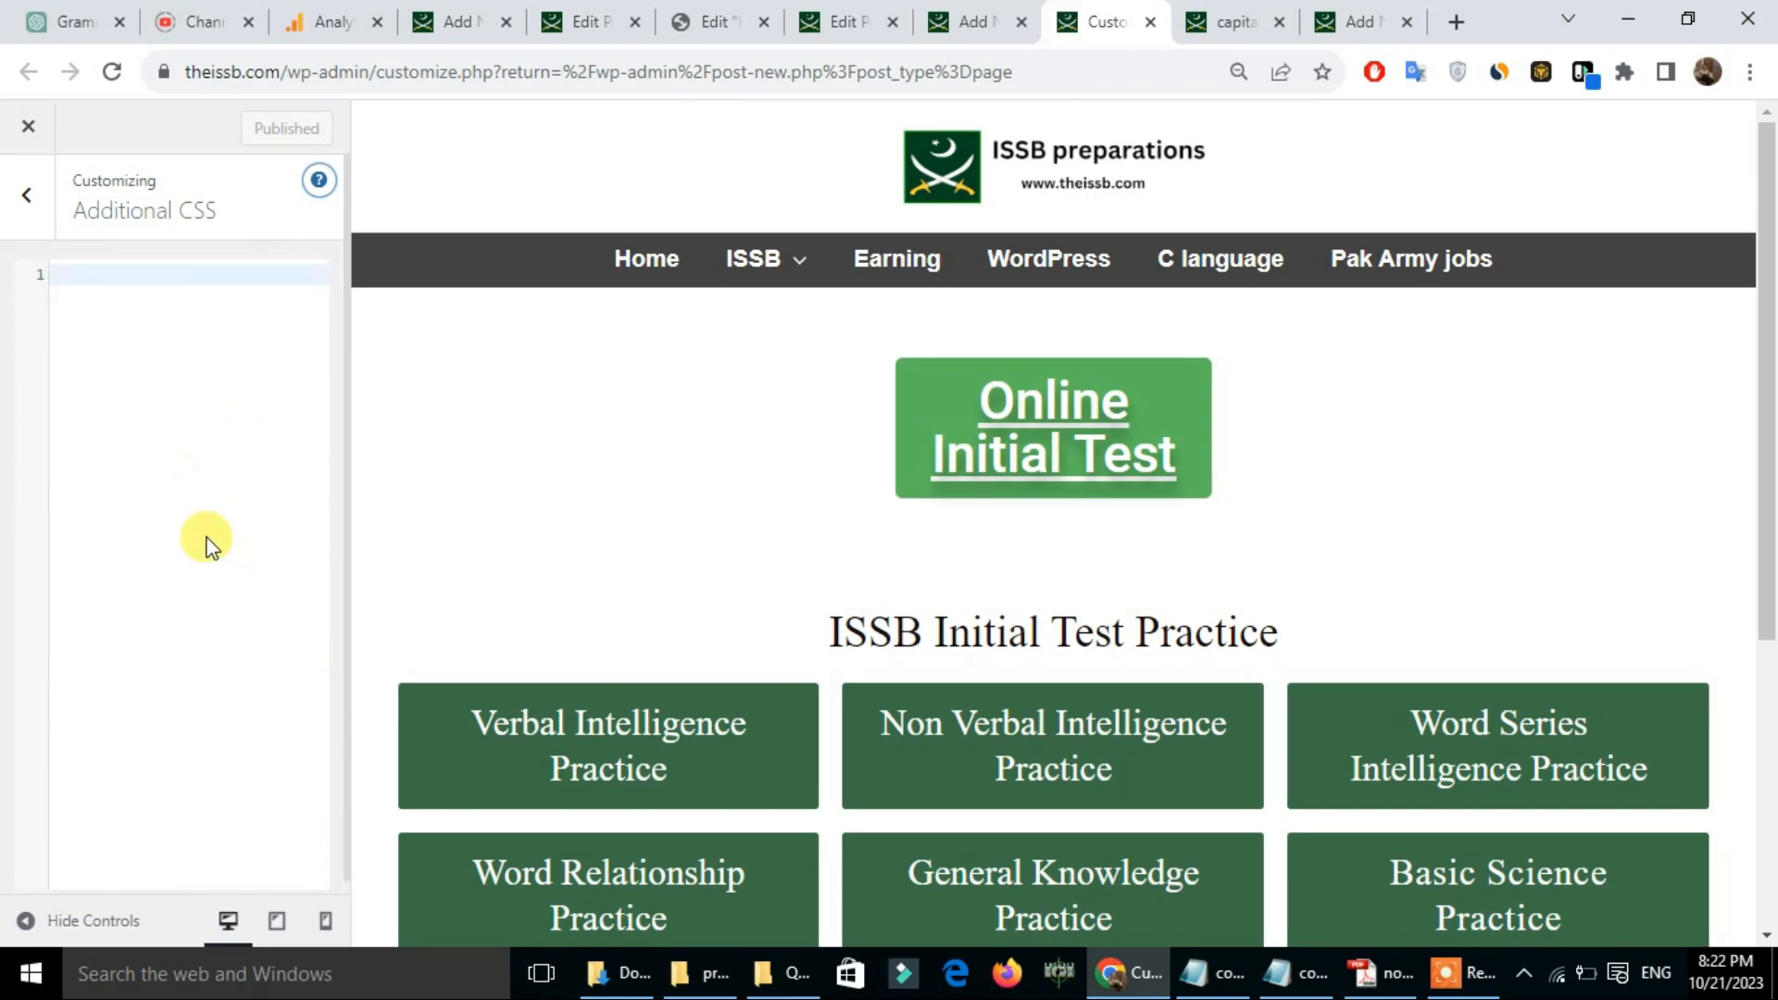
left_click(94, 268)
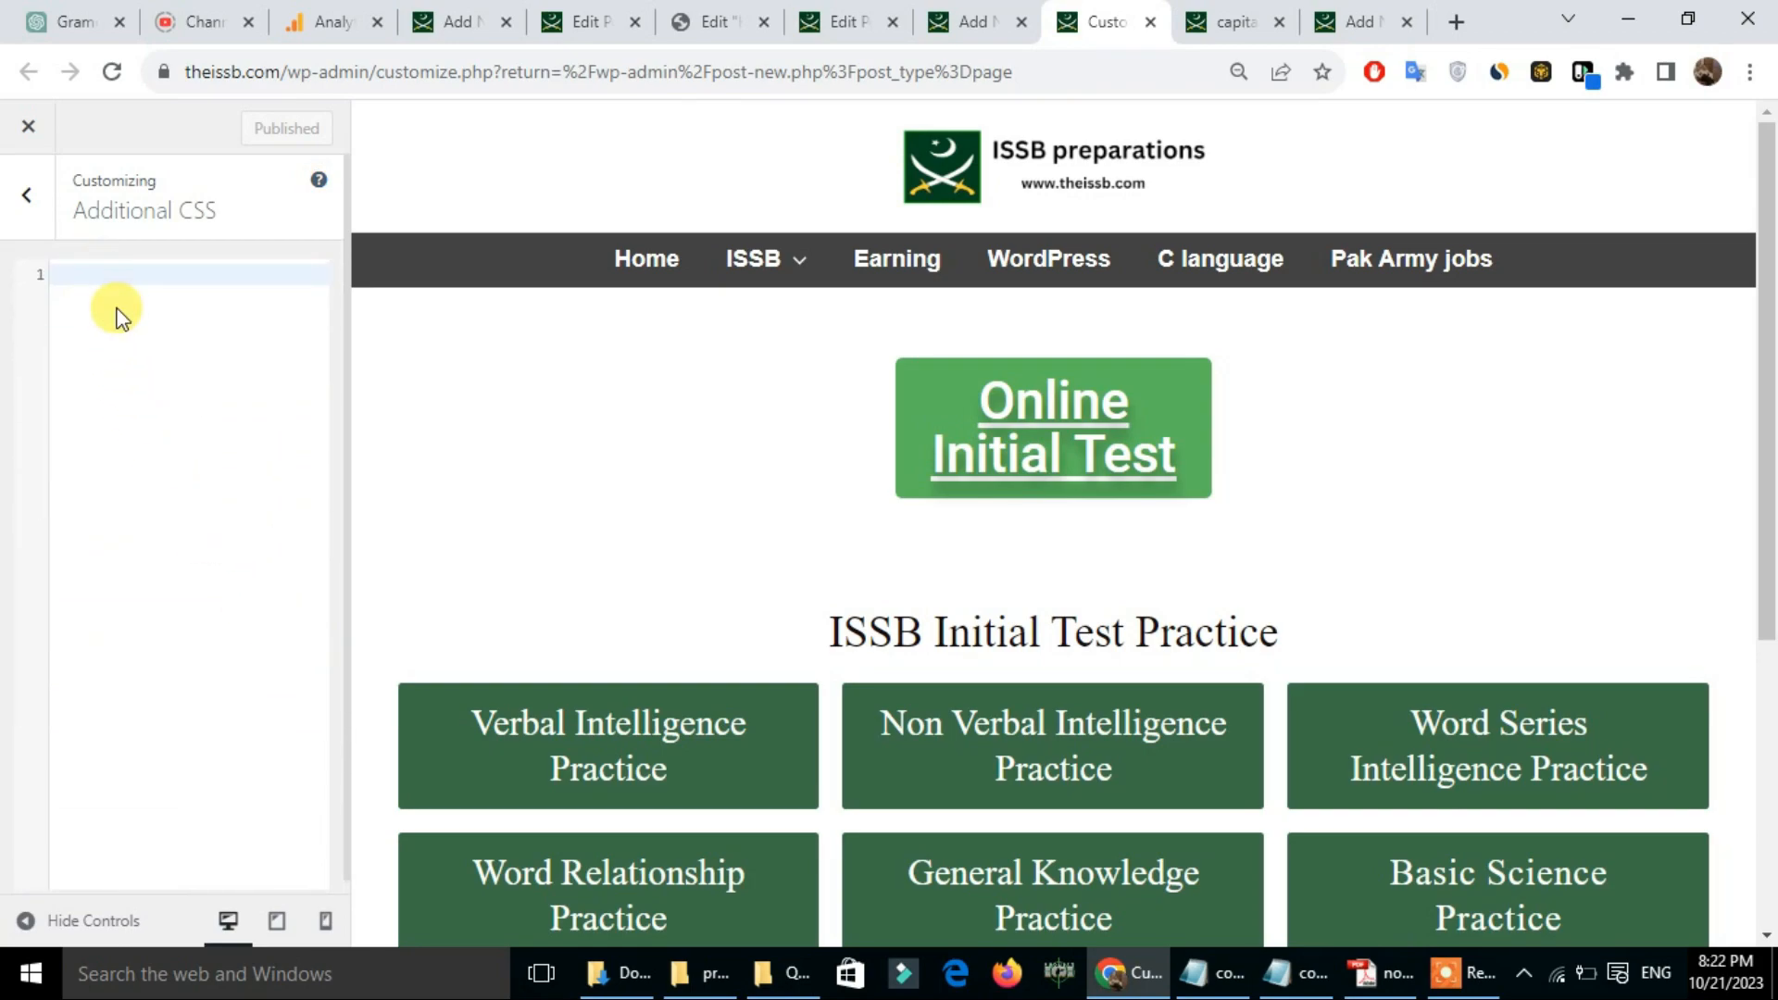
key("ctrl+v")
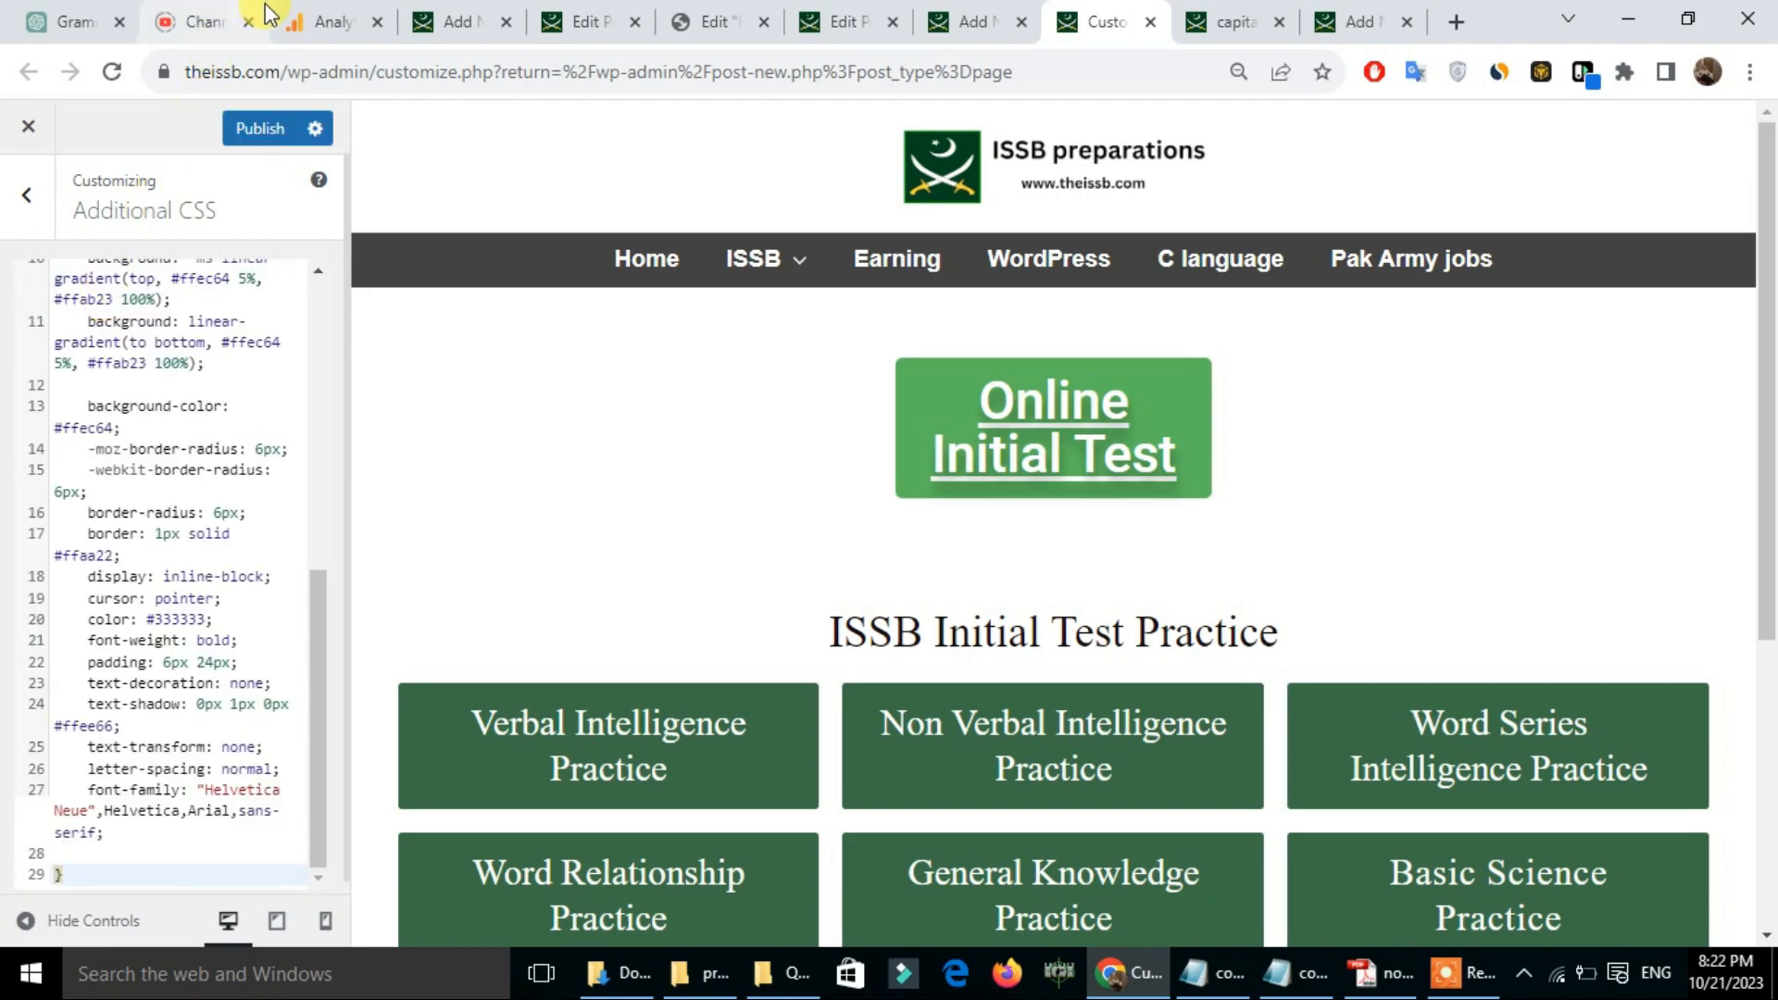
left_click(259, 128)
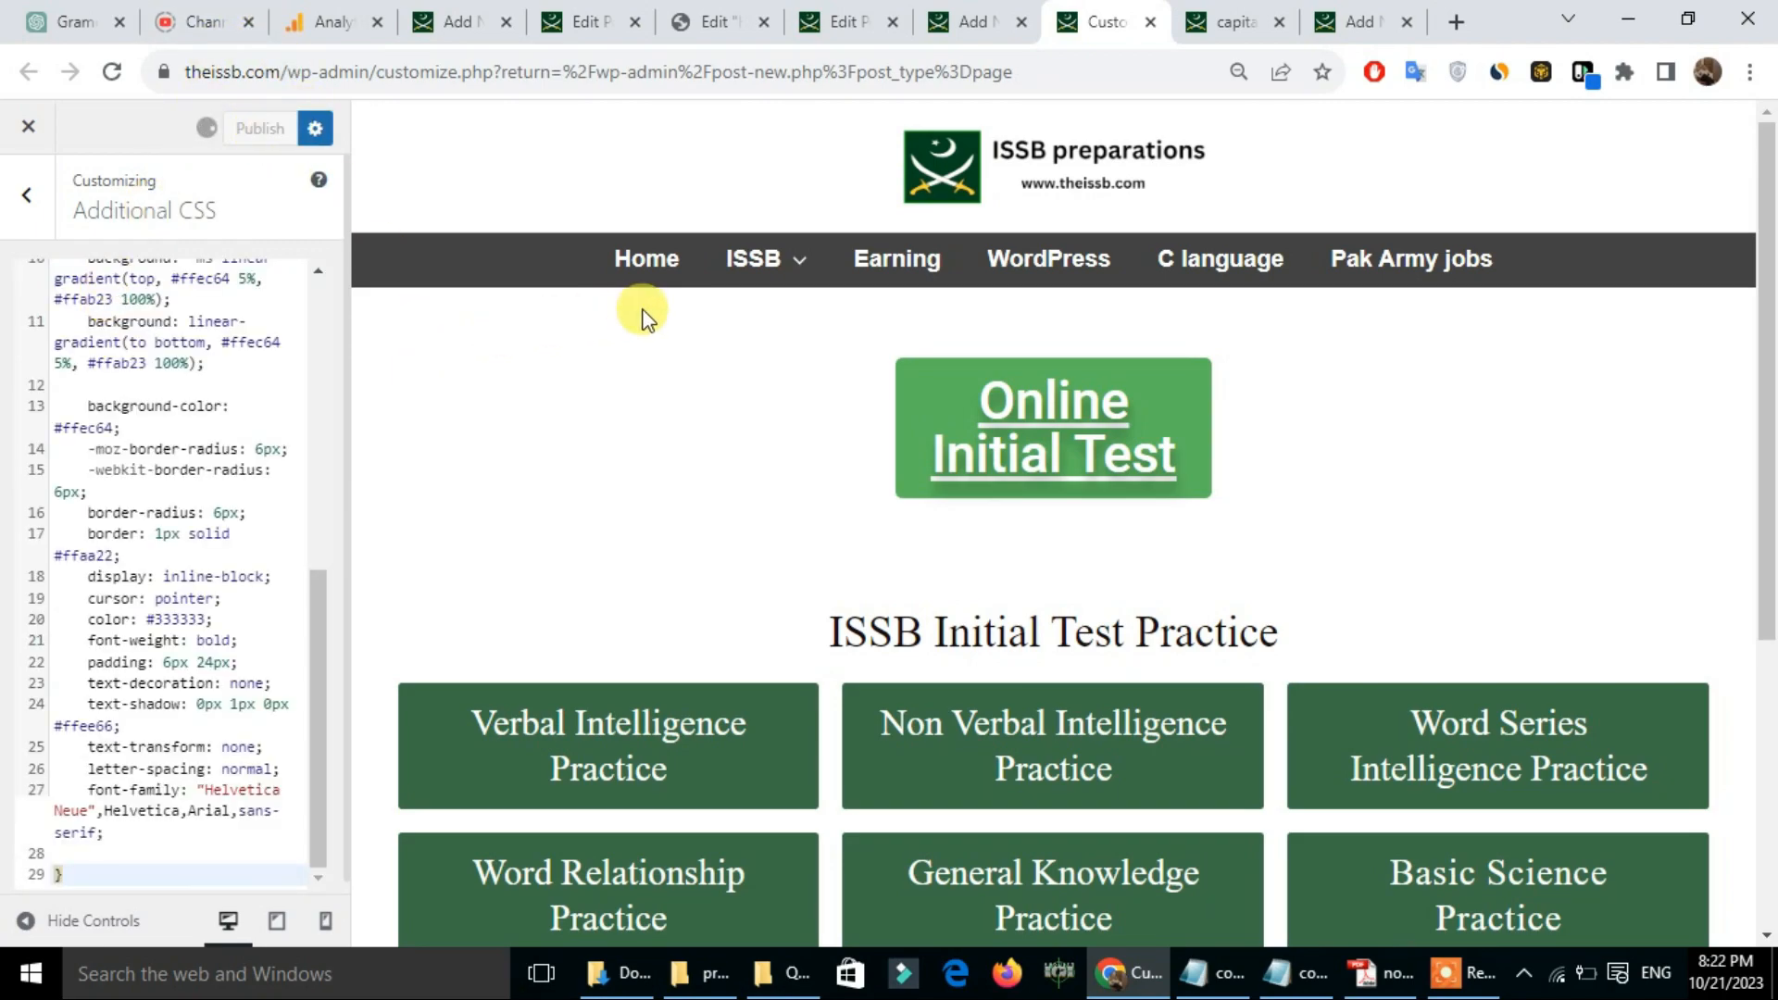
Step: Reload the published "capital of USA" post and test showing and hiding the answer with the styled "view Answer" button
left_click(1264, 11)
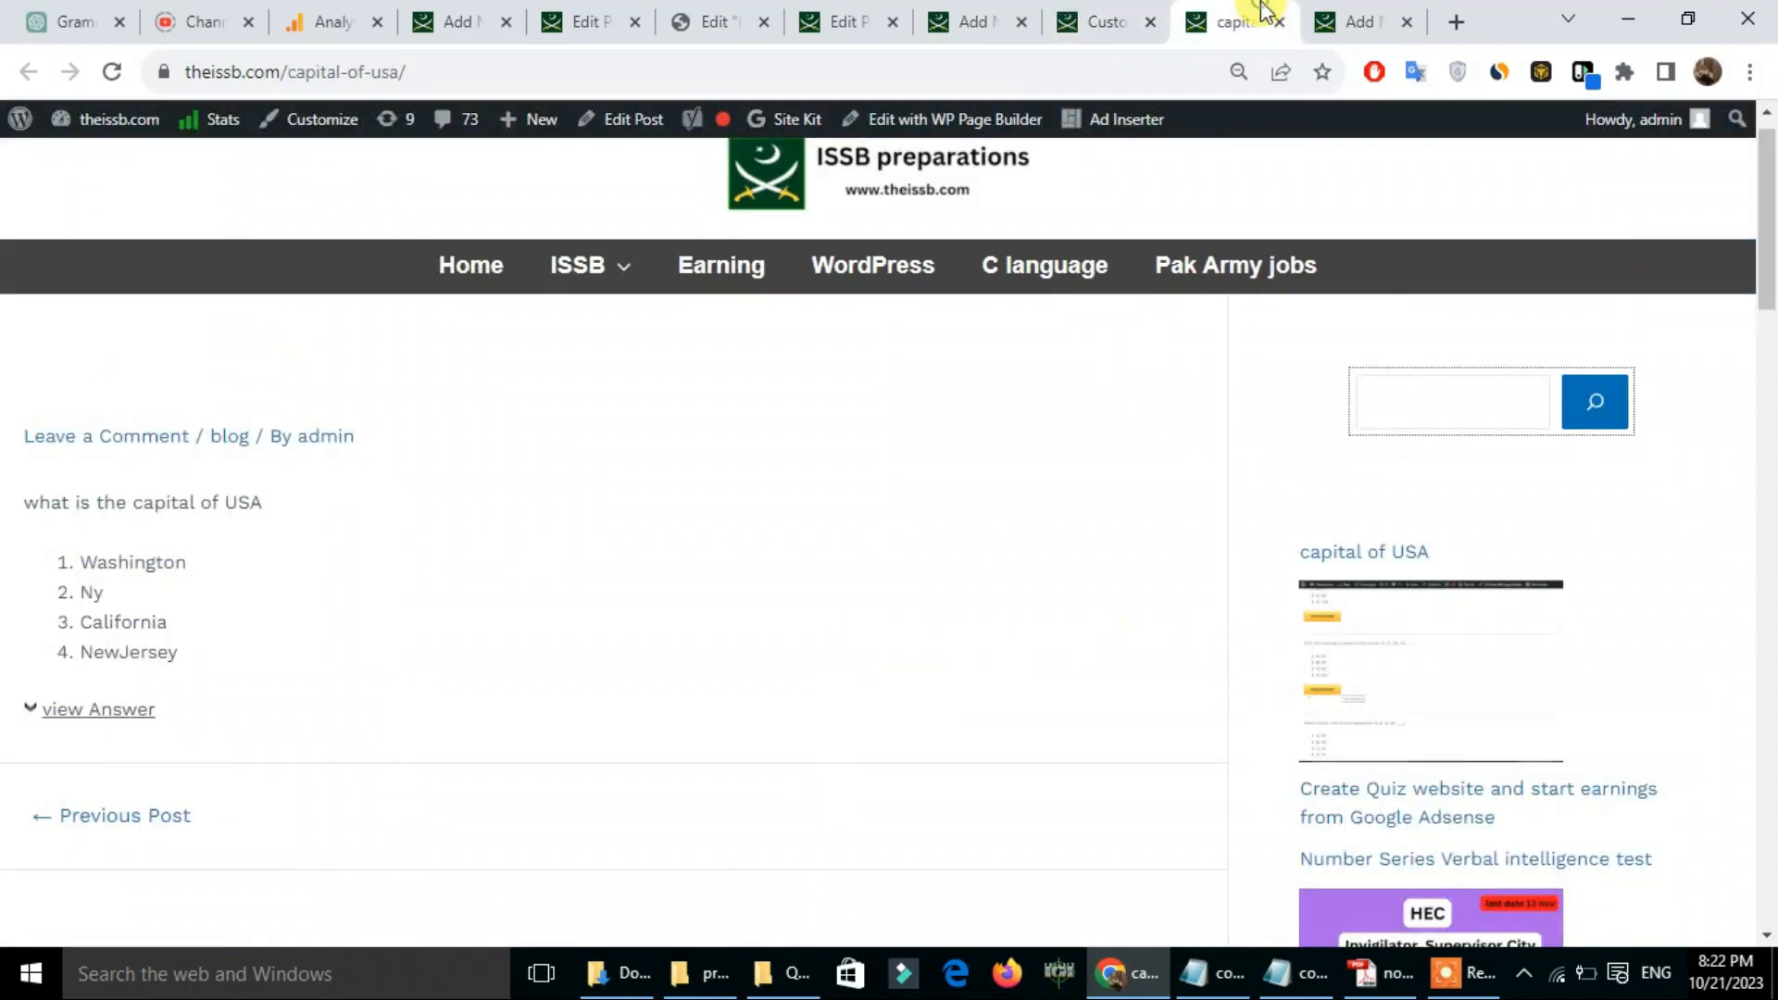
left_click(110, 73)
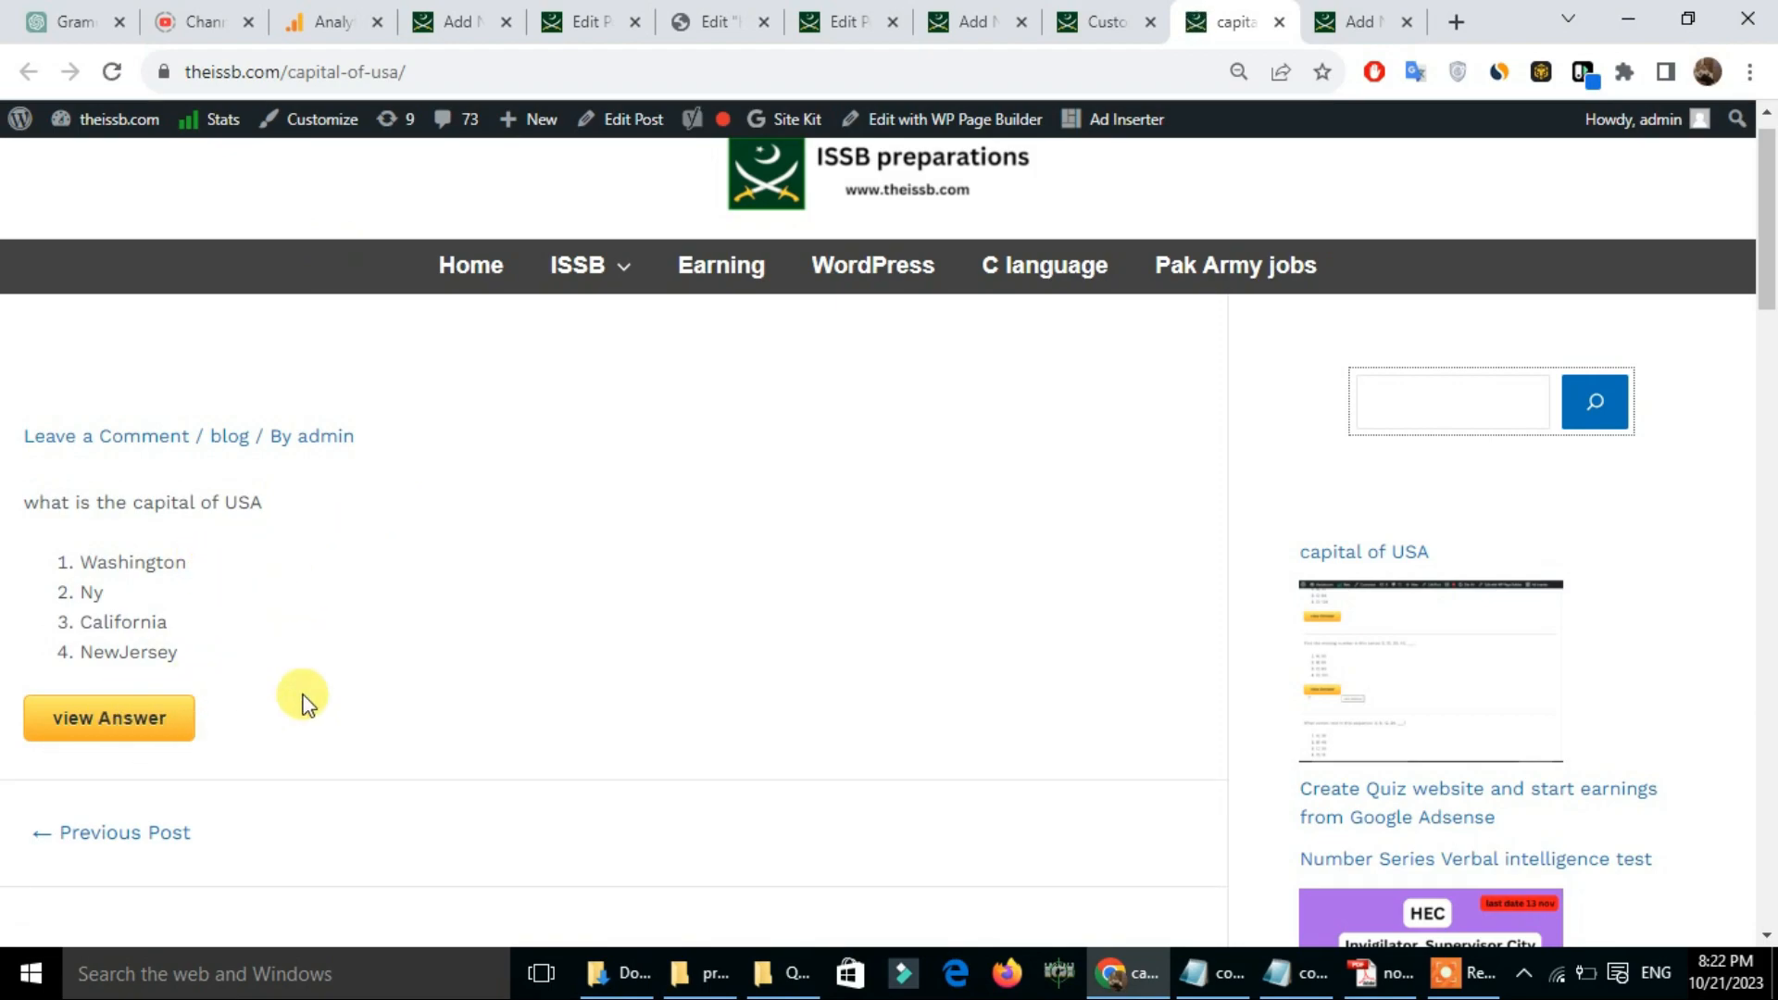
left_click(136, 740)
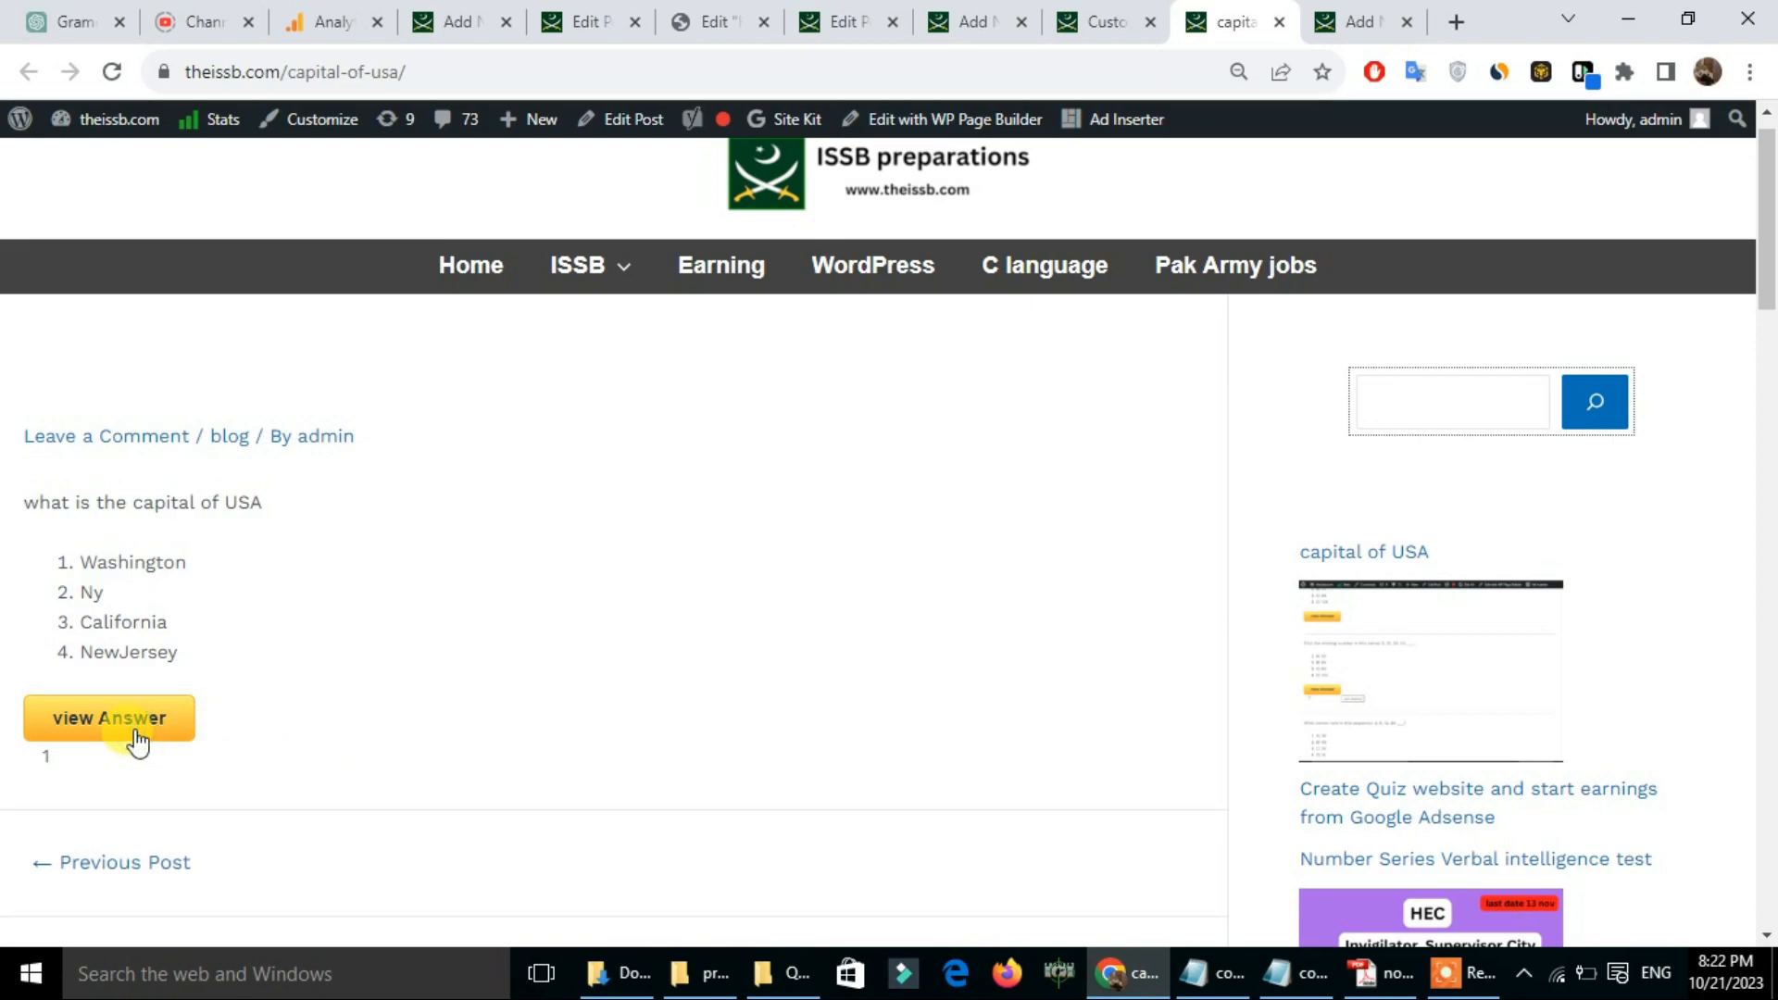
left_click(136, 740)
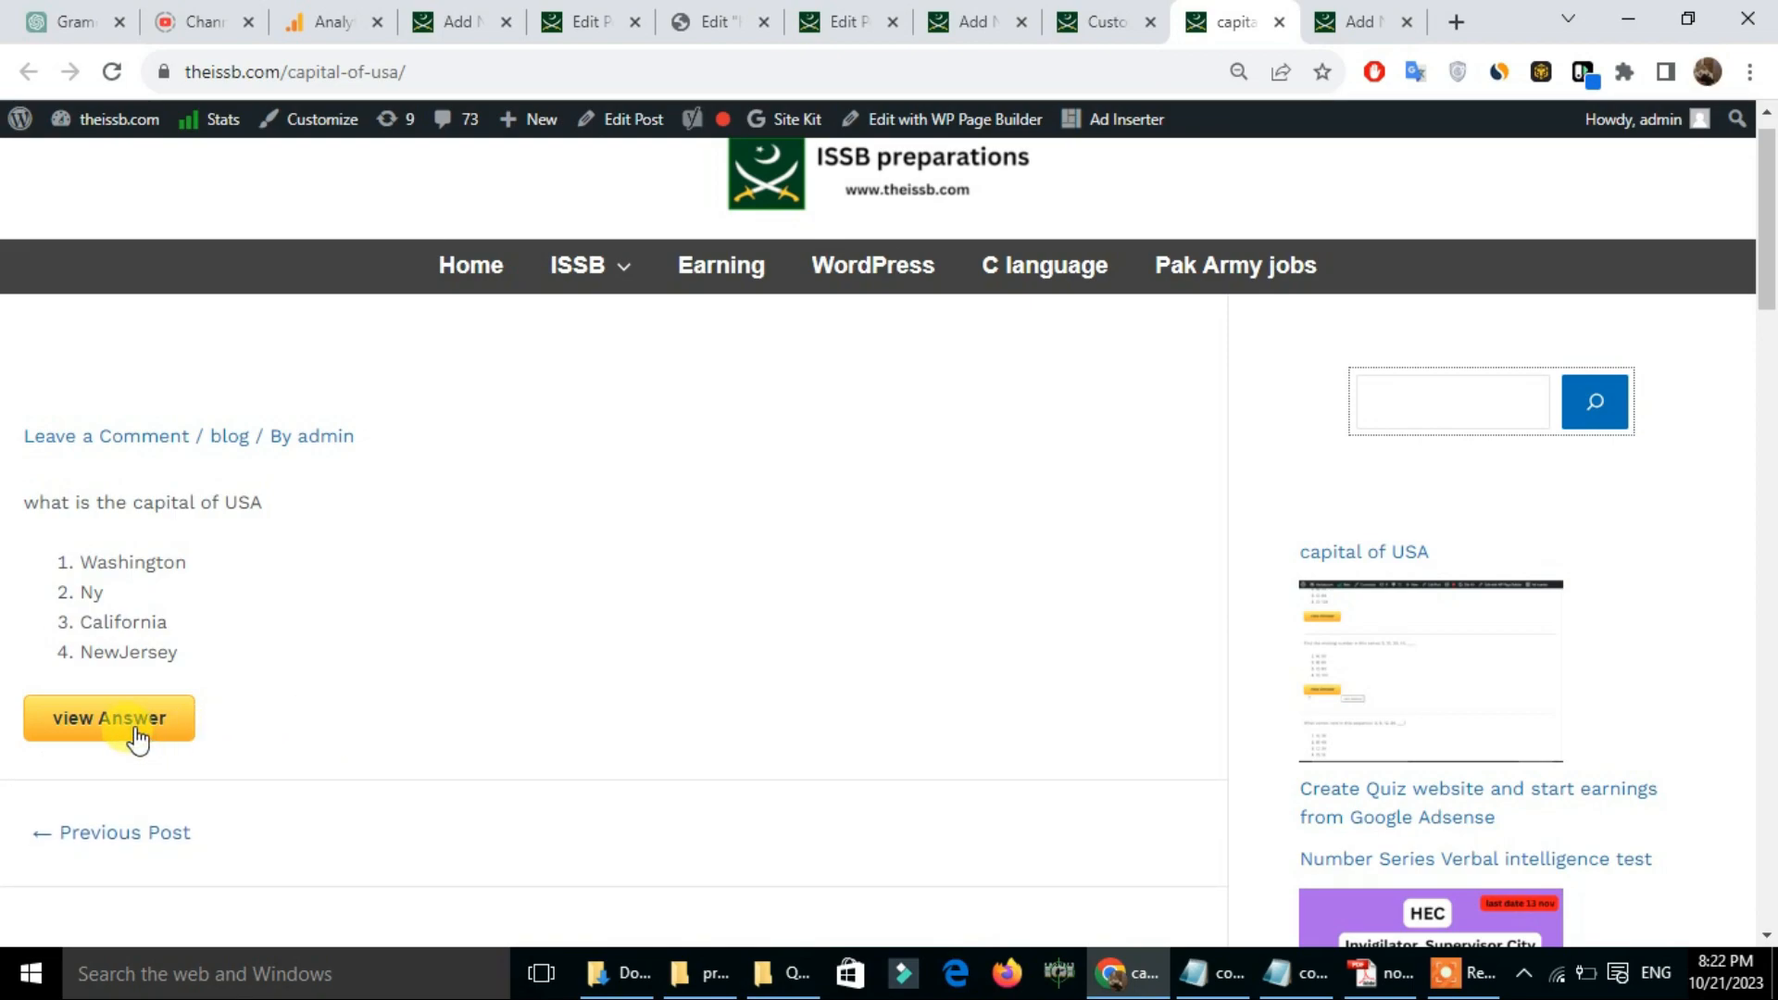
Step: Close the Customizer tab and return to the Add New Page screen
left_click(1110, 13)
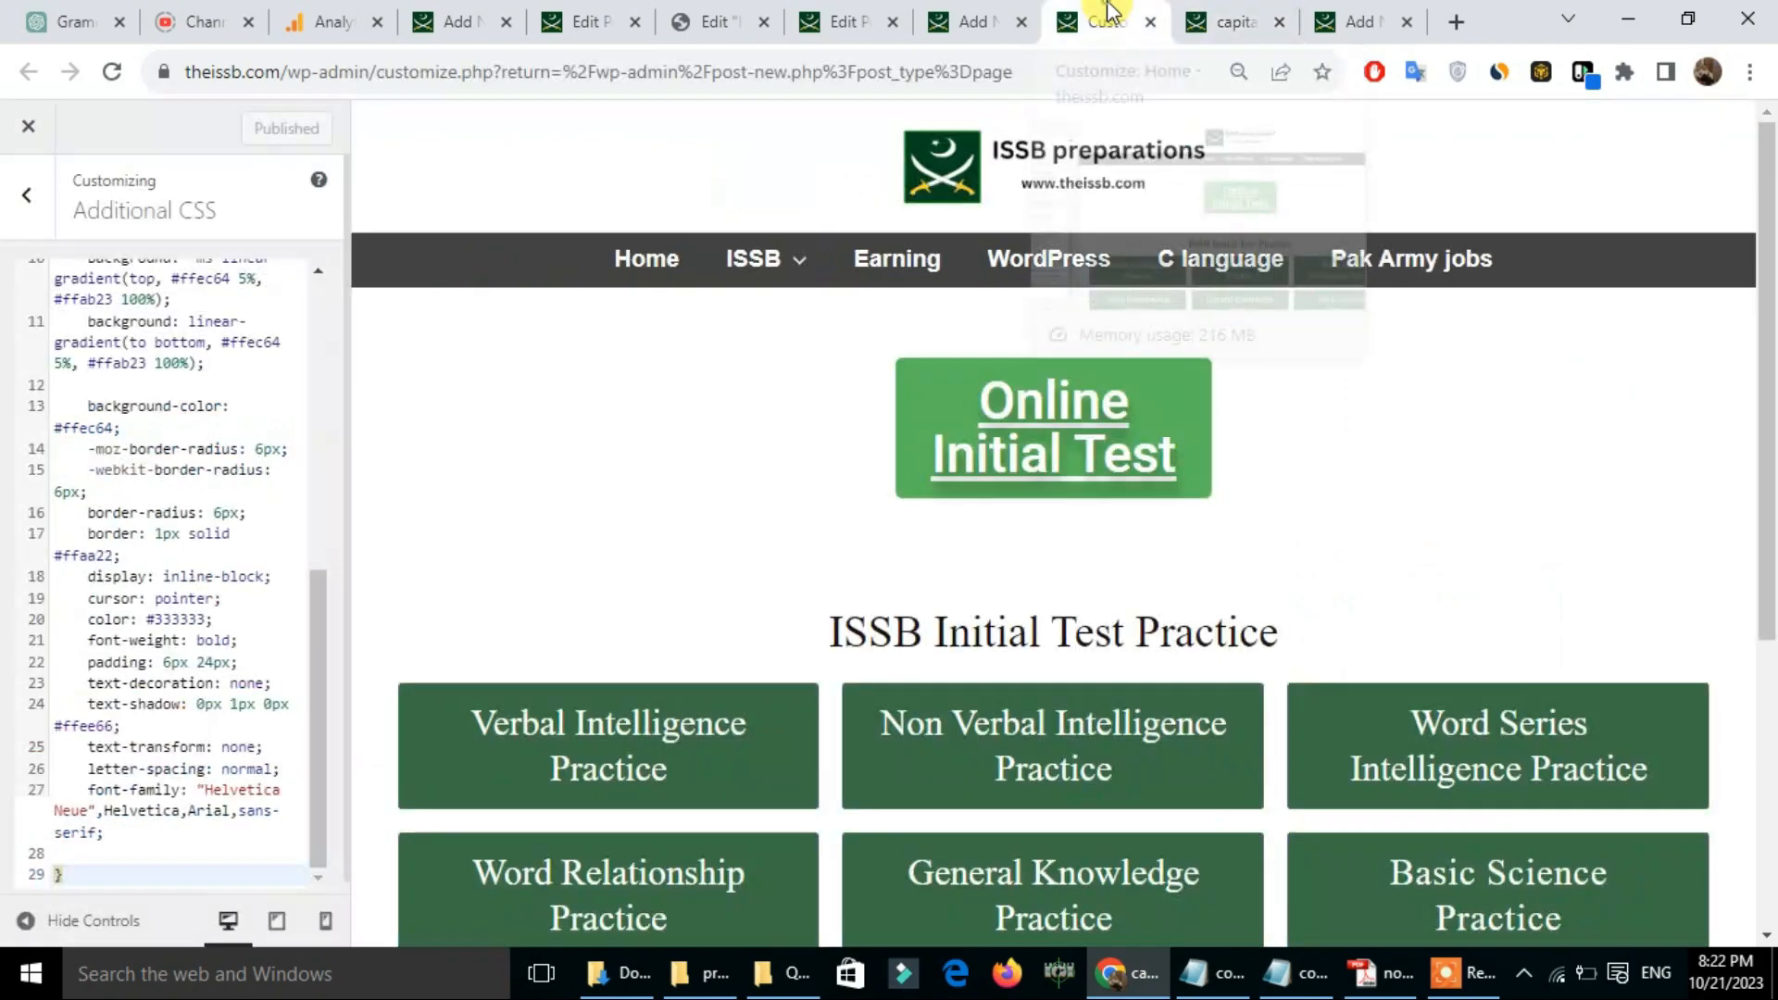
left_click(938, 13)
left_click(1151, 23)
mouse_move(1769, 175)
left_mouse_down()
mouse_move(1770, 328)
mouse_move(1769, 149)
left_mouse_up()
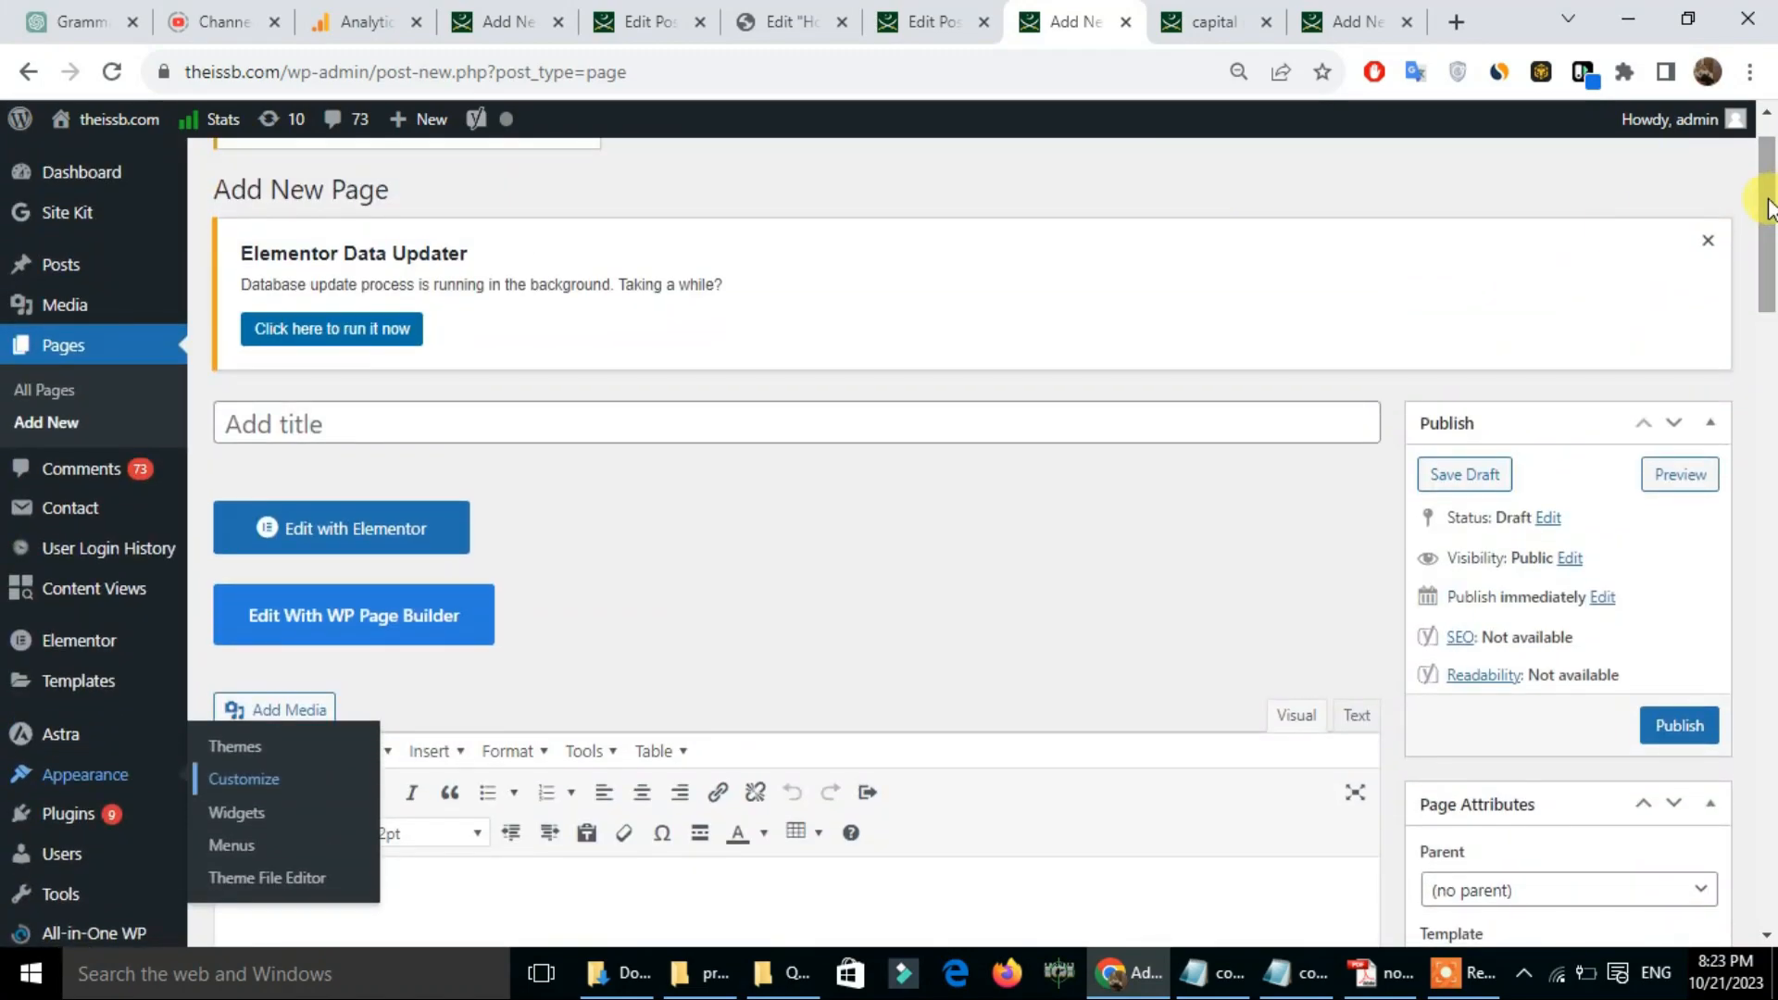
Step: Review the expand shortcode in the "capital of USA" post editor alongside the shortcode and CSS text files in Notepad
left_click(926, 23)
mouse_move(1769, 305)
left_mouse_down()
mouse_move(1769, 344)
mouse_move(1771, 306)
left_mouse_up()
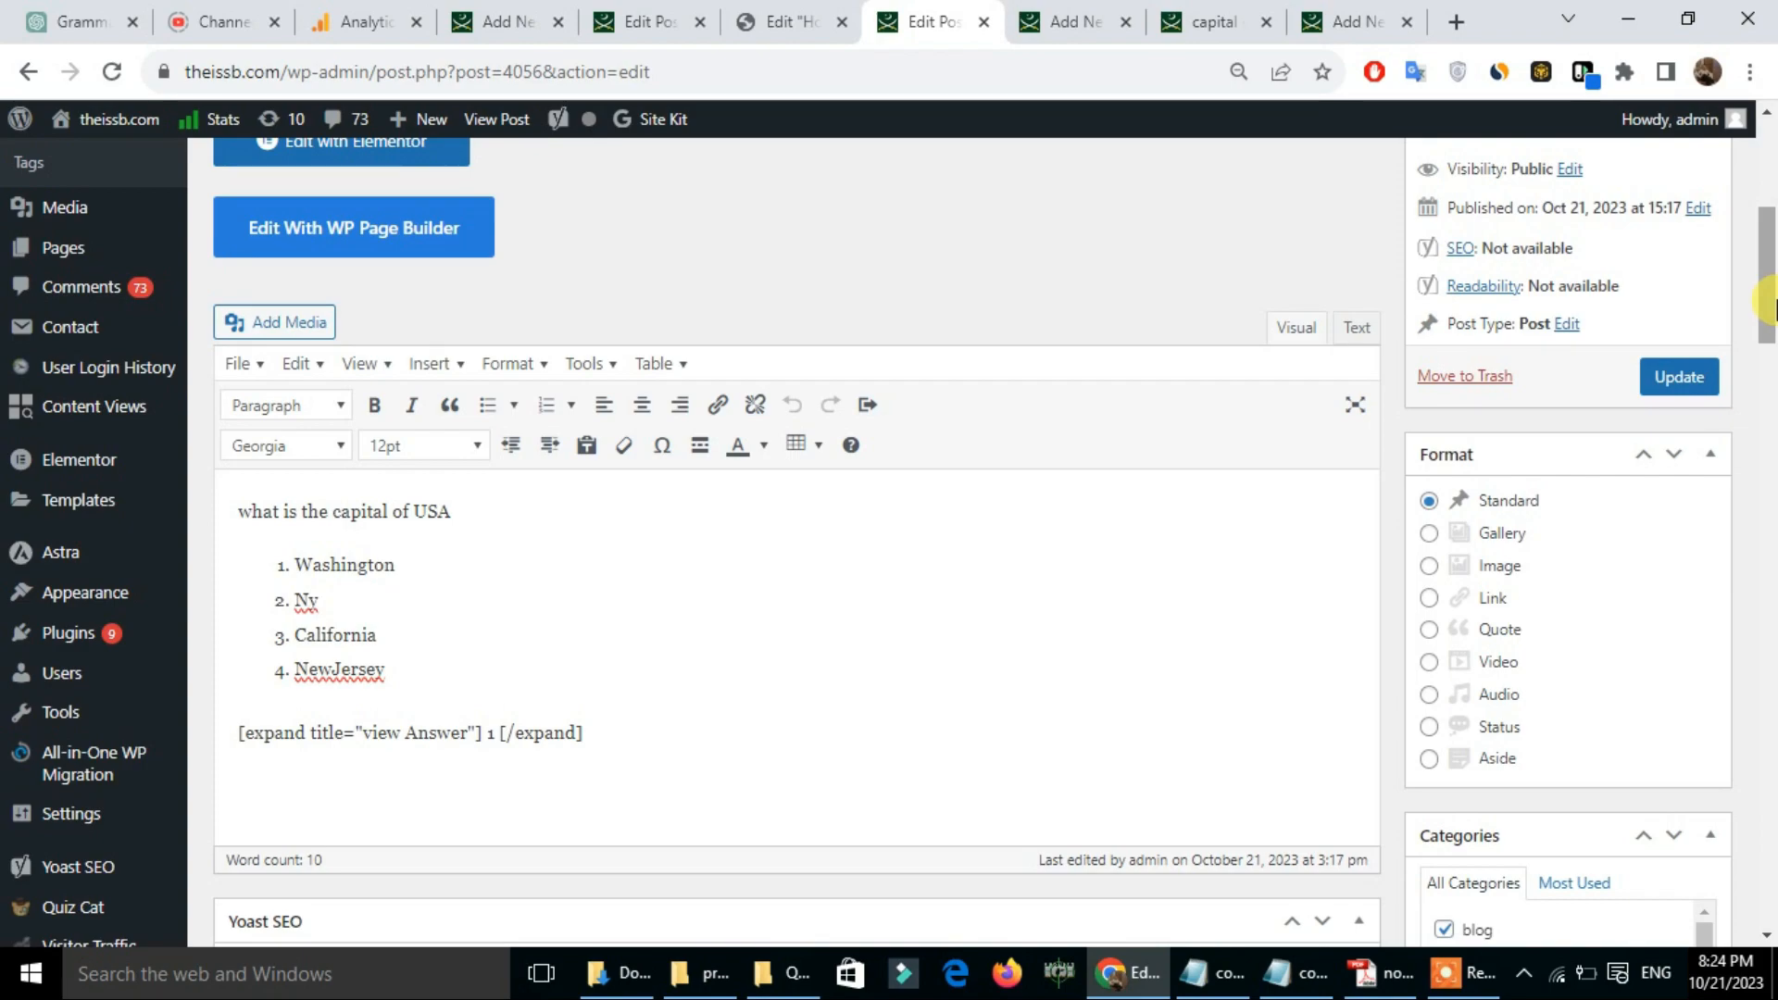
left_click(1227, 973)
left_click(1295, 984)
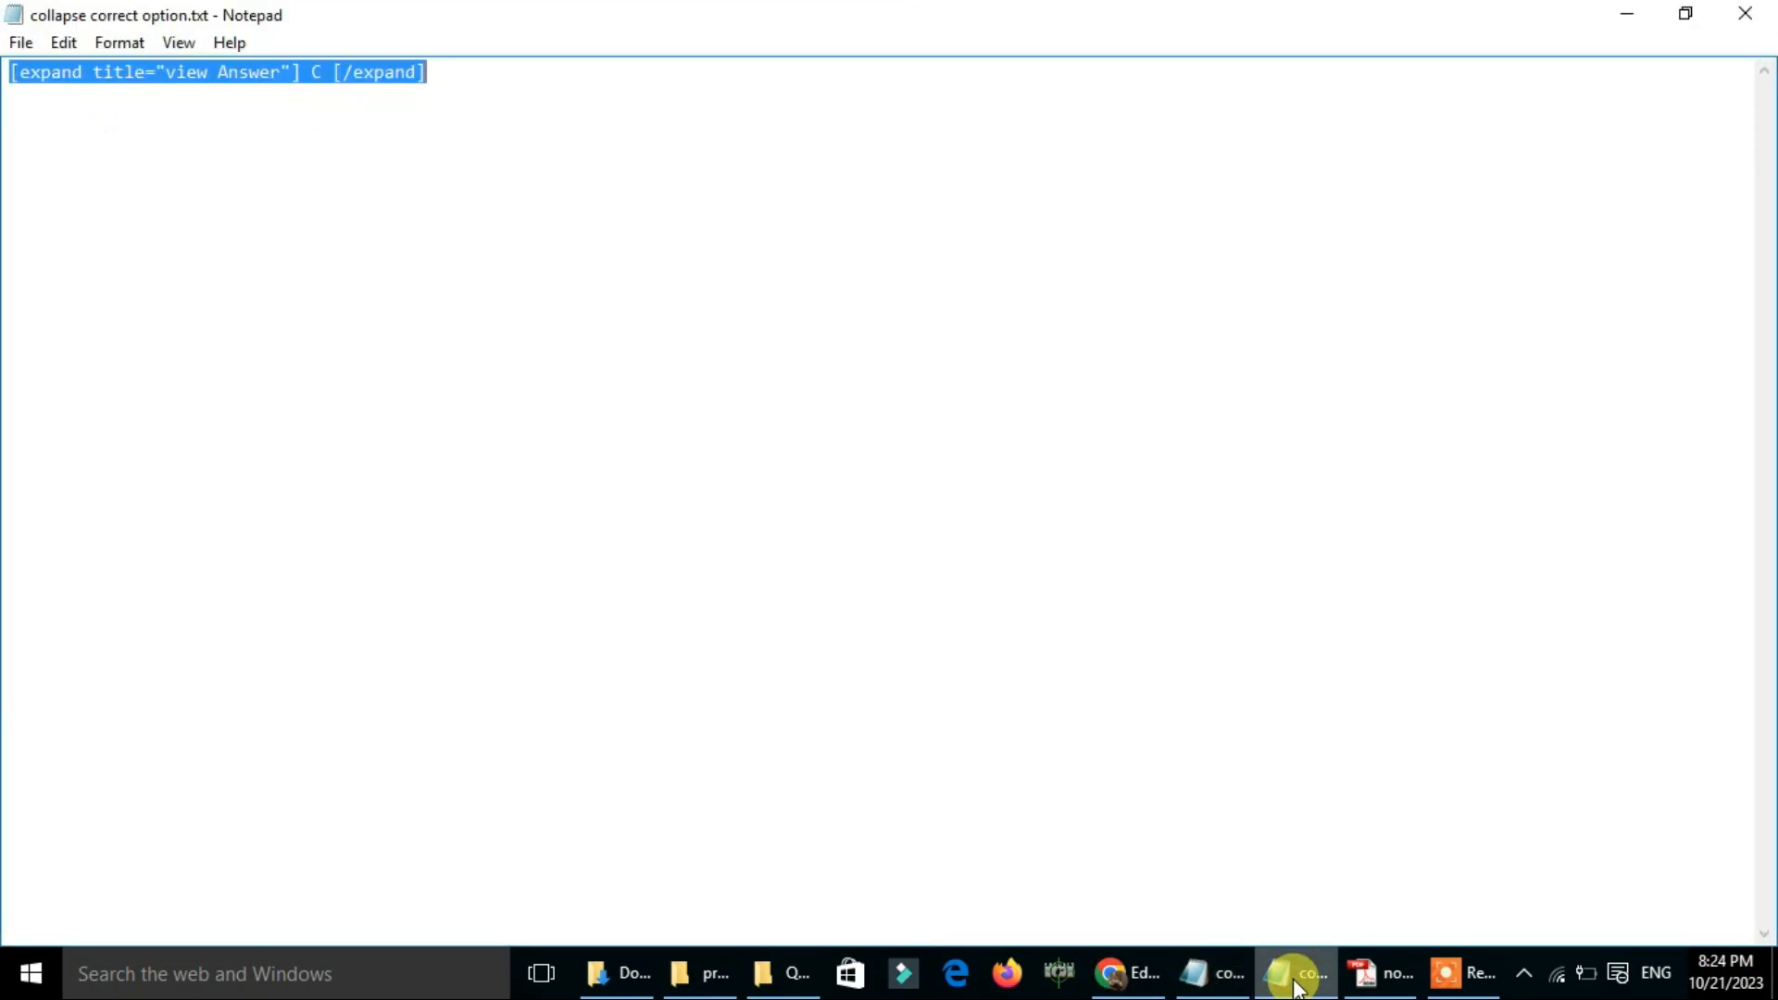
left_click(1295, 985)
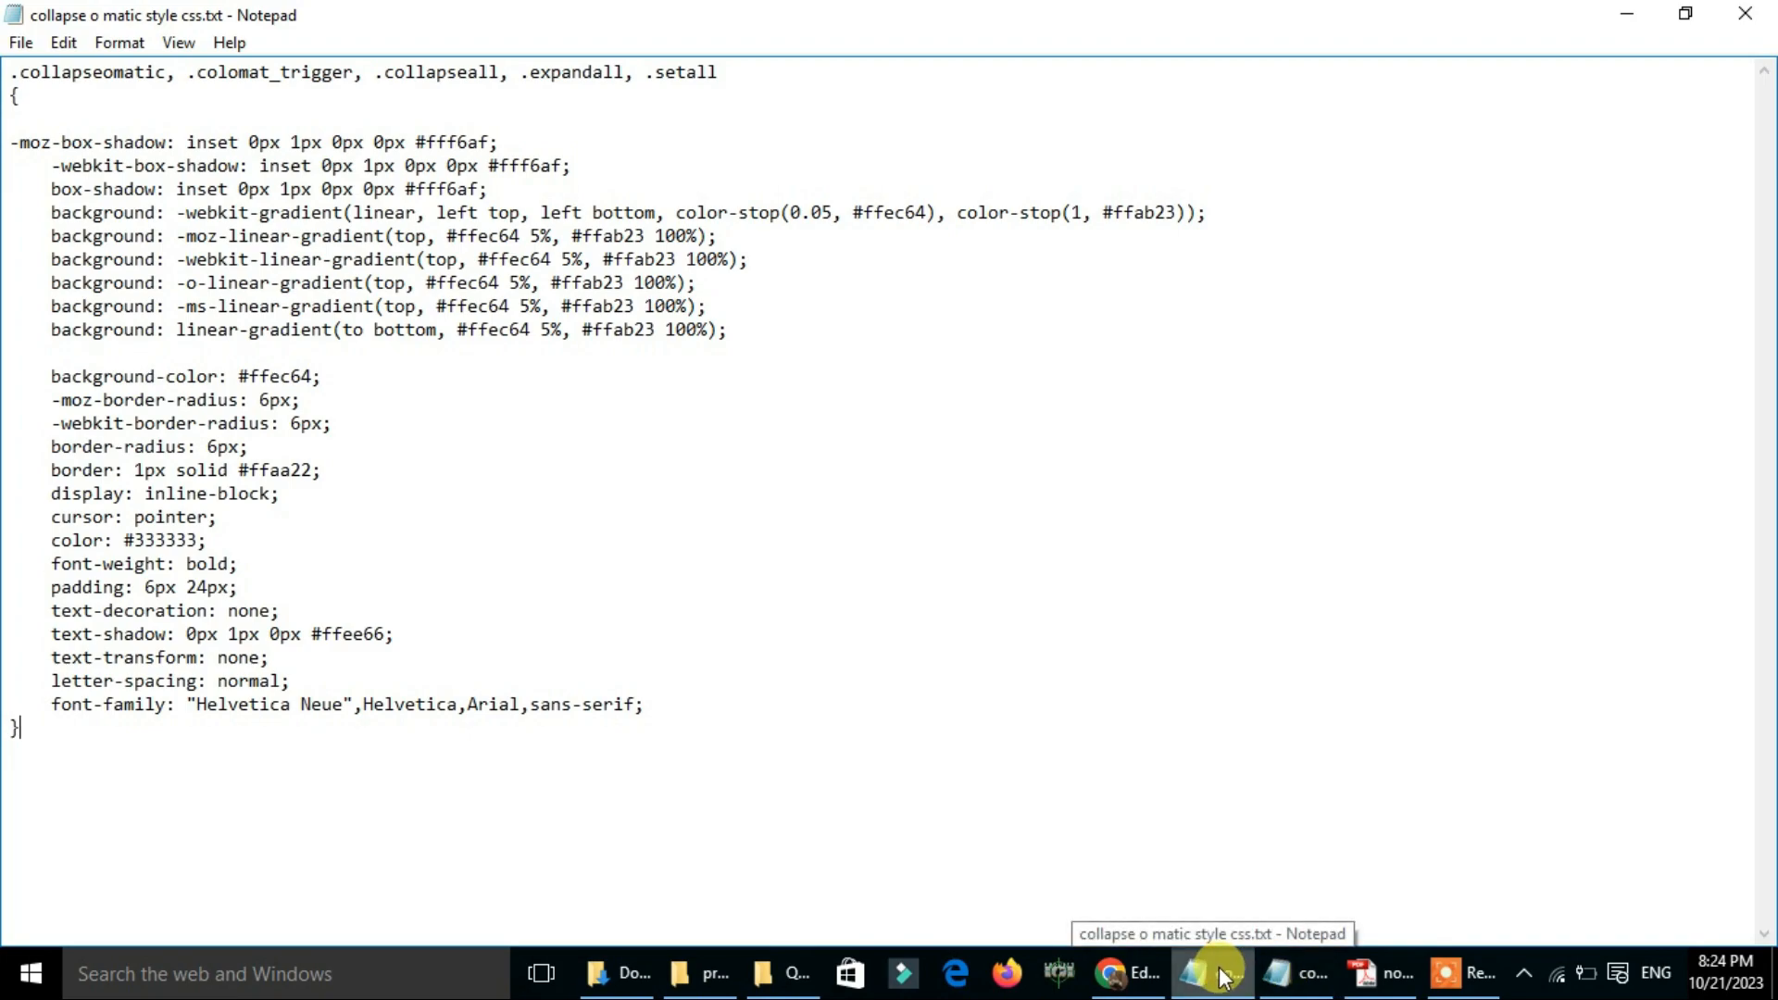
left_click(1292, 977)
mouse_move(1204, 982)
left_click(1130, 972)
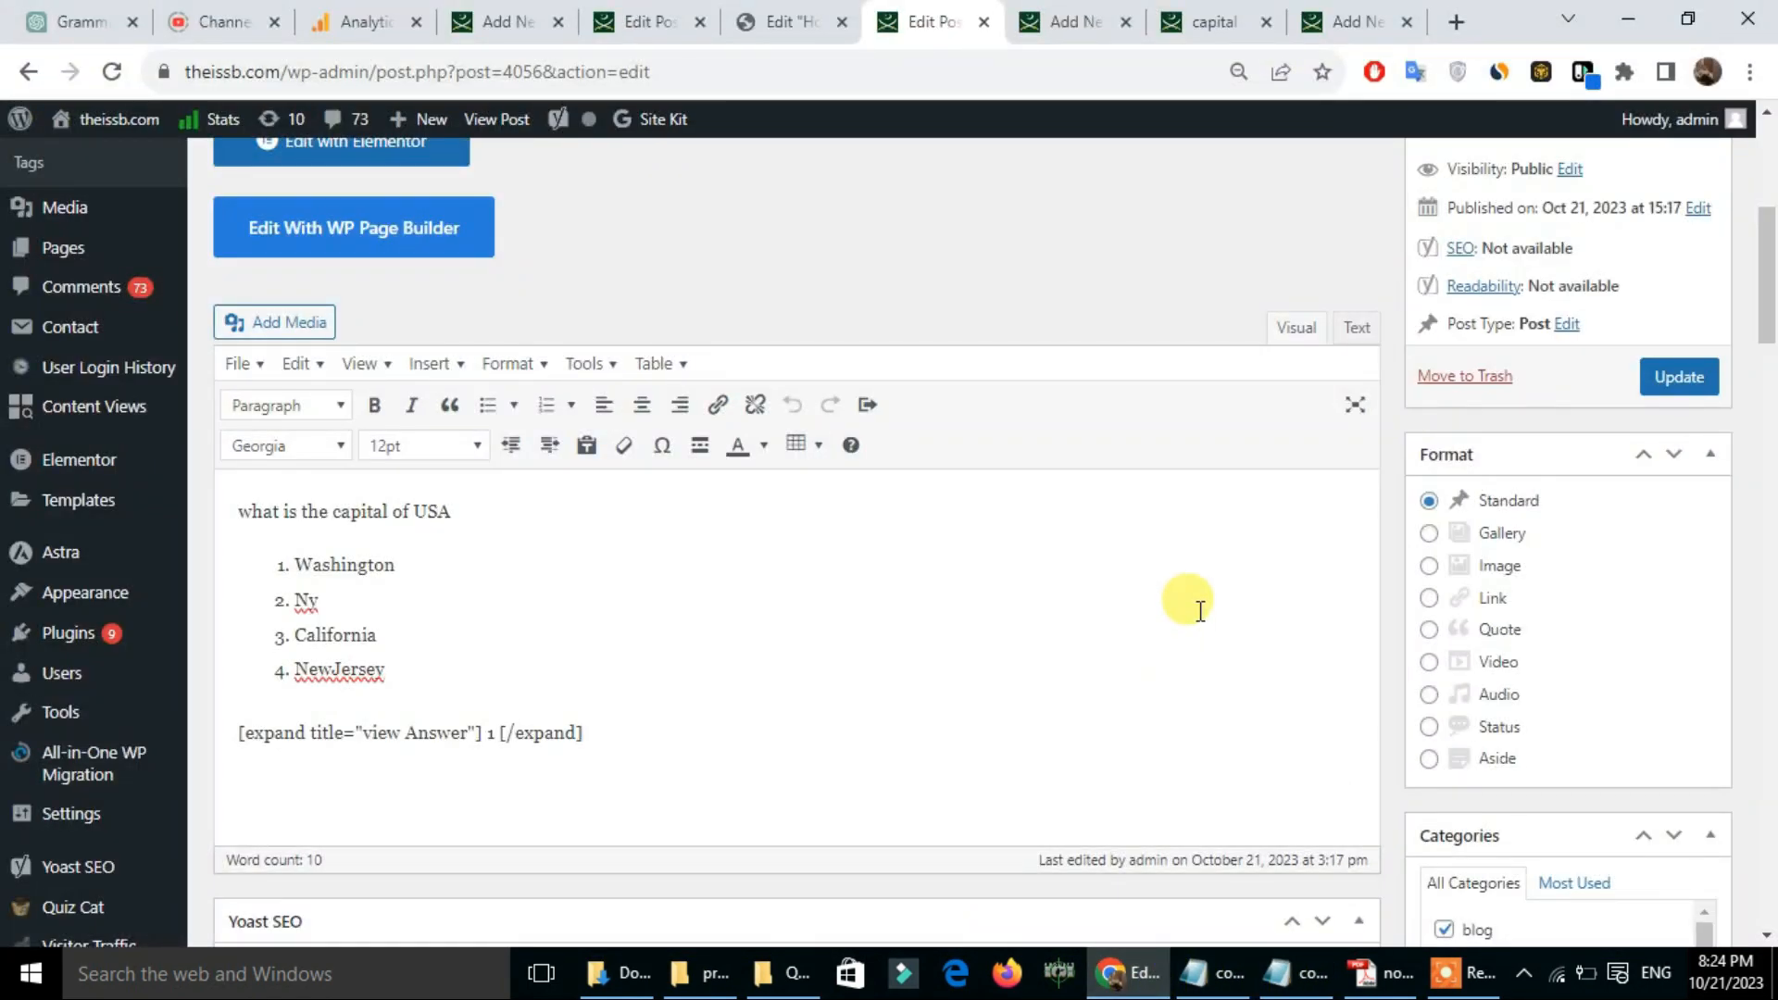